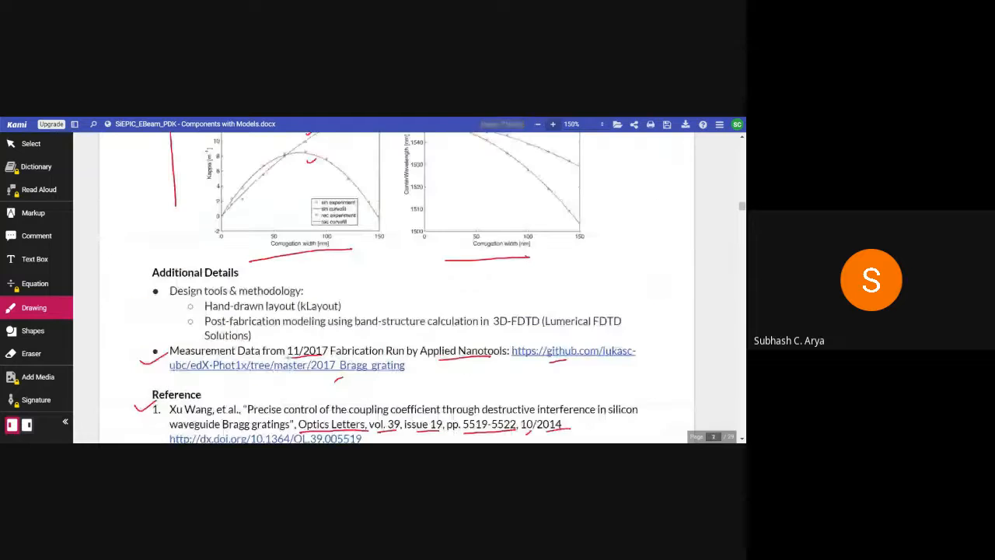
scroll(288, 357, "up", 10)
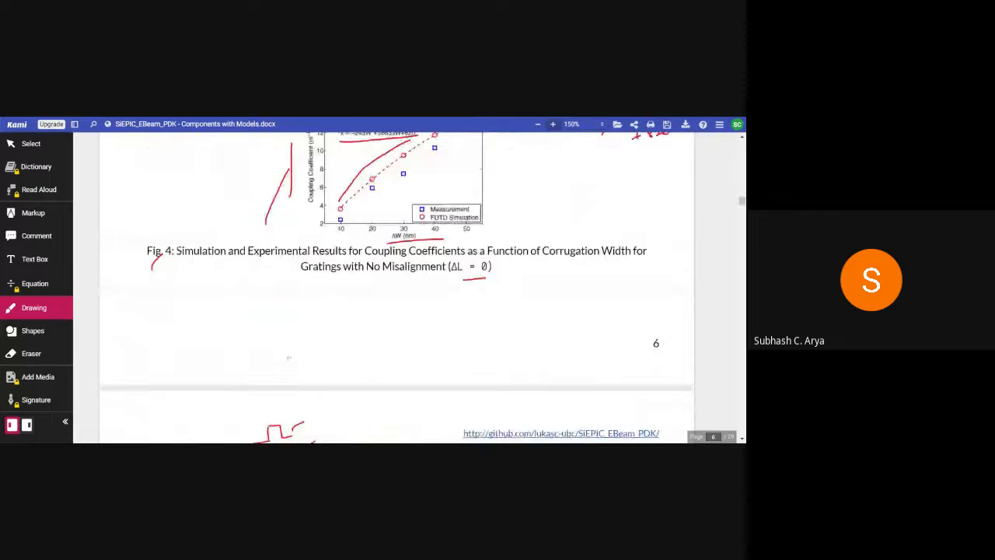
scroll(289, 357, "up", 15)
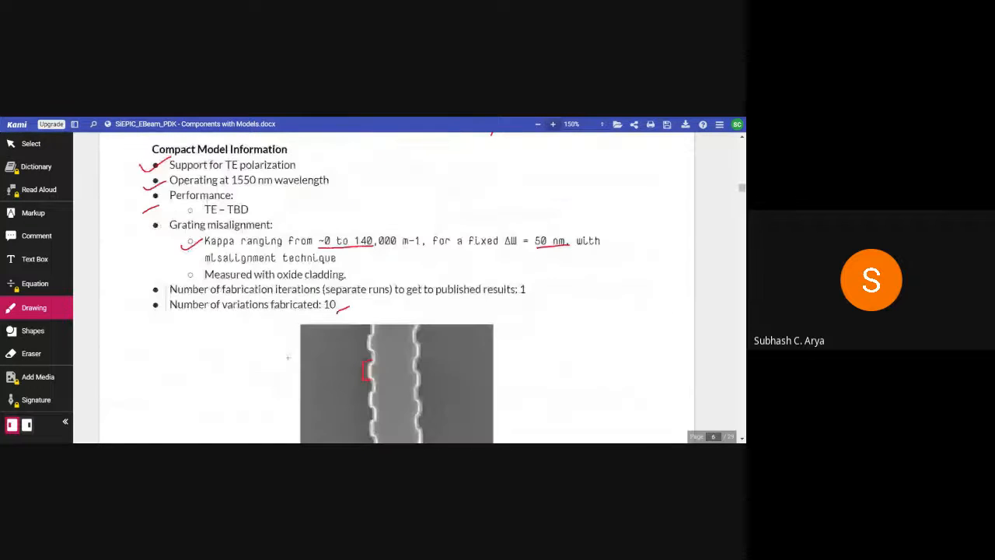
scroll(288, 358, "up", 8)
scroll(289, 358, "up", 3)
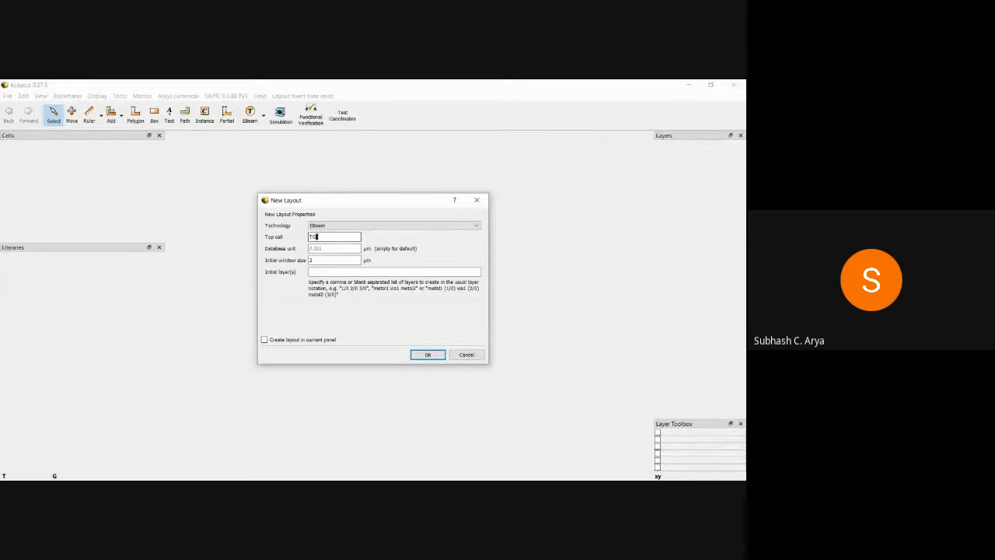
Create a new layout with the EBeam technology and the top cell named TOP_Bragg_Gratting_SCA_23Jan2022.
type("P")
type("_")
type("Bragg")
type("_Grat")
type("ing")
type("_SCA")
type("123")
key("BackSpace")
key("BackSpace")
key("BackSpace")
type("_23Jan2023")
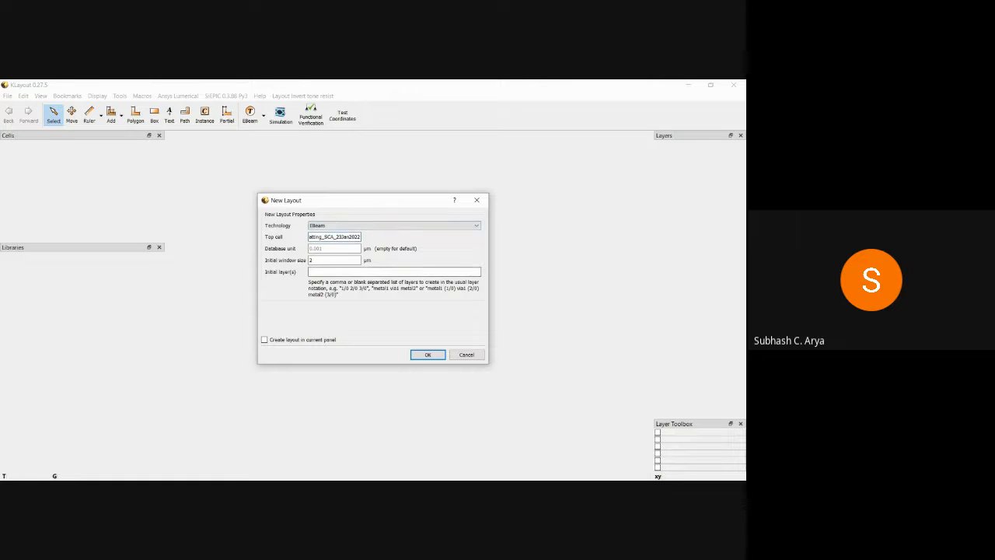
left_click(426, 354)
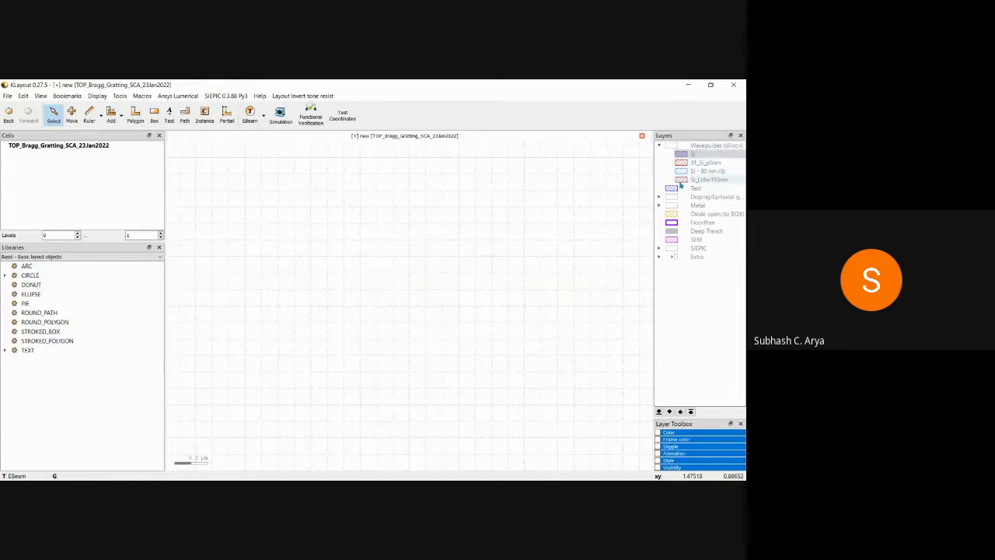
Draw a box about 2.61 by 1.74 µm on the FloorPlan layer.
left_click(699, 222)
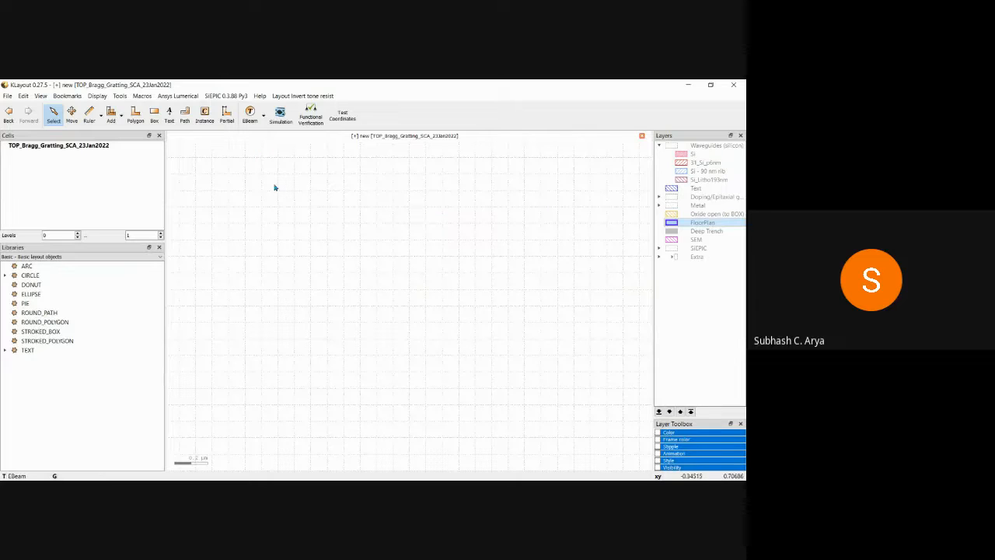
left_click(154, 115)
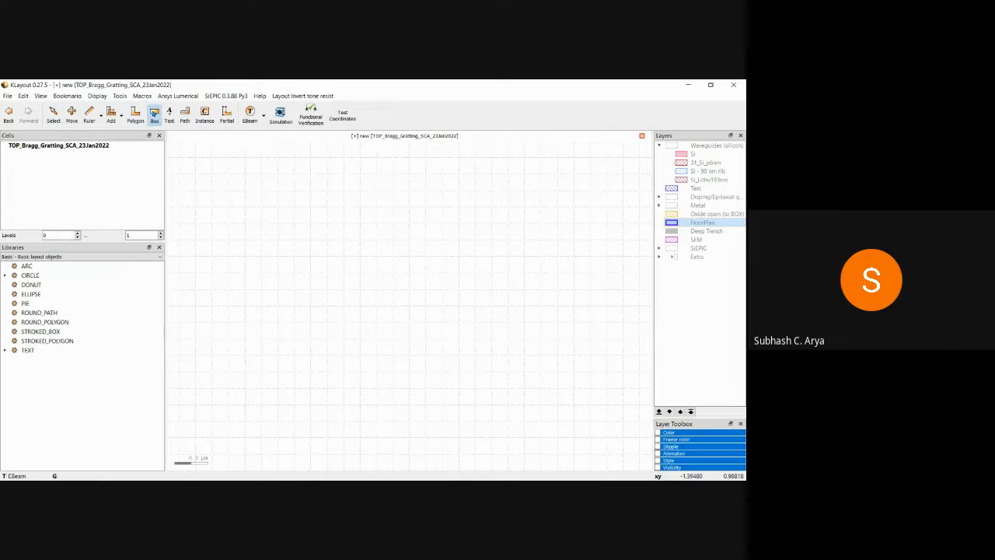
left_click(550, 168)
left_click(202, 167)
left_click(631, 454)
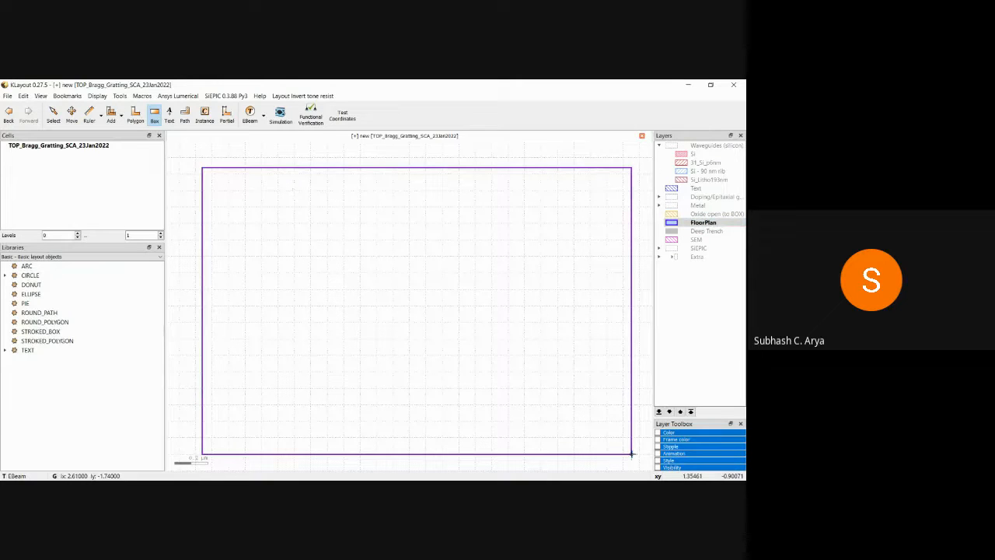
Resize the floor plan box to 605 by 410 µm with its lower-left corner at the origin, and fit it in view.
key("F2")
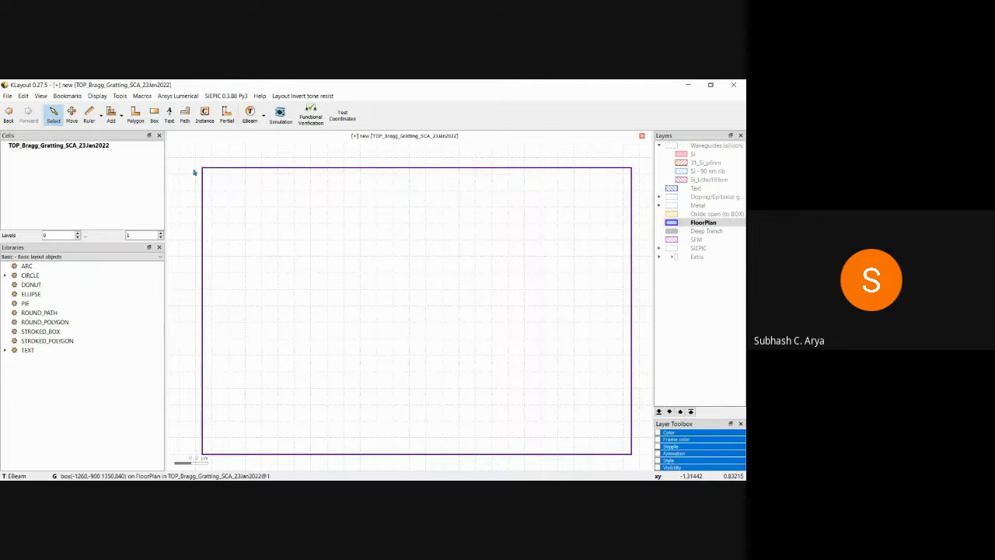
left_click(232, 188)
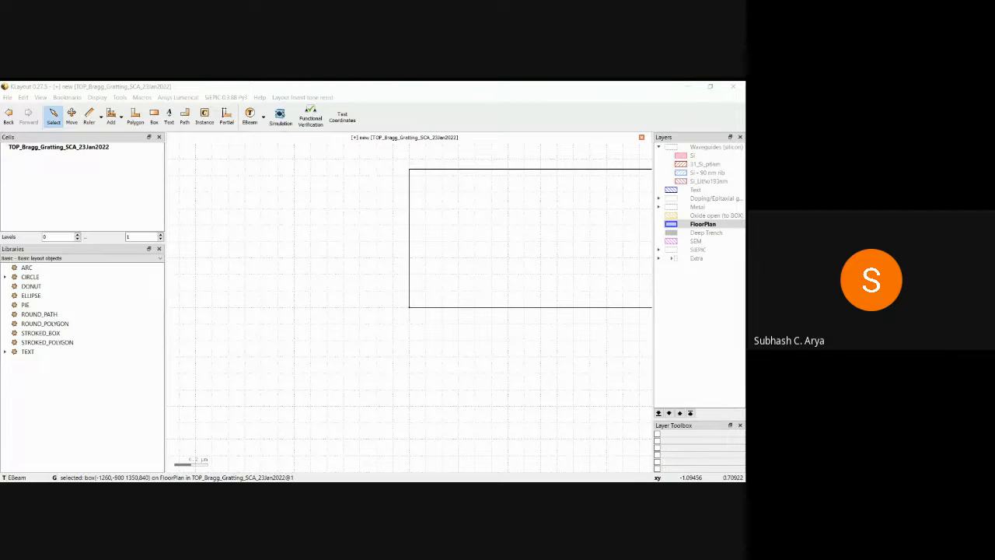
left_click(429, 402)
key("F2")
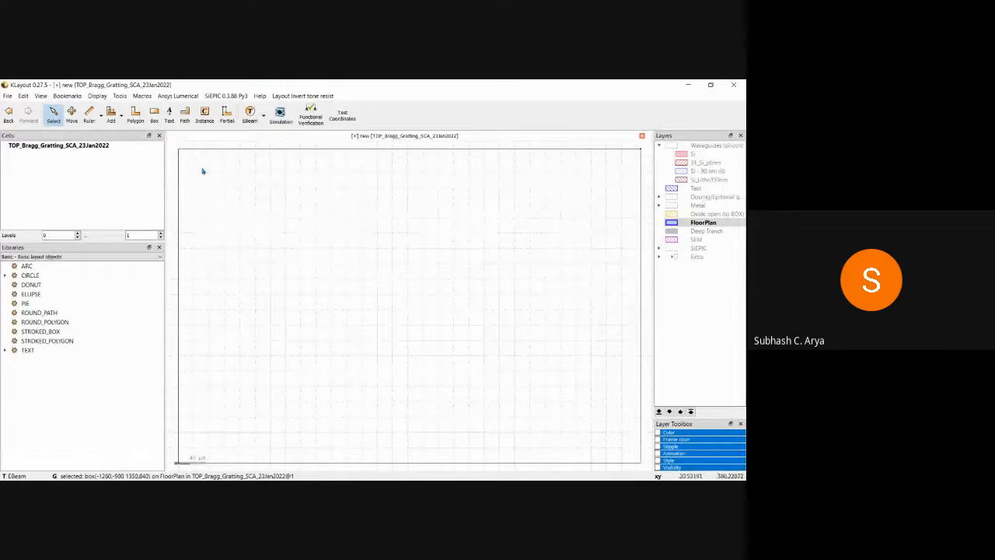
left_click(177, 169)
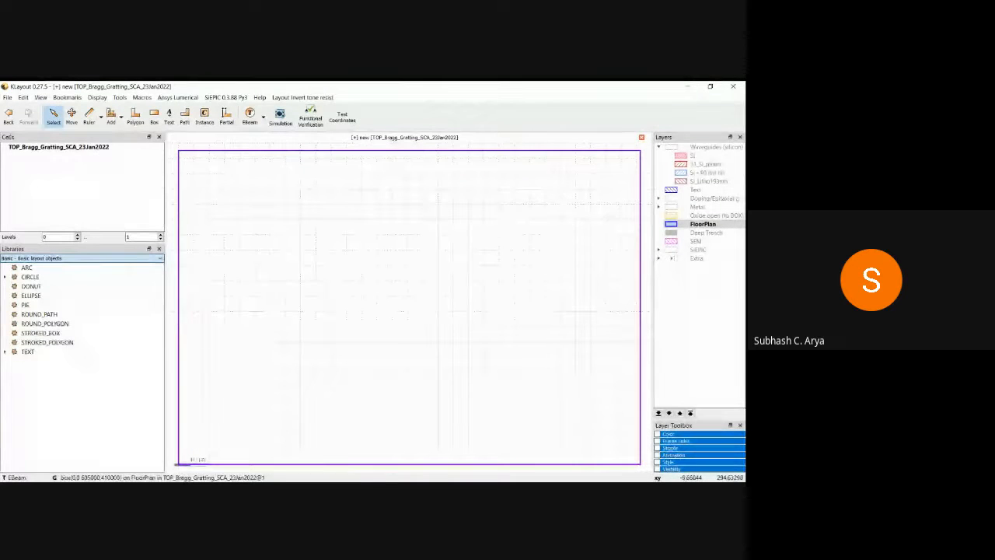
Show the EBeam v0.3.39 "Components with models" library and choose its ebeam_gc_te1550 cell for the instance to place.
scroll(107, 261, "down", 1)
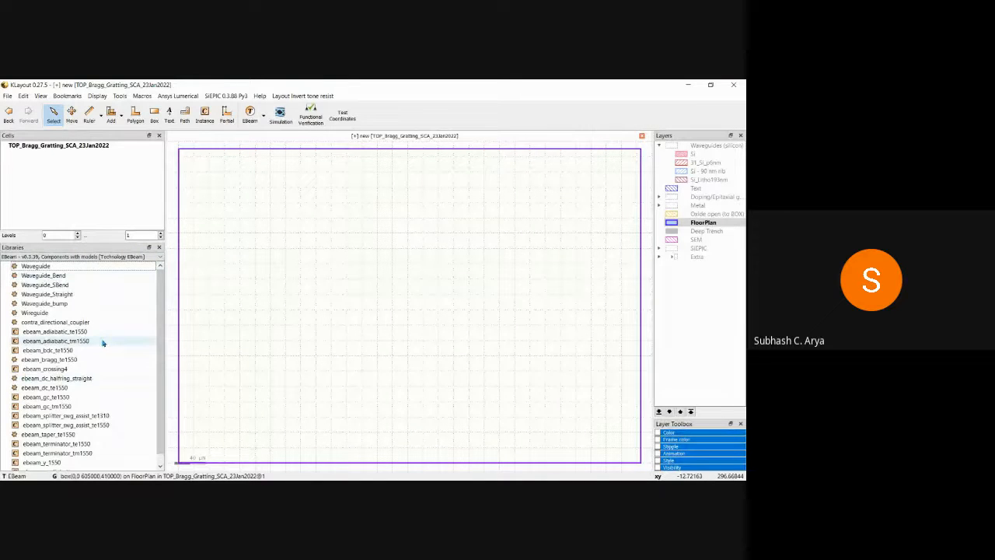
left_click(65, 397)
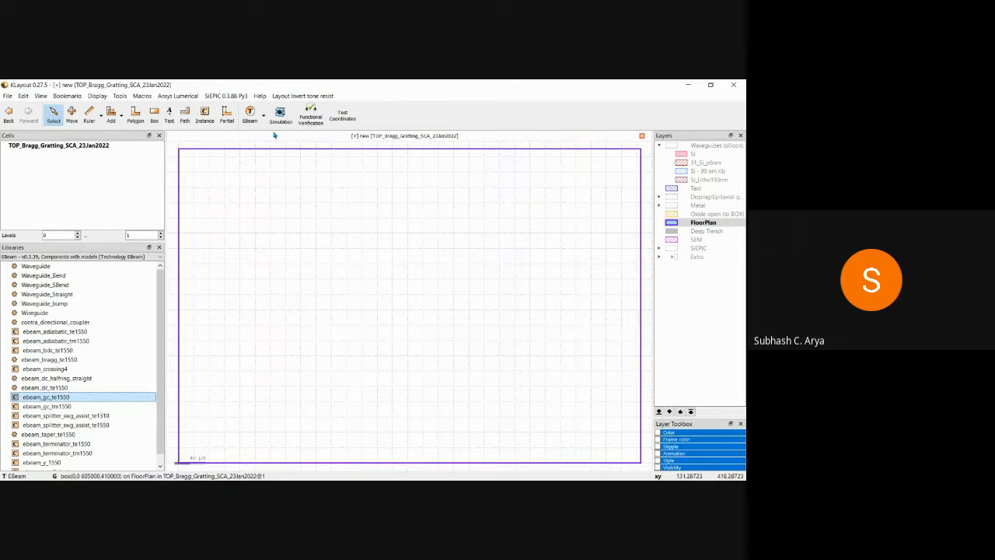
left_click(205, 115)
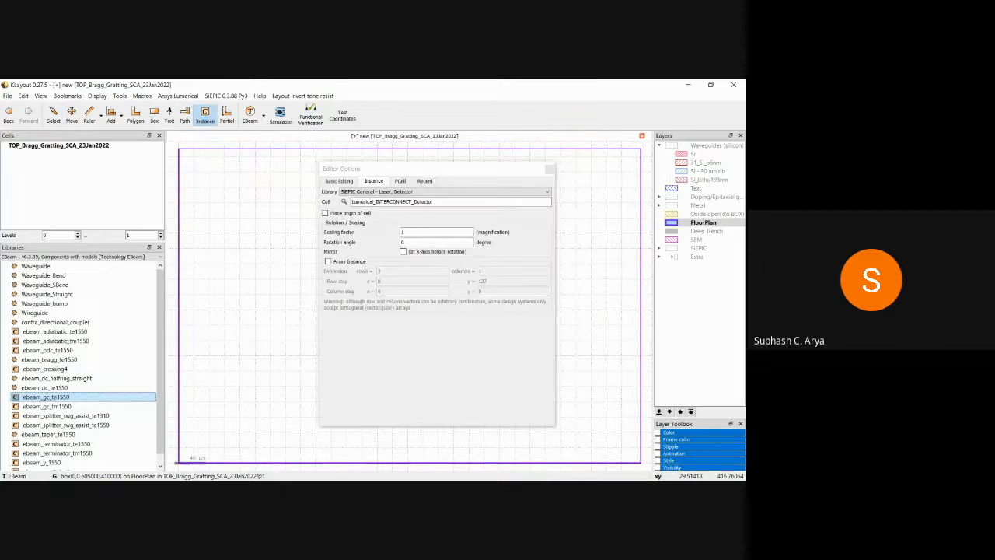
left_click(253, 148)
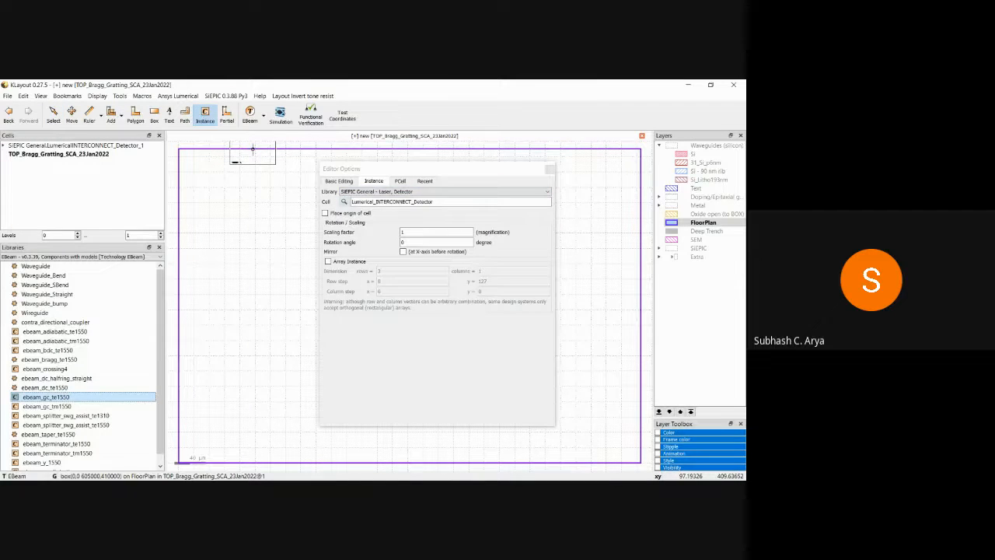
left_click(364, 192)
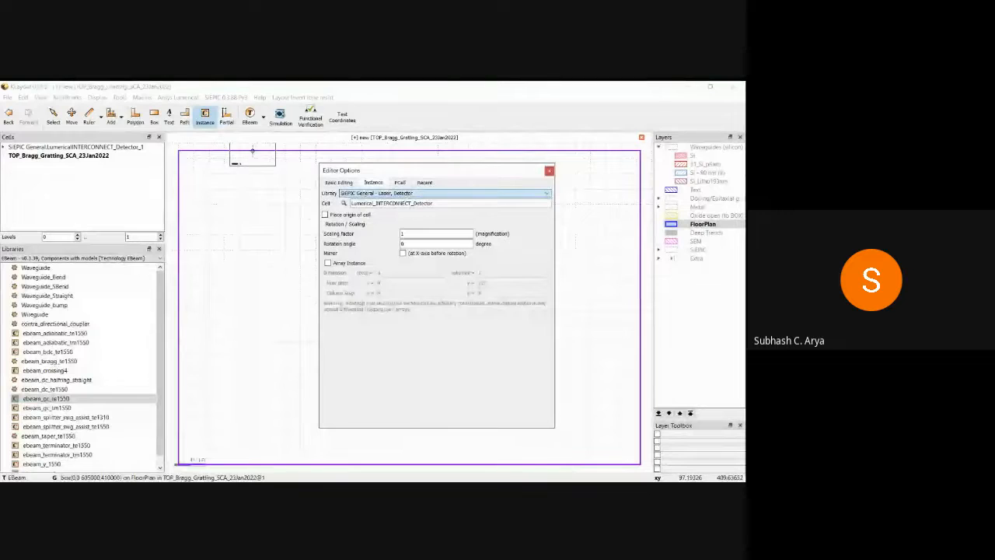
left_click(359, 212)
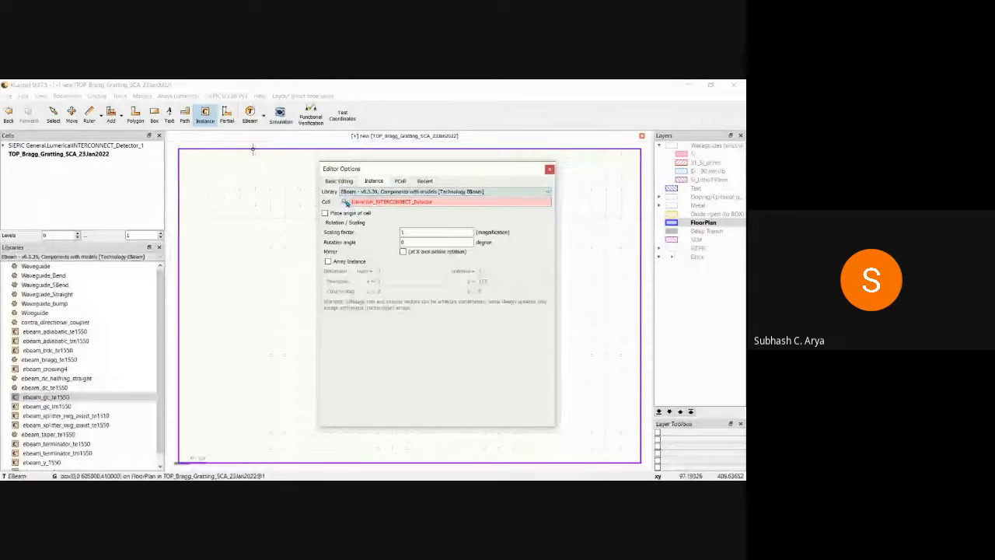
left_click(344, 203)
scroll(435, 302, "down", 2)
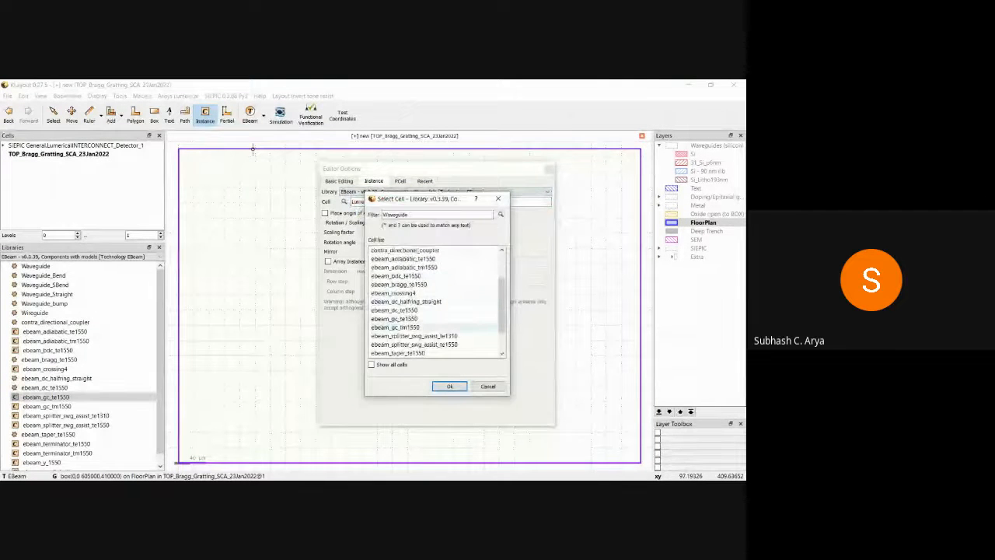
left_click(405, 319)
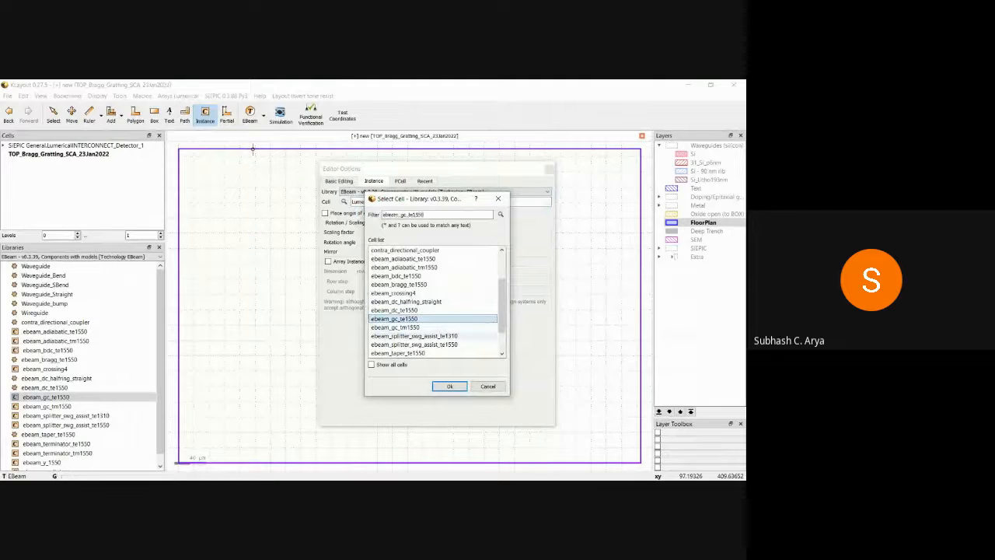
left_click(449, 387)
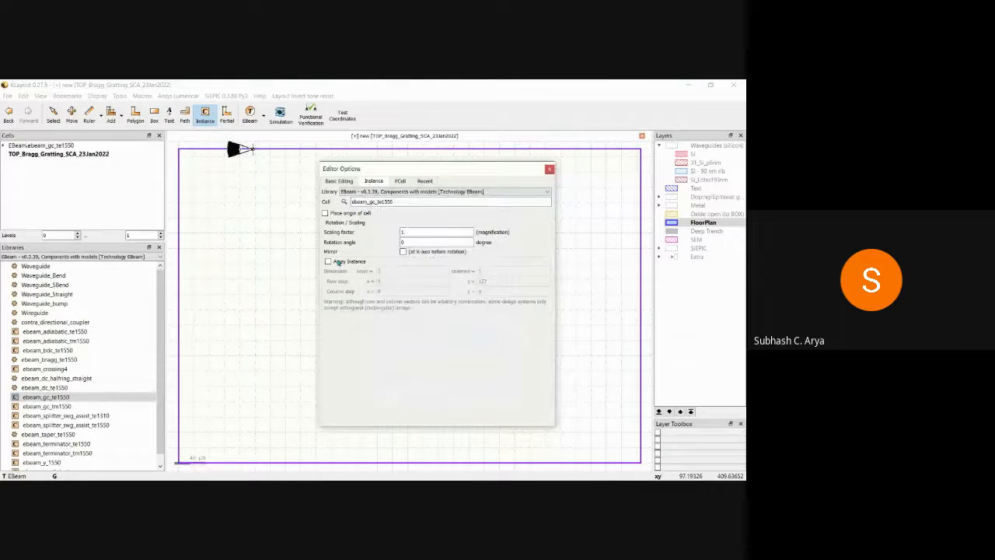
Place the grating coupler as an array of 3 rows and 1 column with a 127 µm vertical row step along the floor plan's left edge.
left_click(328, 262)
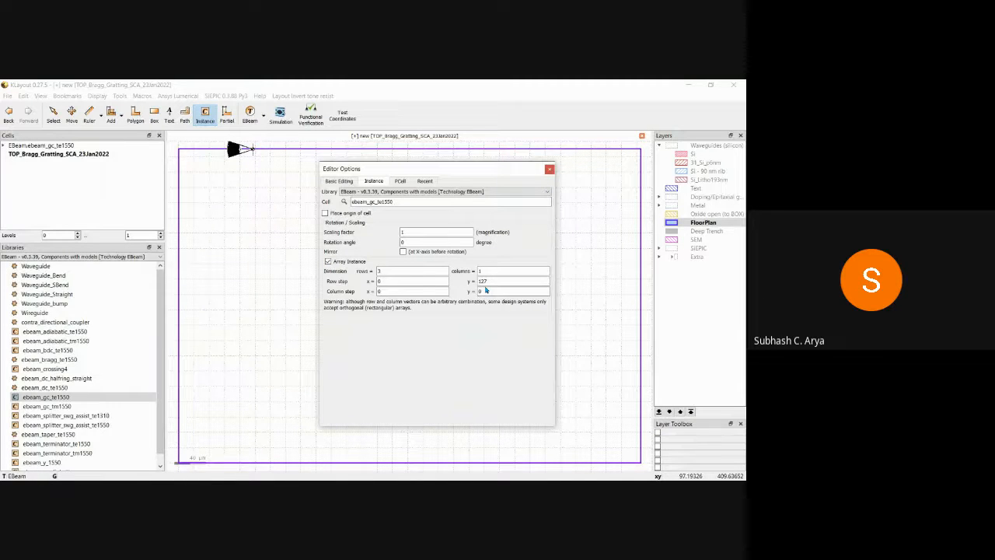
left_click(550, 169)
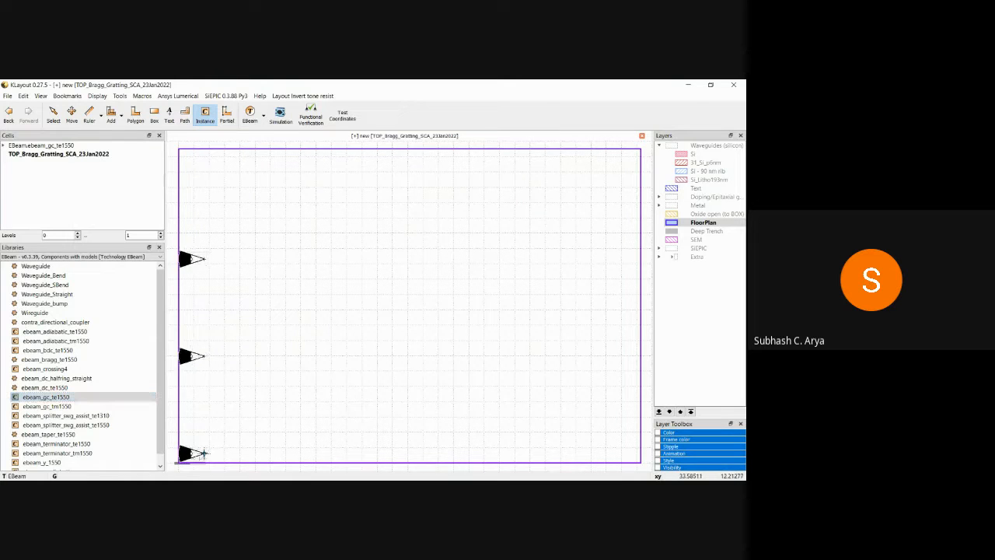
left_click(205, 452)
key("Escape")
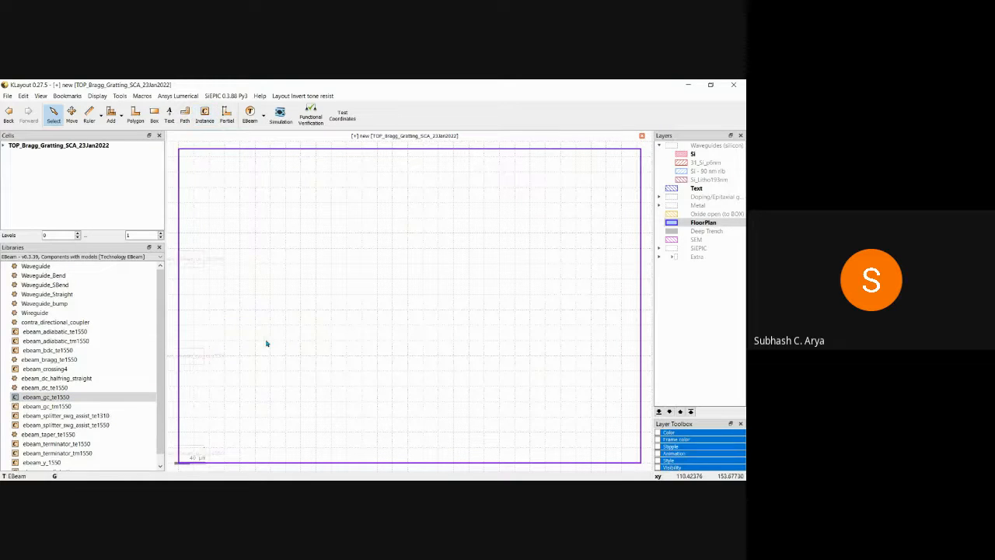
Display the layout with its full cell hierarchy, down to level 3.
scroll(280, 329, "down", 2)
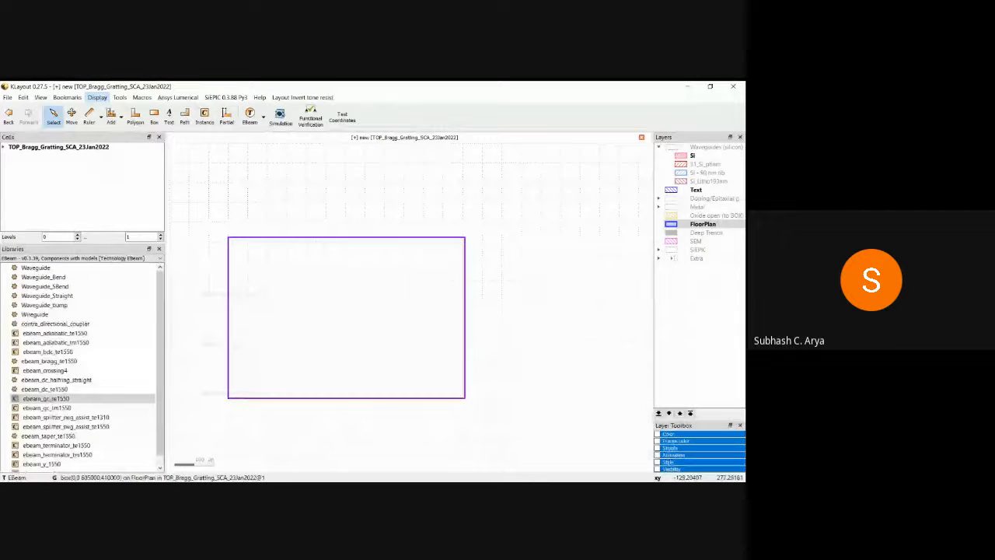
key("asterisk")
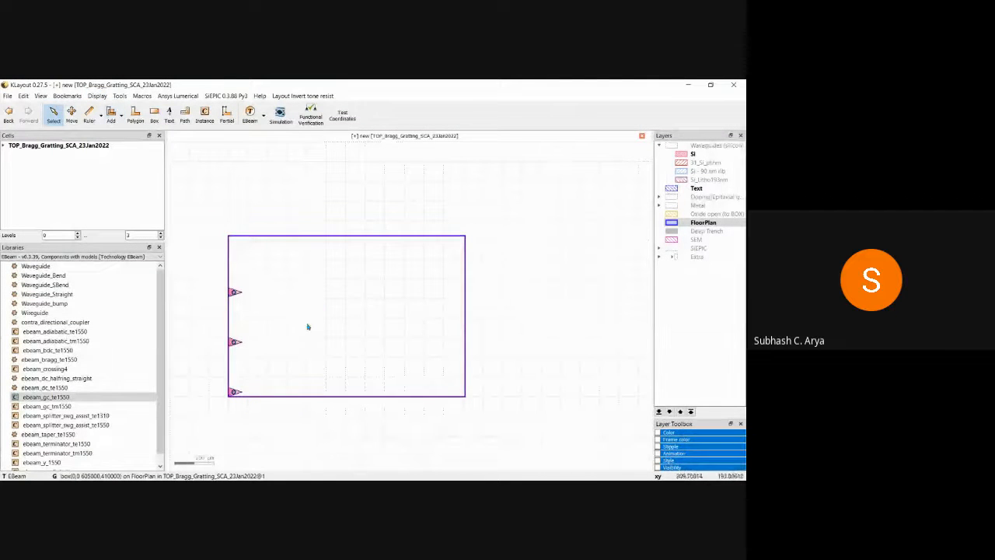
scroll(286, 332, "up", 3)
scroll(287, 329, "down", 2)
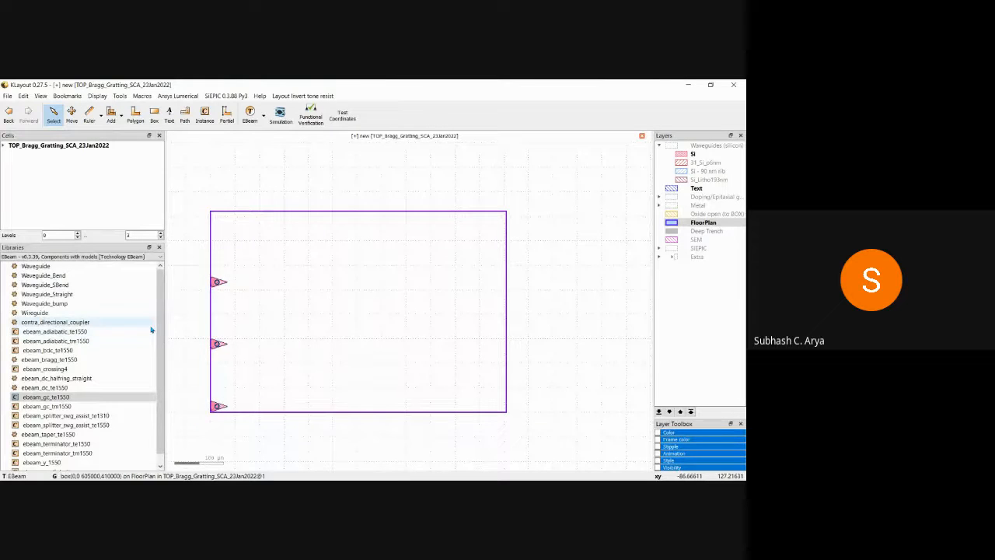
Place one ebeam_bragg_te1550 instance inside the floor plan at about x 97, y 93 µm, between the lower two grating couplers.
left_click(48, 361)
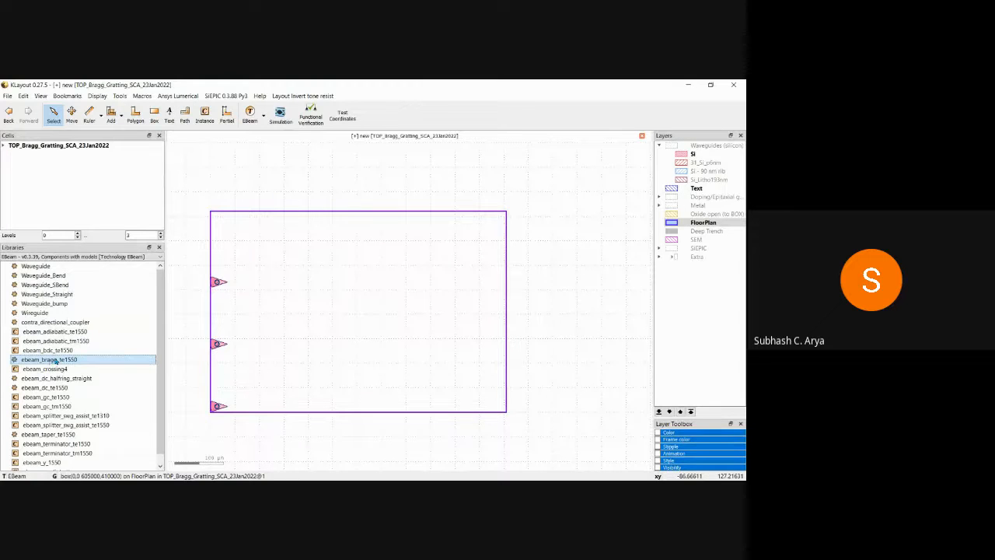
left_click_drag(54, 362, 312, 284)
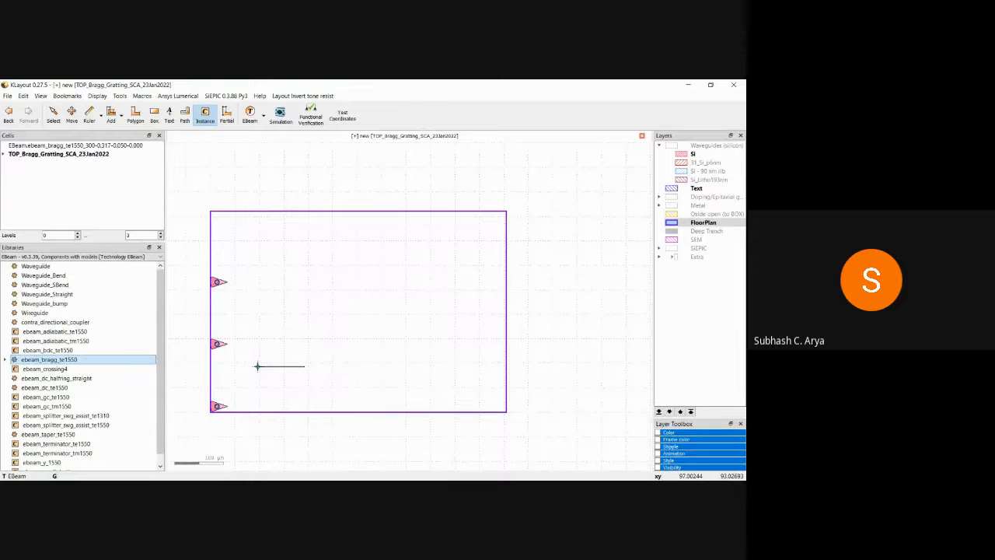
left_click(258, 367)
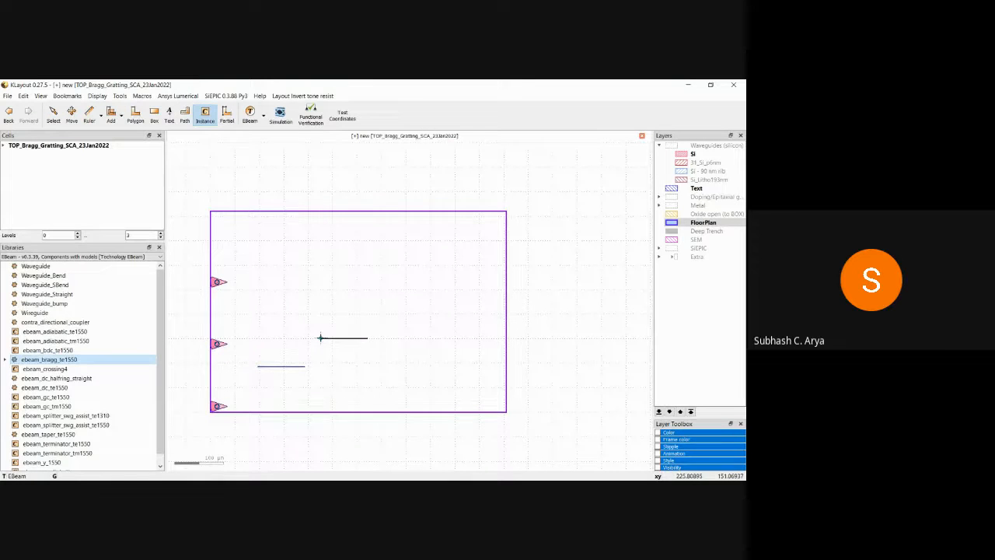
key("Escape")
Examine the placed Bragg grating's corrugated waveguide, pin and parameter labels up close.
scroll(260, 356, "down", 1)
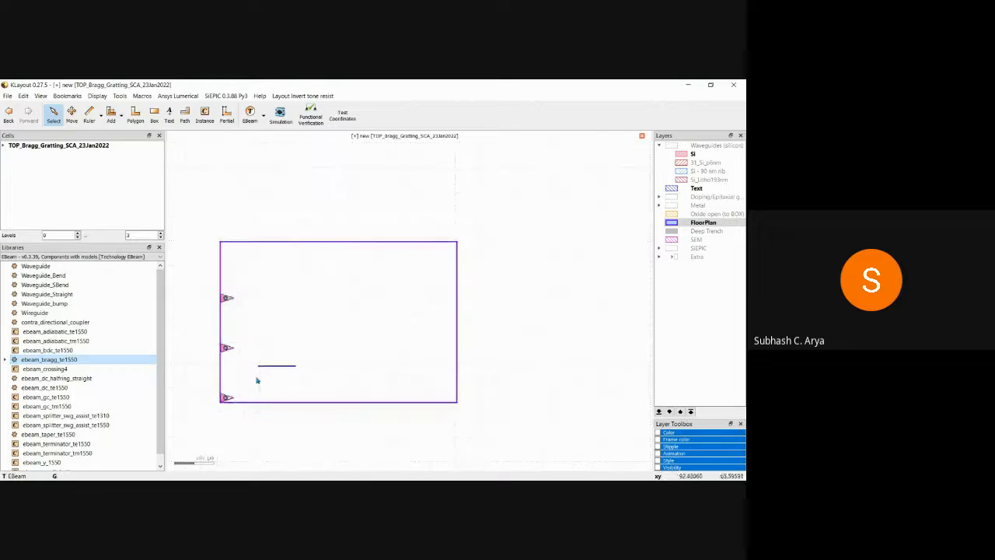
scroll(258, 379, "up", 9)
scroll(265, 355, "up", 5)
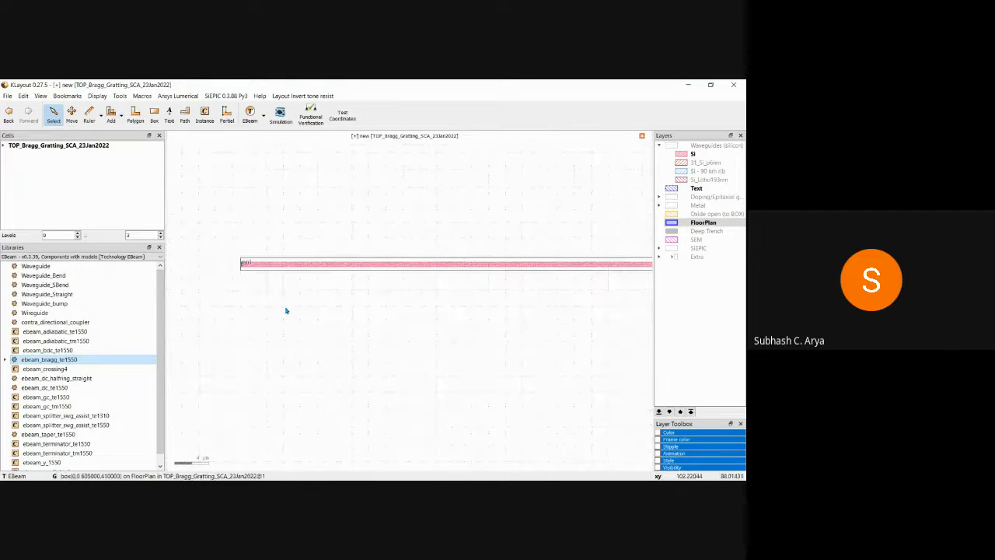
scroll(256, 277, "up", 3)
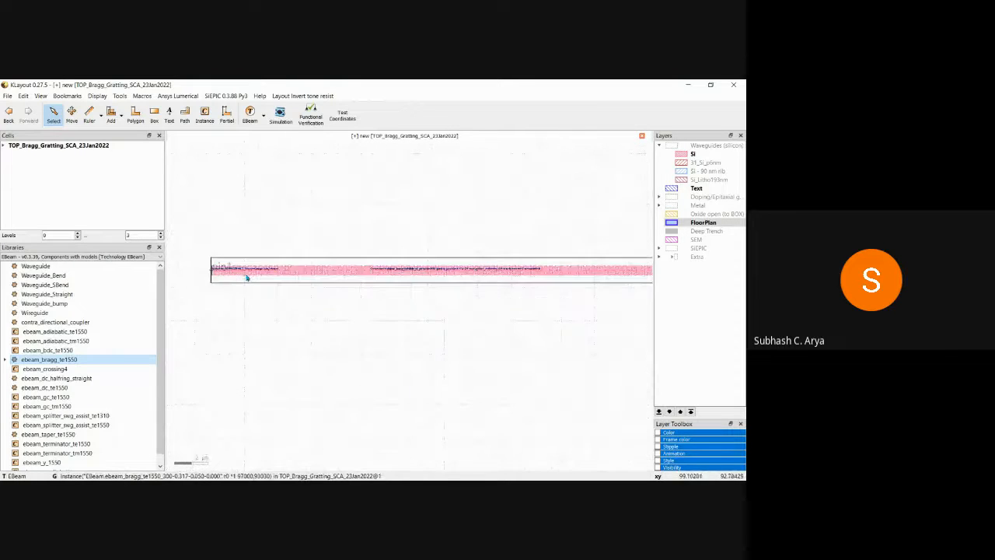
scroll(232, 277, "down", 2)
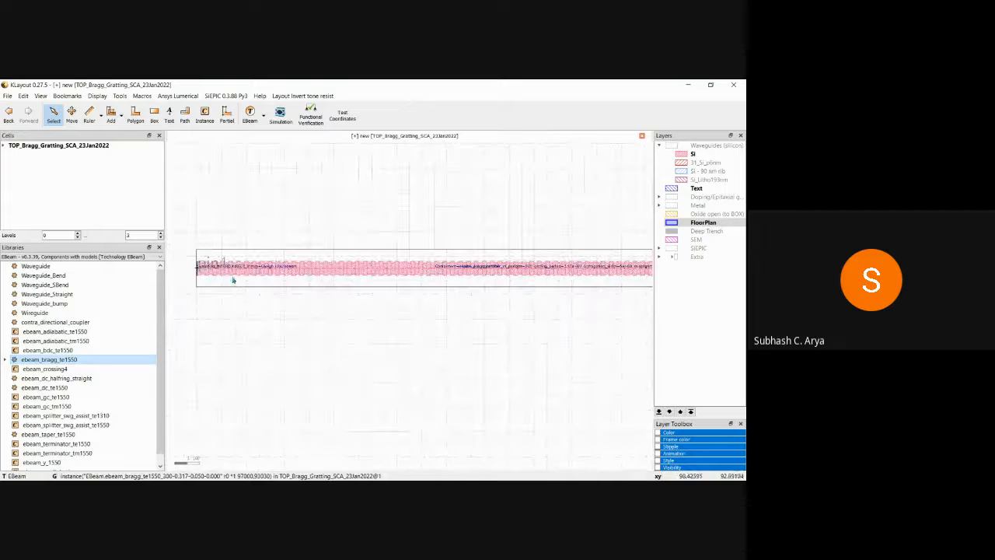
scroll(235, 295, "down", 3)
scroll(237, 307, "down", 2)
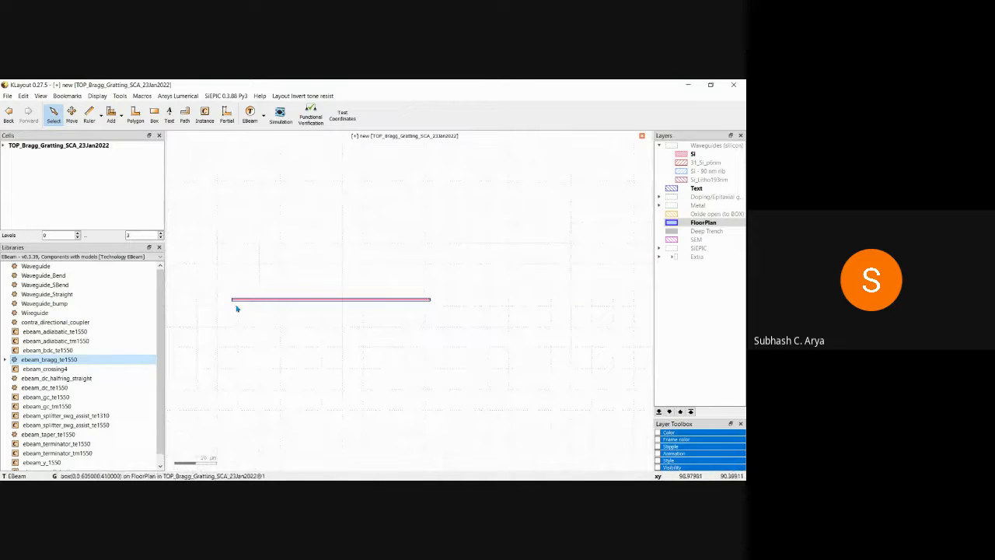
Draw a 0.5 µm wide Si path from the middle grating coupler: about 35 µm right, 46 µm down, 28 µm right to the Bragg grating's pin1.
scroll(237, 317, "down", 2)
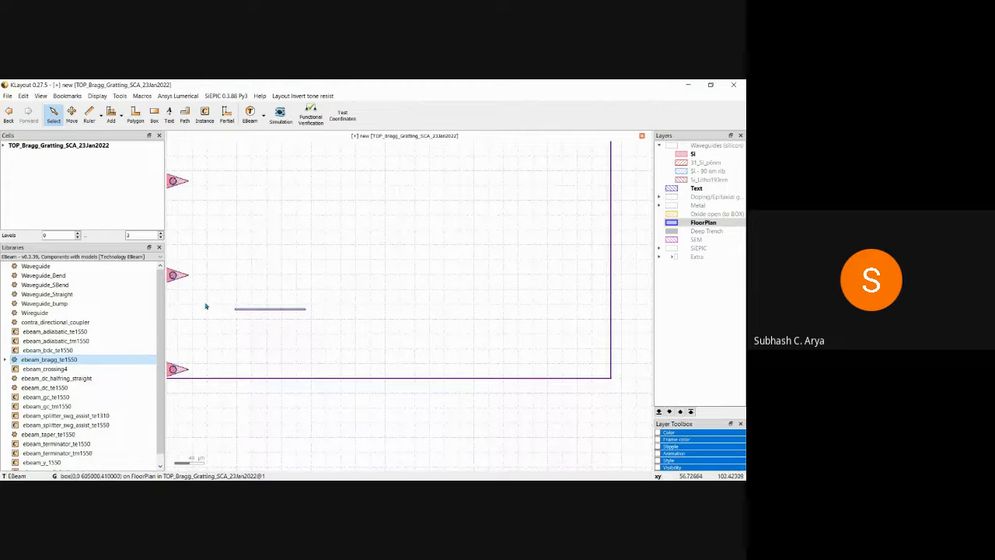
scroll(203, 309, "down", 1)
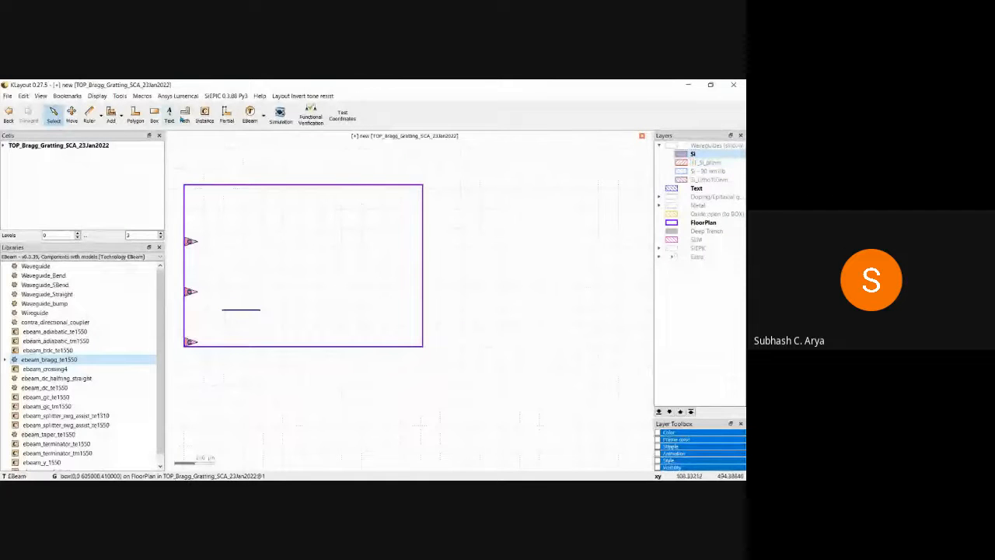
left_click(185, 115)
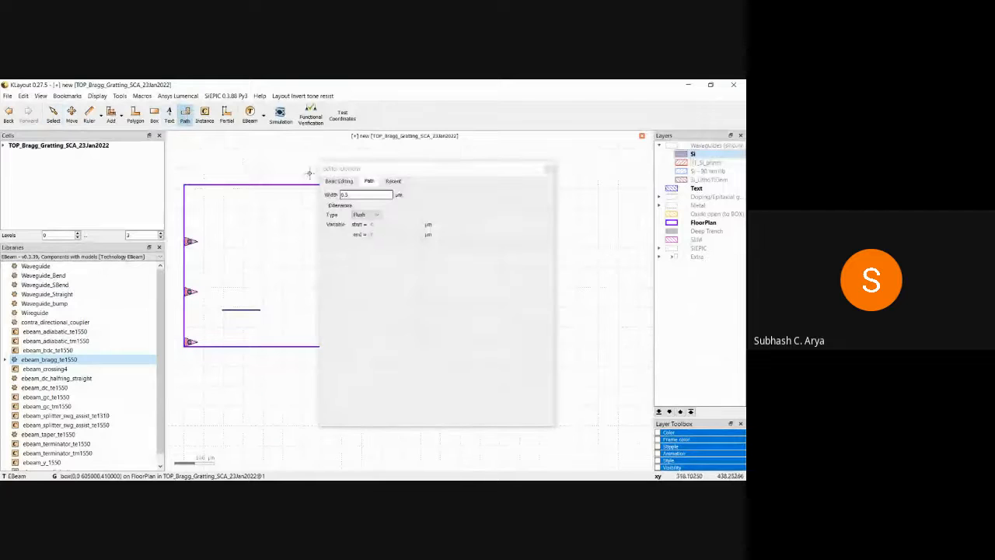
left_click(550, 167)
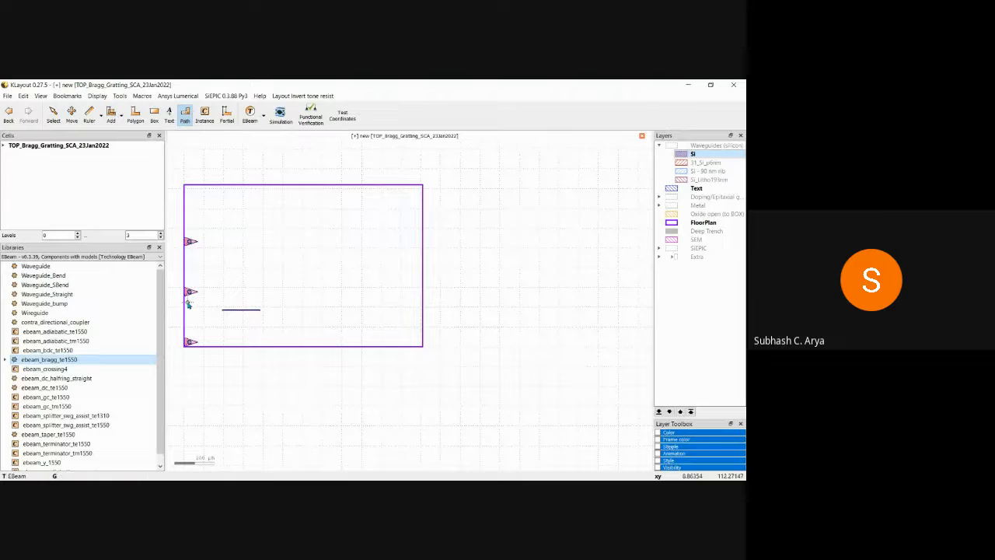
scroll(189, 303, "up", 3)
scroll(191, 301, "up", 3)
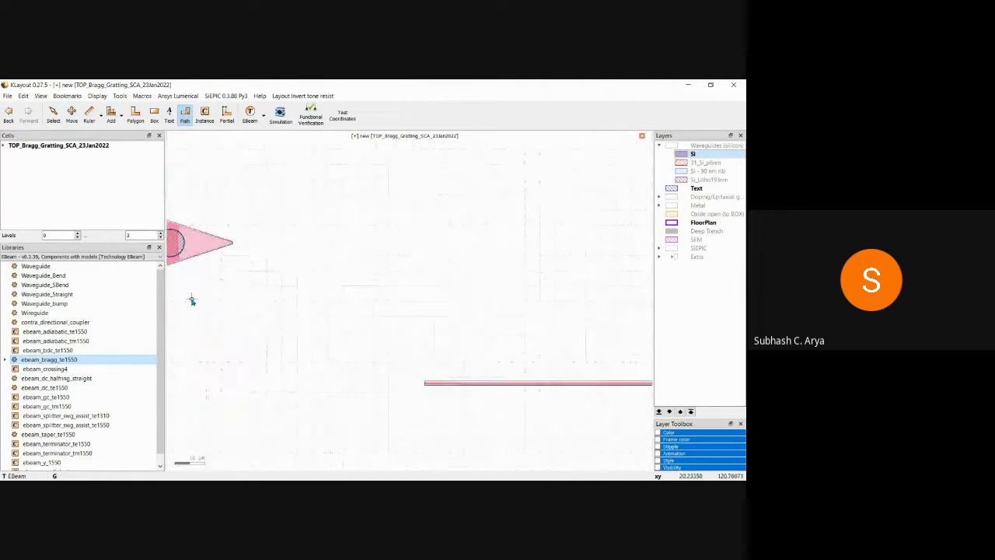
left_click(233, 244)
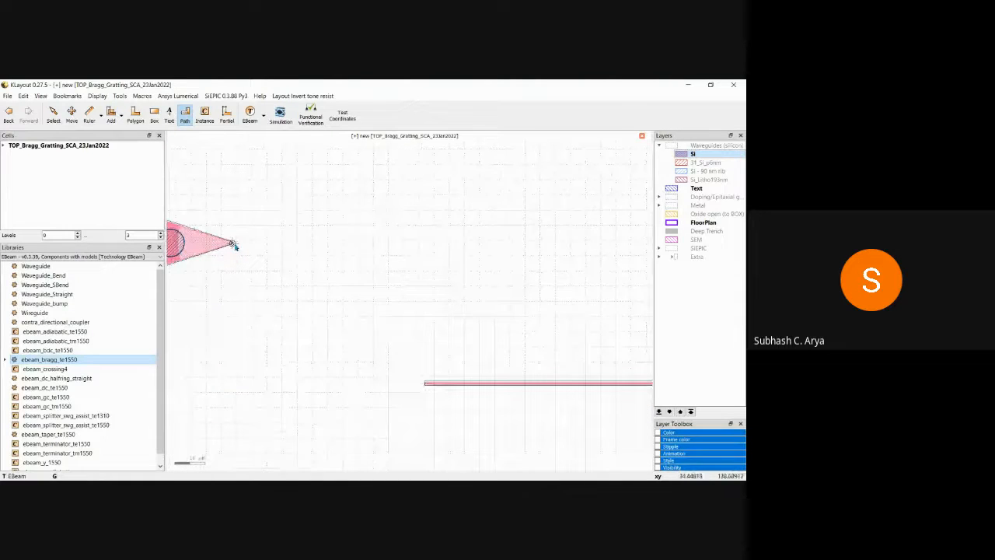
left_click(339, 244)
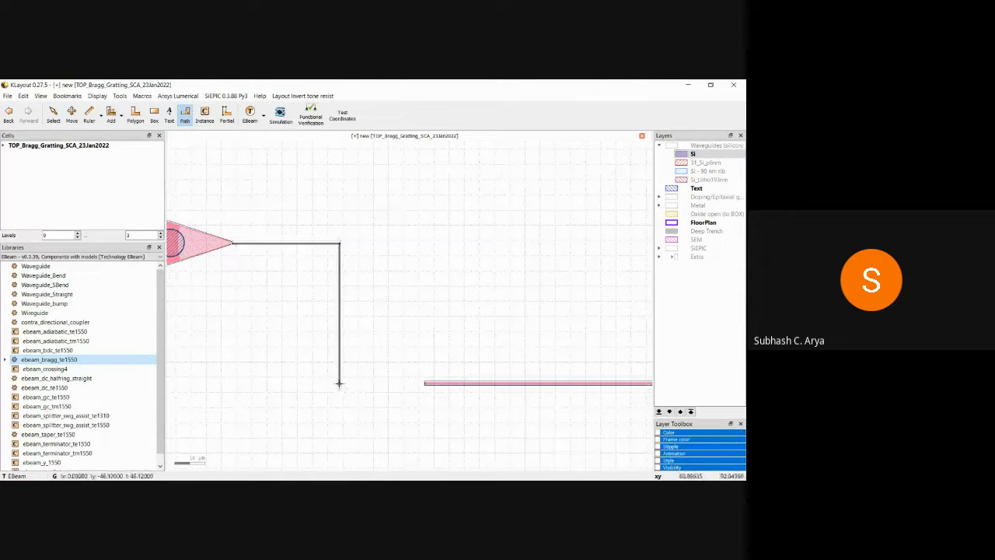
left_click(339, 383)
scroll(420, 384, "up", 5)
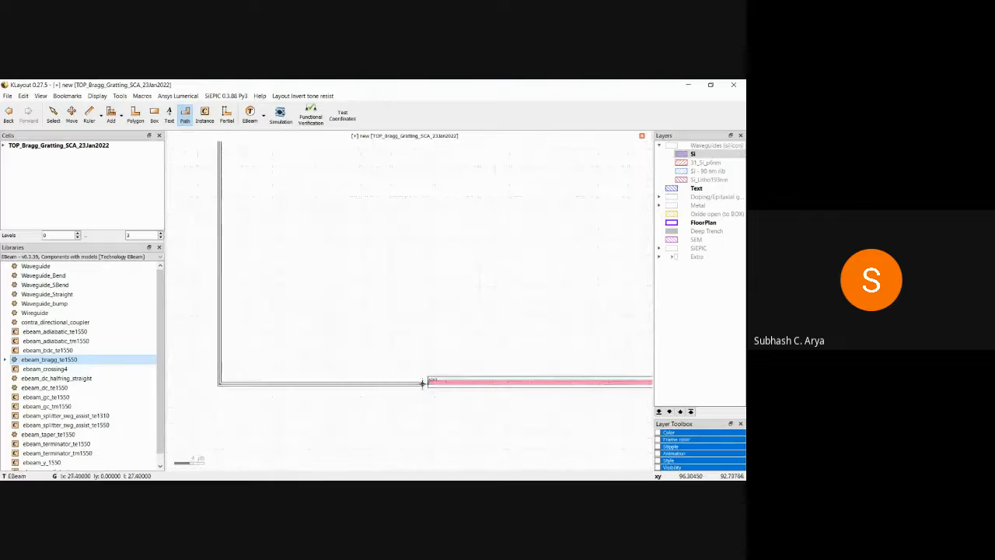
scroll(422, 383, "up", 6)
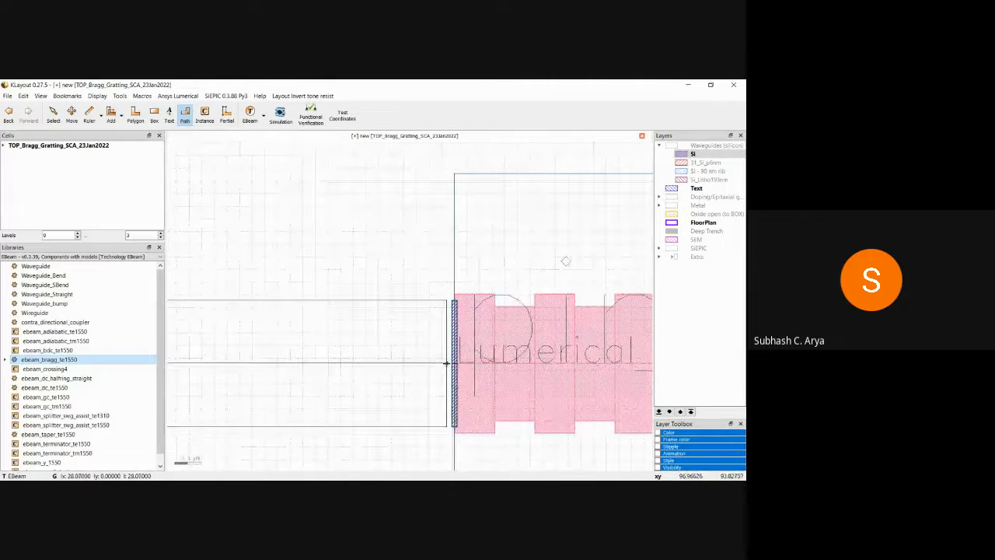
double_click(447, 363)
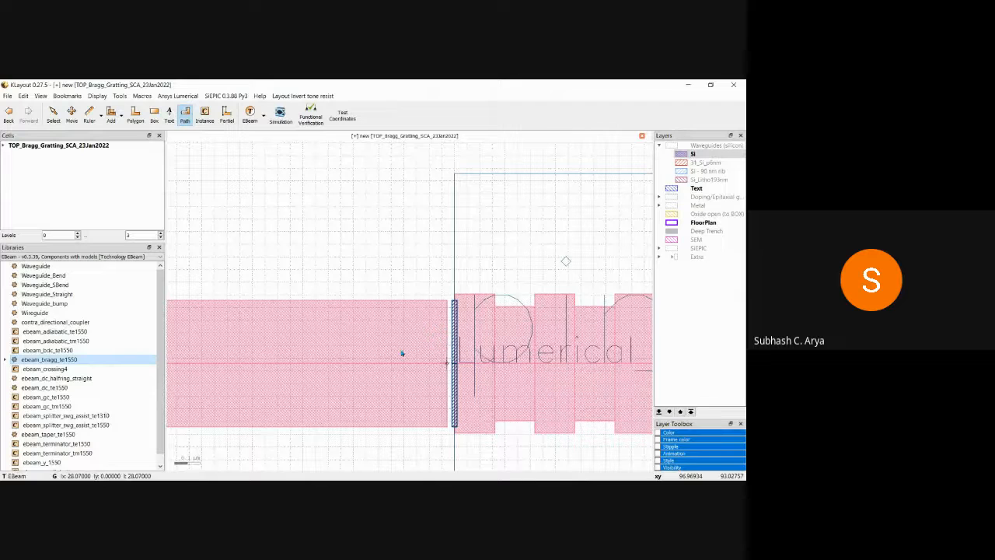
Try to snap the path to the component pins, and convert it into a 0.5 µm wide waveguide.
key("o")
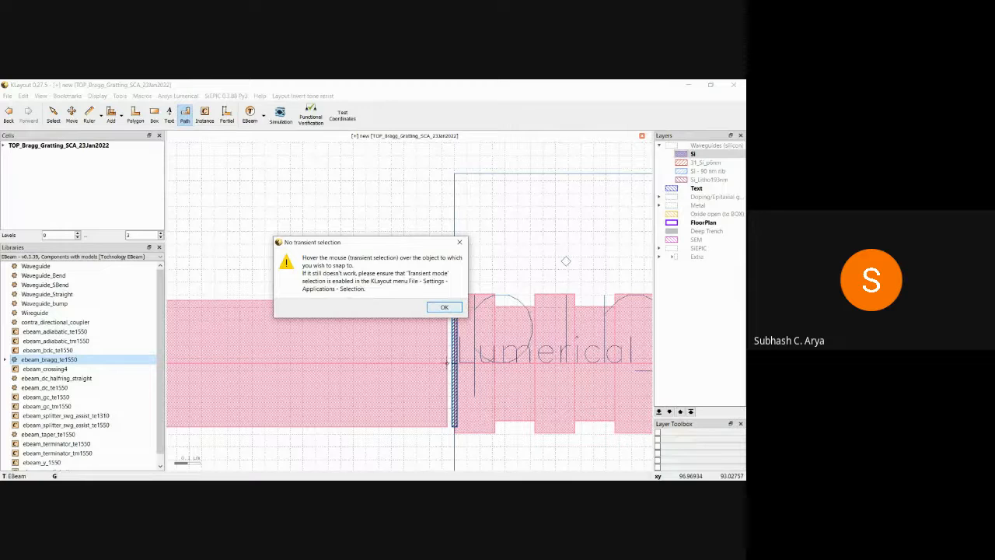
left_click(443, 307)
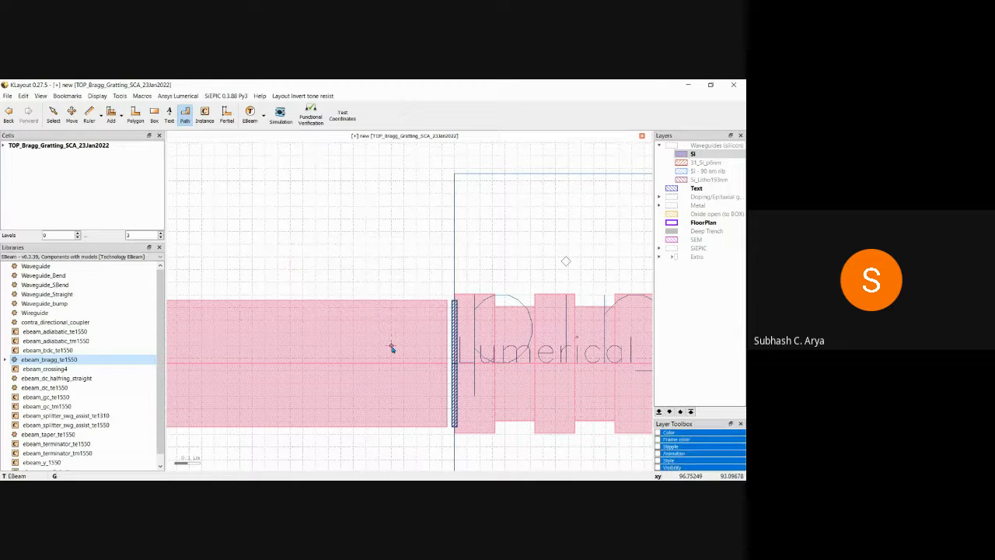
scroll(391, 351, "down", 7)
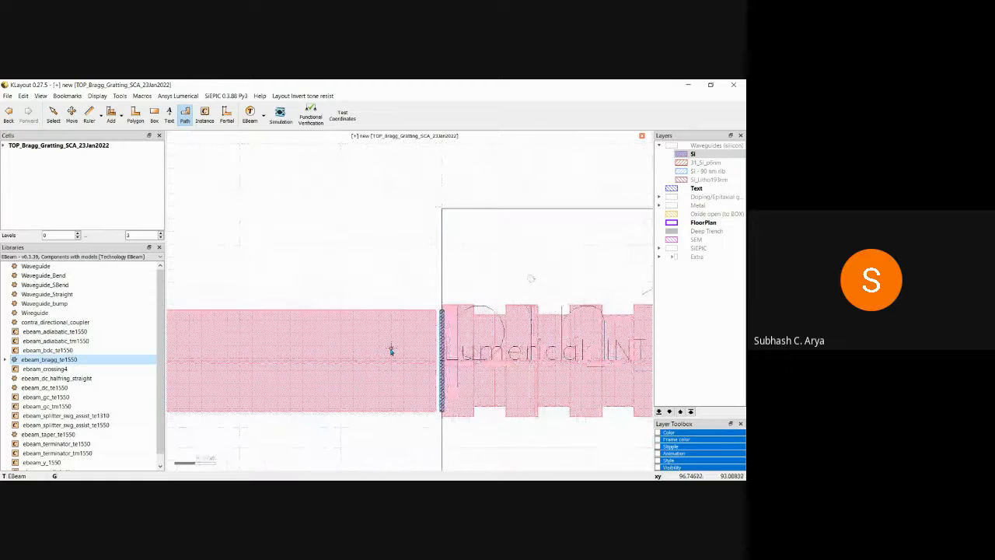
scroll(391, 357, "down", 6)
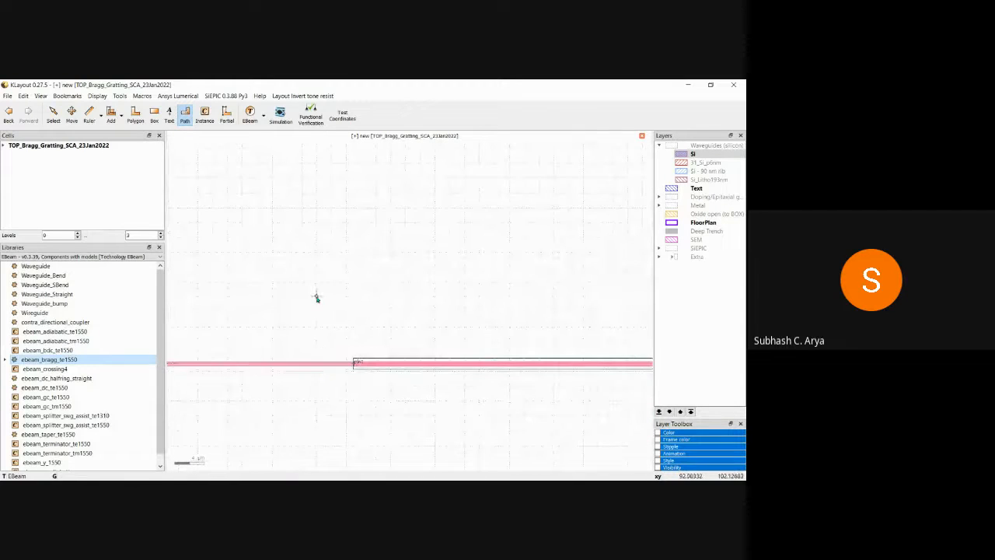
scroll(319, 302, "up", 2)
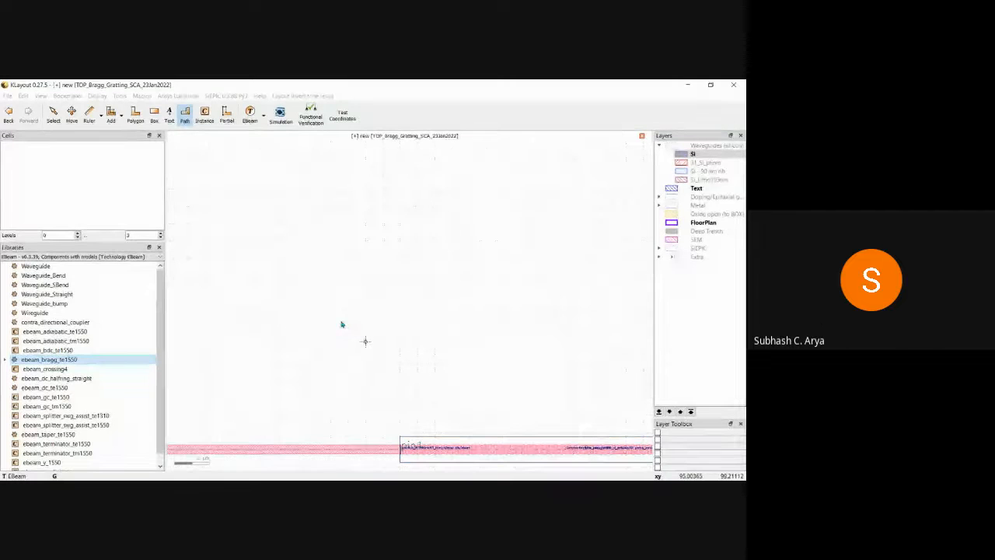
scroll(327, 397, "down", 2)
scroll(303, 407, "up", 1)
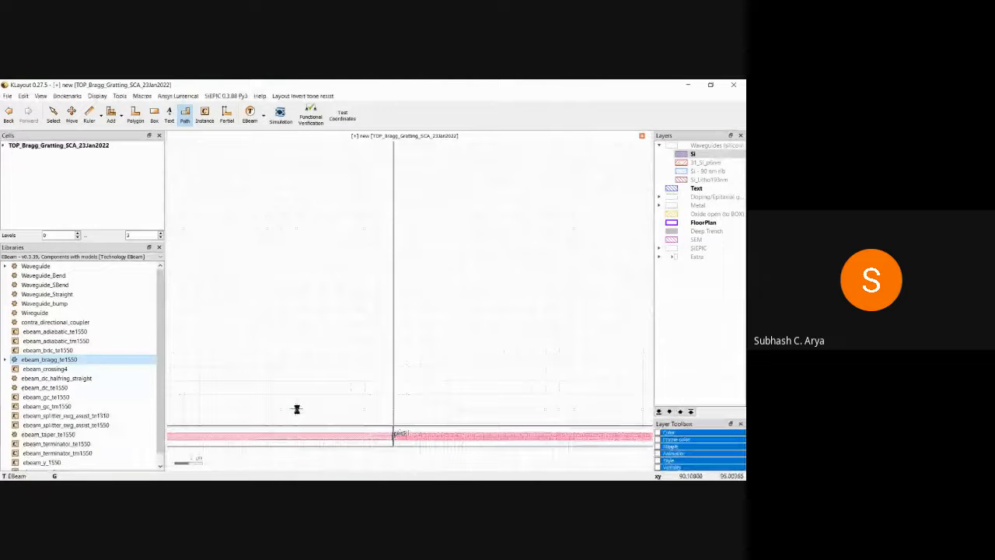
scroll(296, 409, "down", 4)
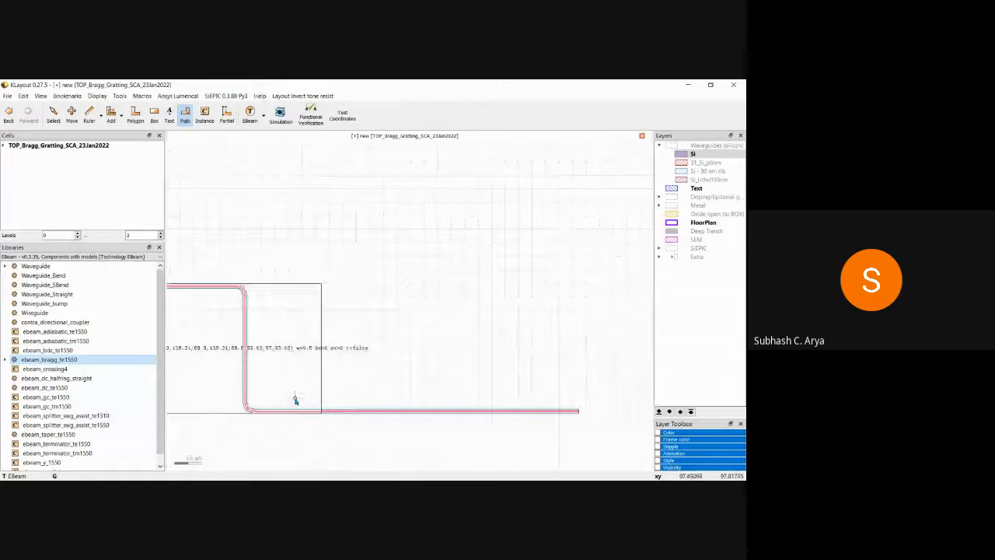
scroll(226, 391, "down", 2)
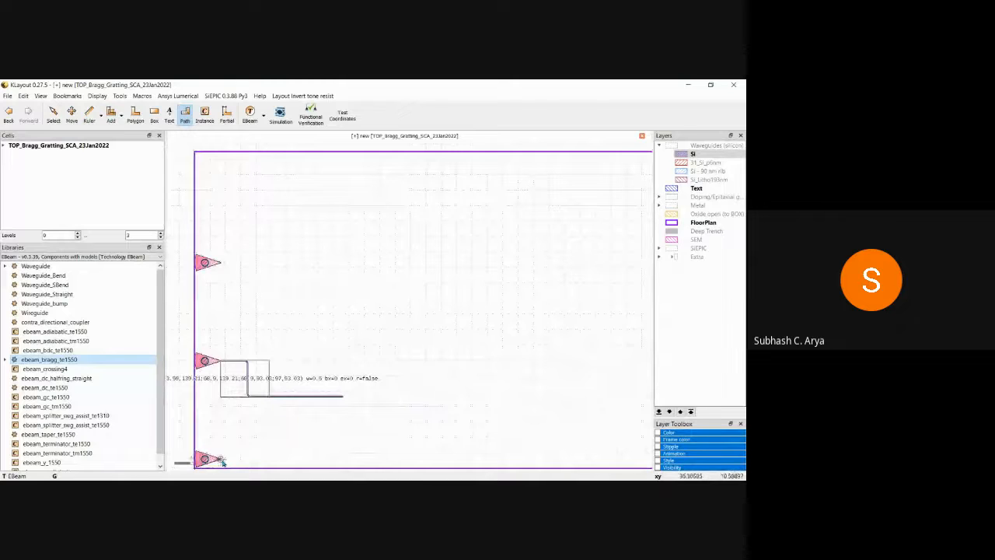
Start a Si path at the lowest grating coupler's tip, running right to about x 228.5 µm and up to about y 93 µm.
scroll(222, 462, "up", 1)
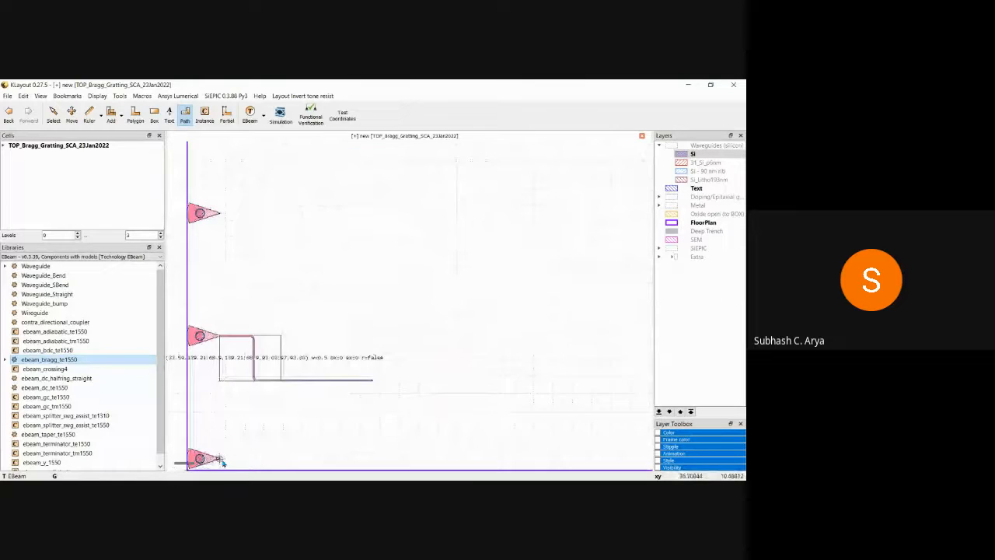
scroll(220, 463, "up", 2)
scroll(217, 462, "up", 2)
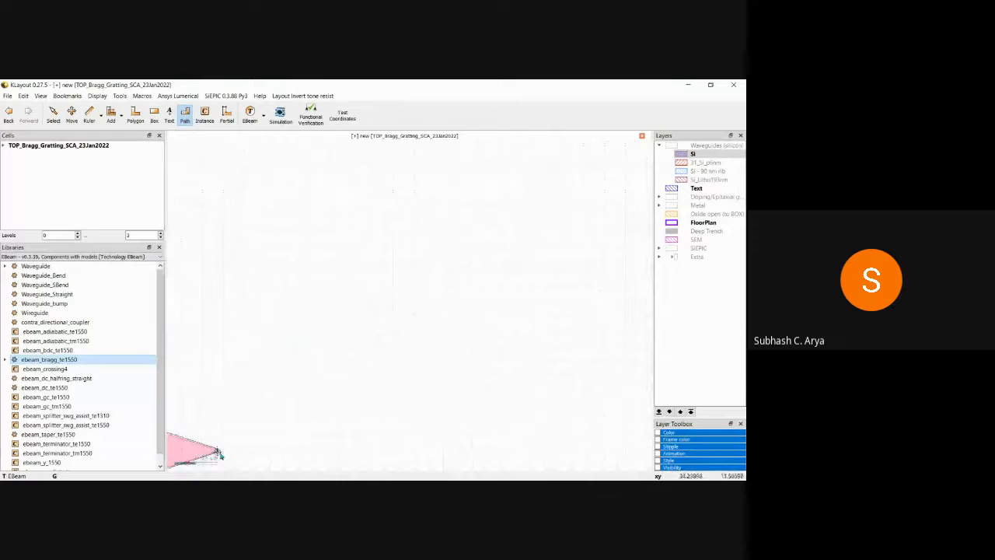
left_click(220, 450)
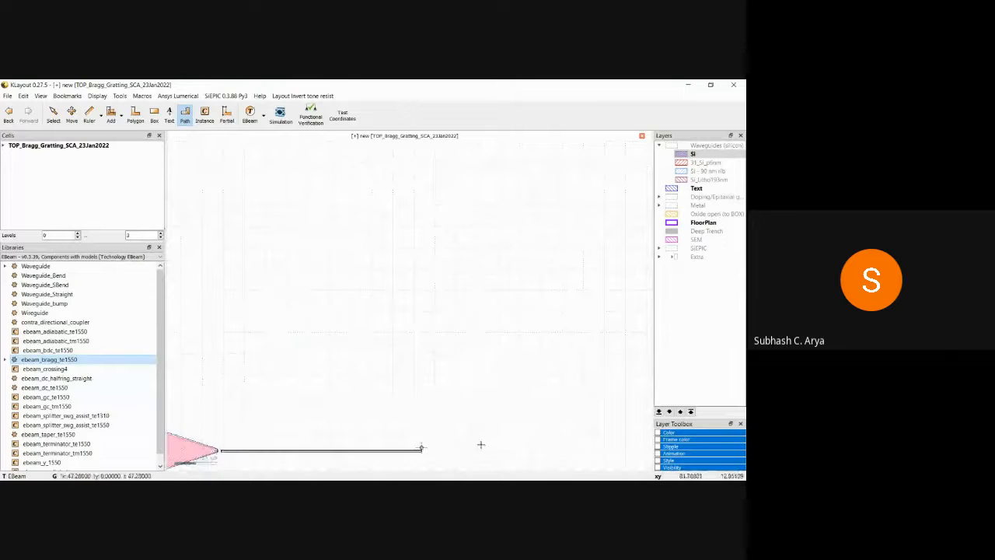
scroll(526, 442, "down", 1)
scroll(526, 442, "down", 3)
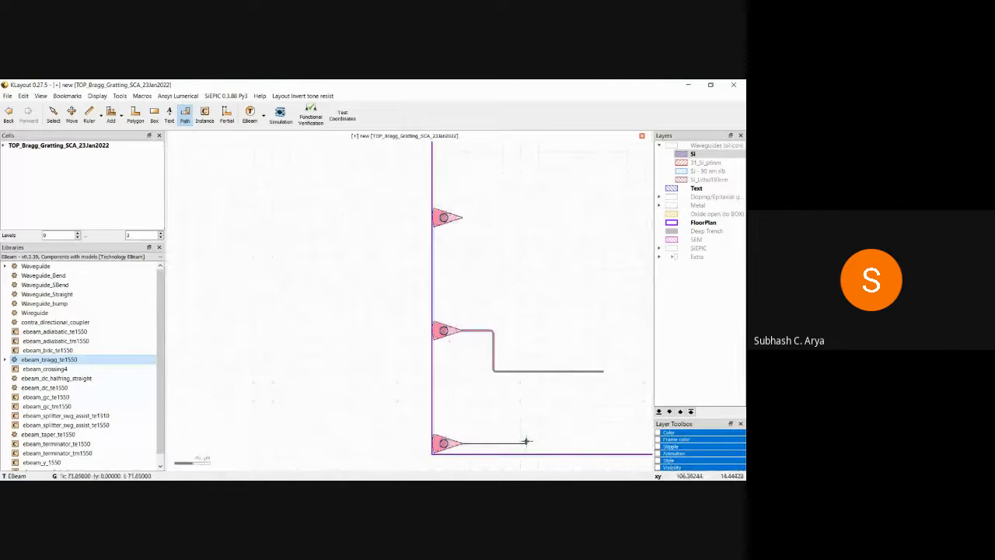
key("F2")
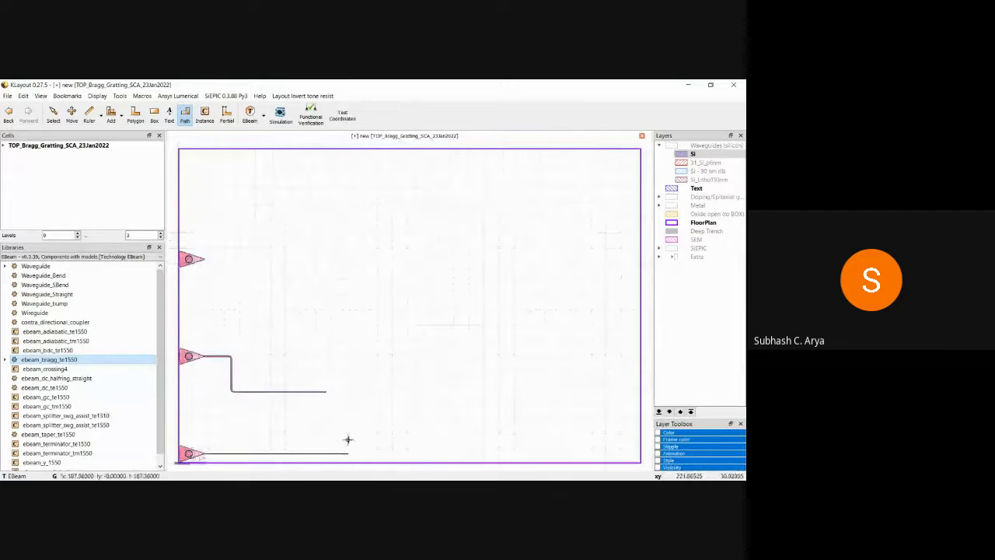
left_click(350, 435)
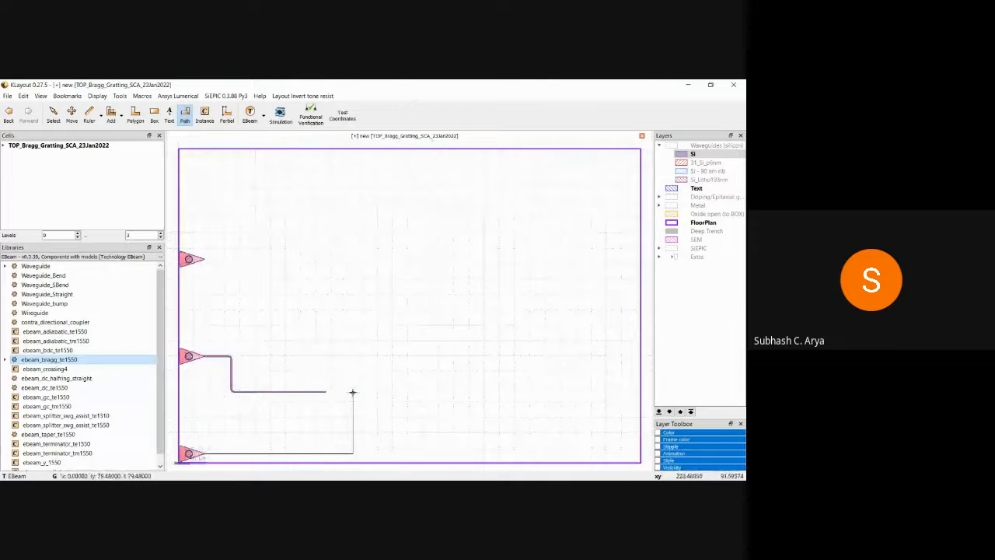
left_click(353, 391)
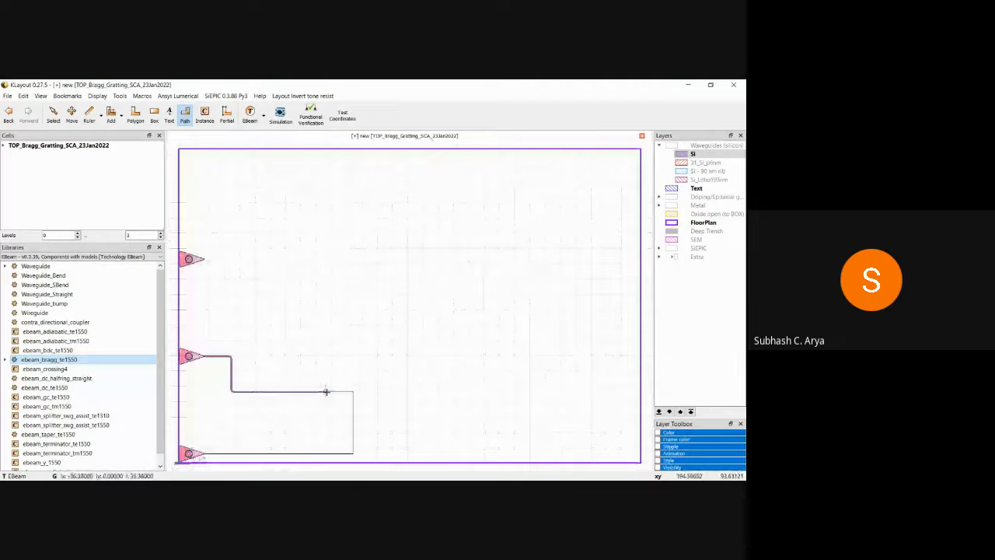
End the path about 36 µm further left at the Bragg grating's pin2 and convert it into a 0.5 µm wide waveguide.
scroll(327, 391, "up", 3)
scroll(286, 380, "up", 6)
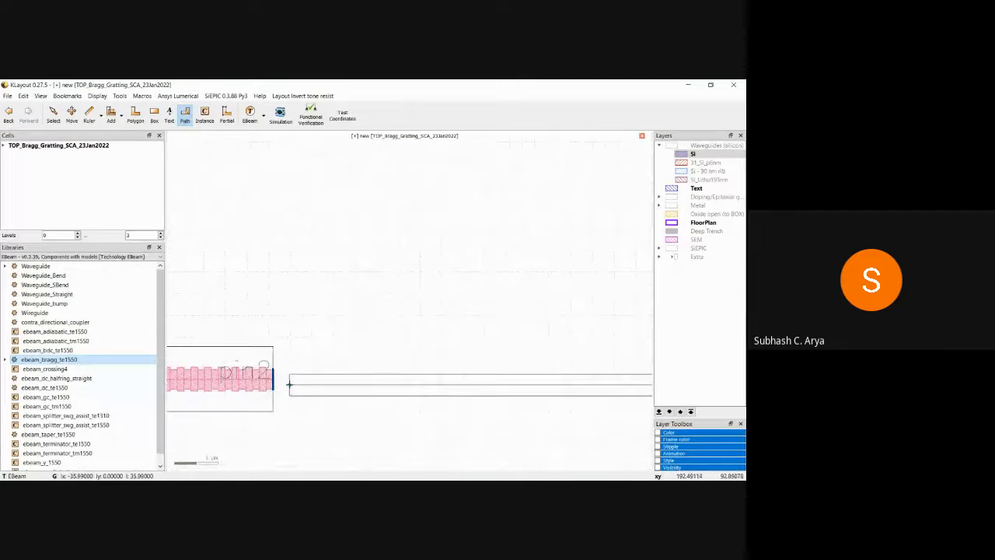
scroll(283, 378, "up", 2)
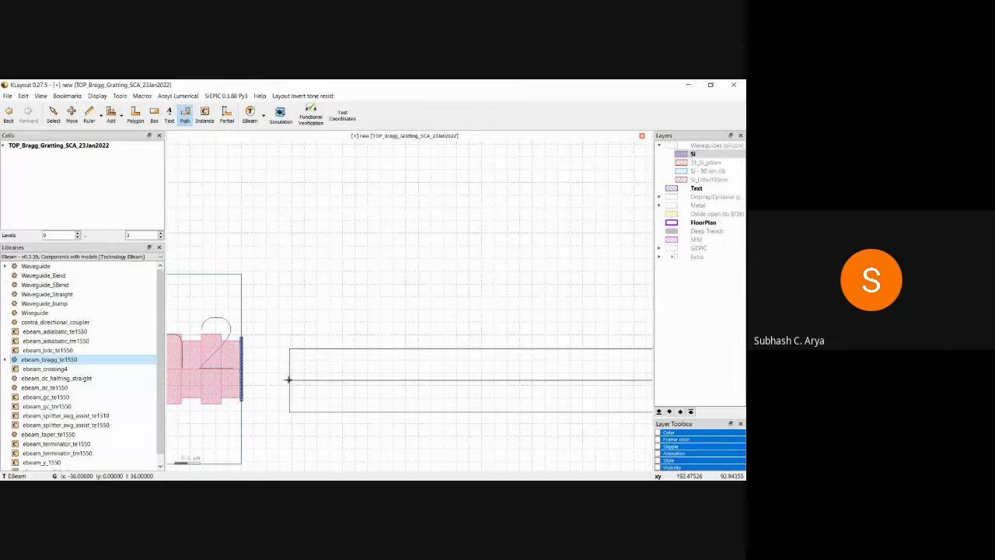
scroll(288, 380, "down", 1)
double_click(258, 371)
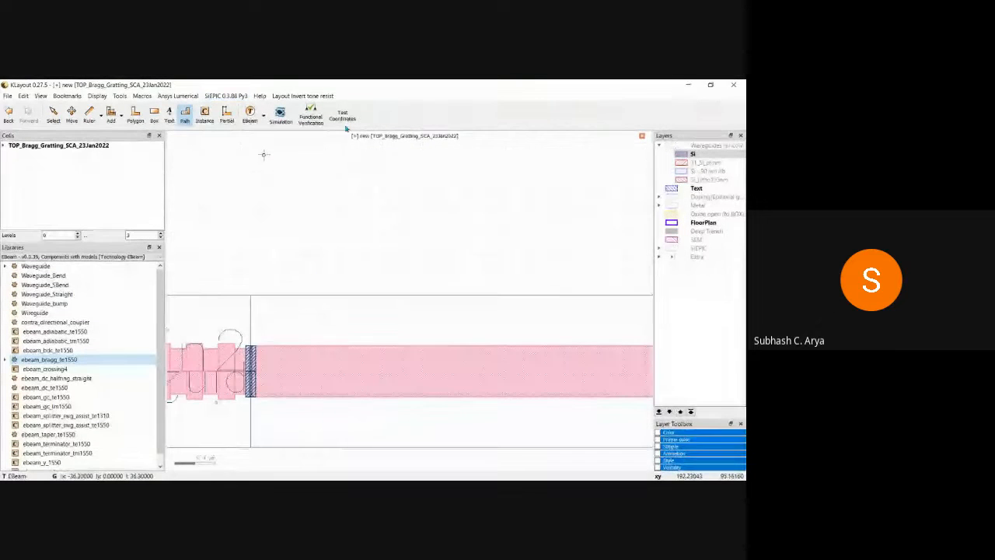
scroll(304, 304, "down", 2)
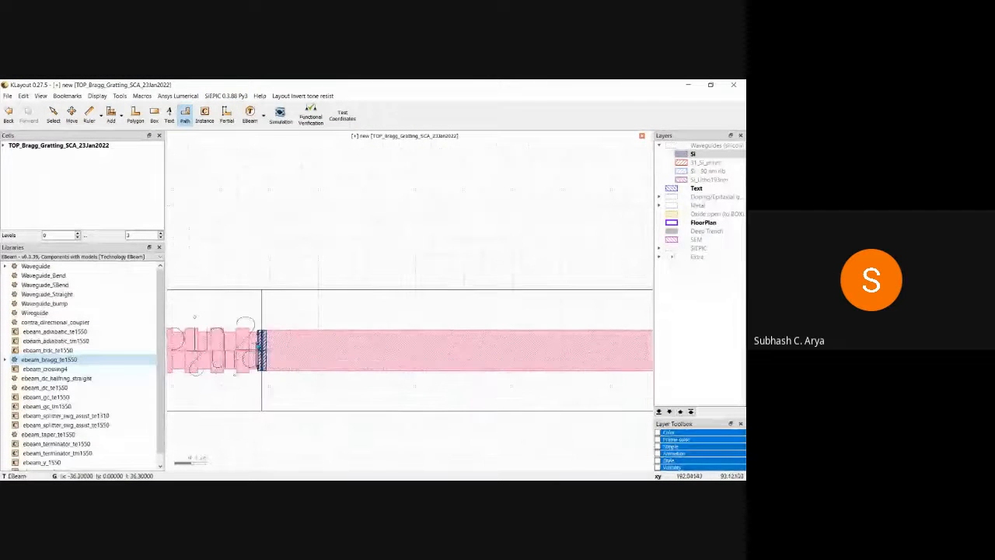
scroll(260, 389, "down", 1)
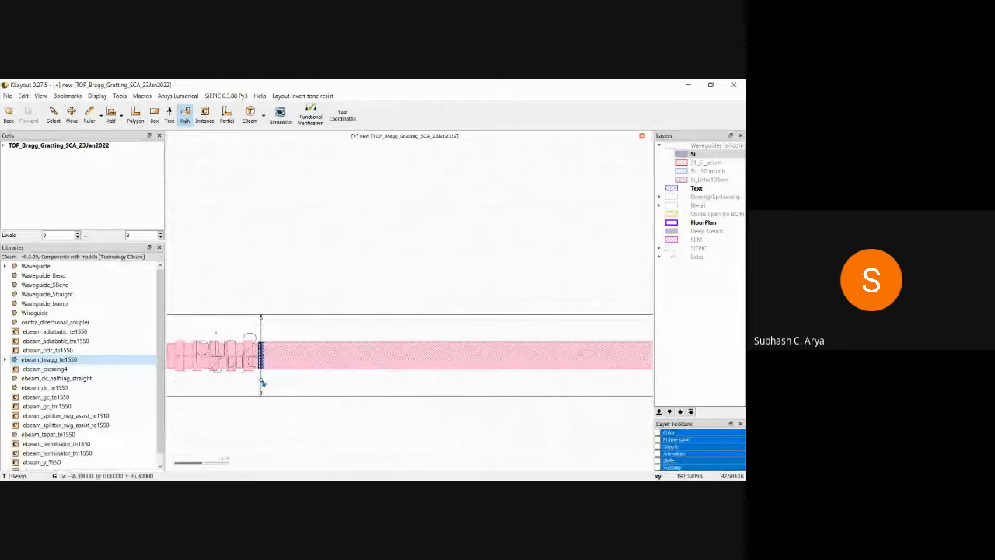
key("F2")
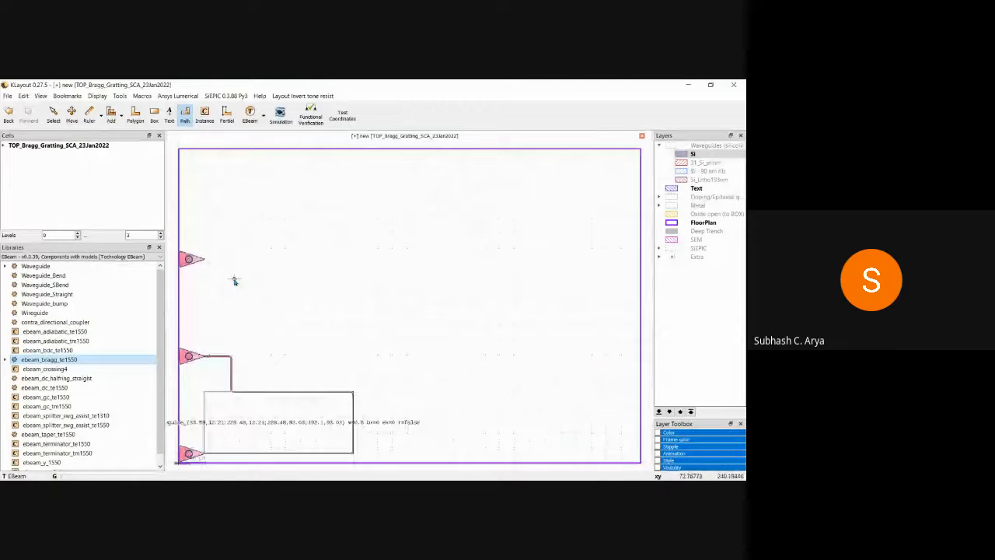
key("F5")
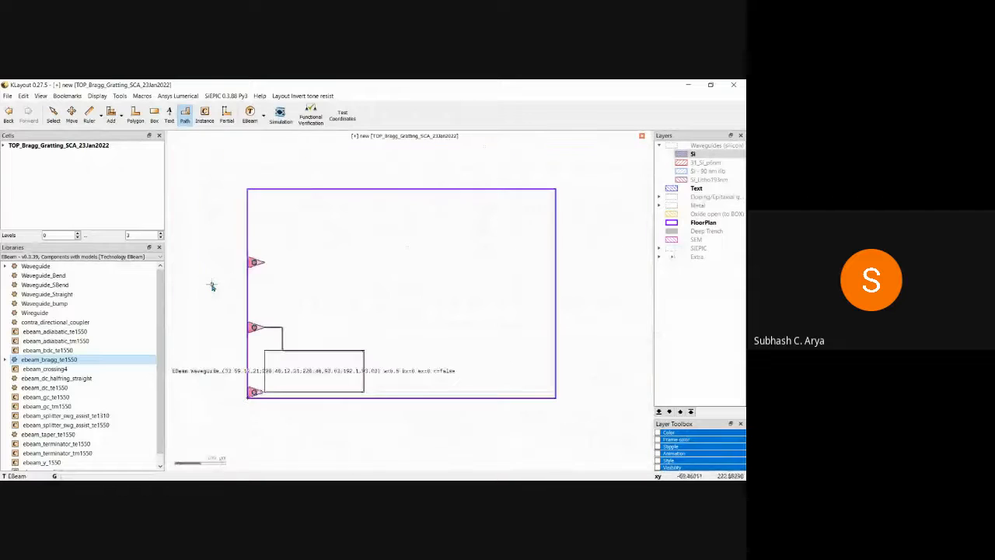
scroll(210, 284, "up", 1)
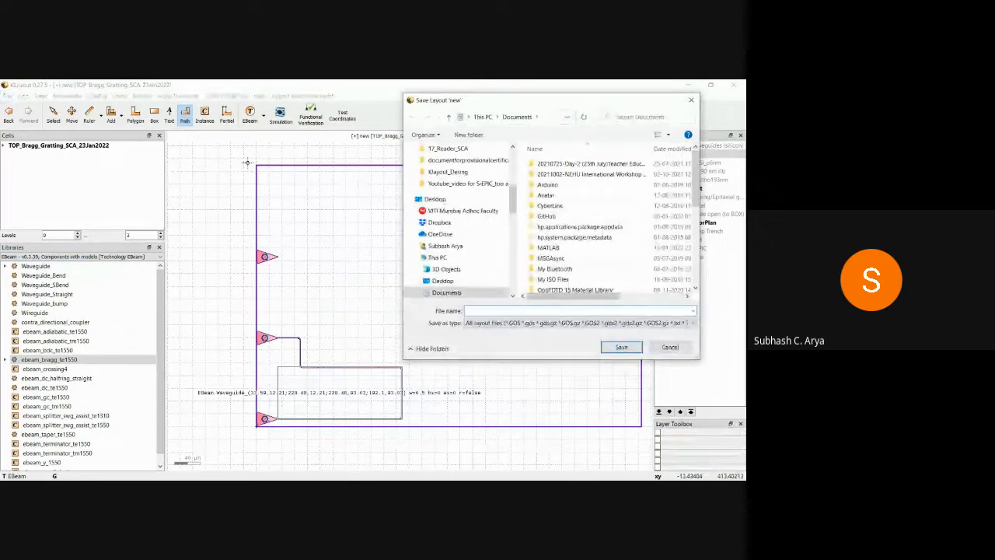
Create a folder named Bragg_Gratting_23Jan2022 inside the Klayout_Desing folder and open it as the save location.
left_click(264, 188)
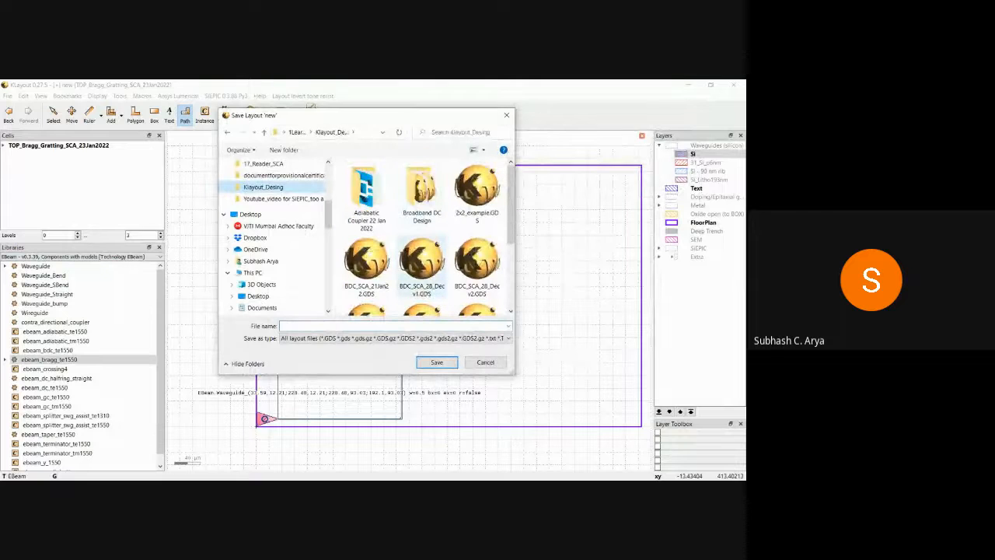
scroll(394, 310, "down", 1)
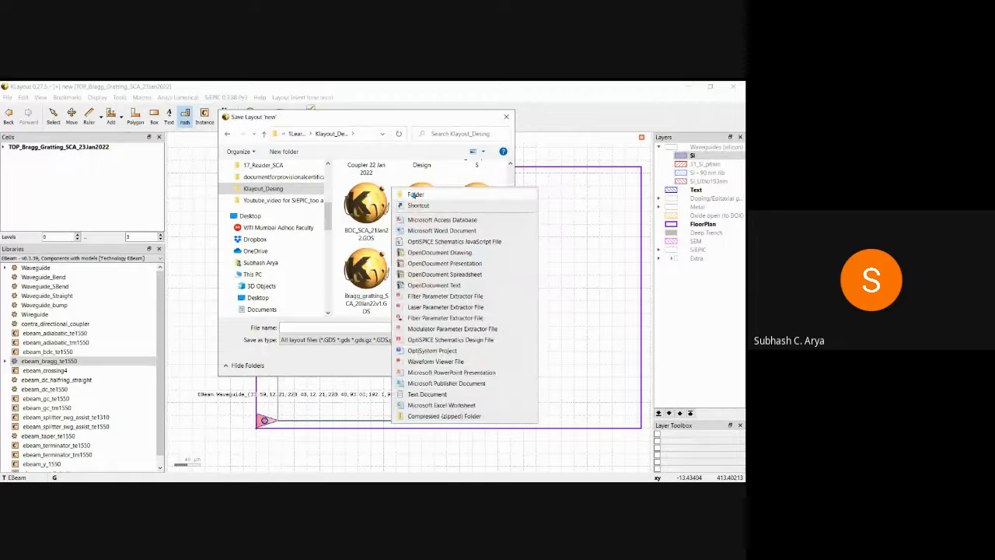
left_click(414, 194)
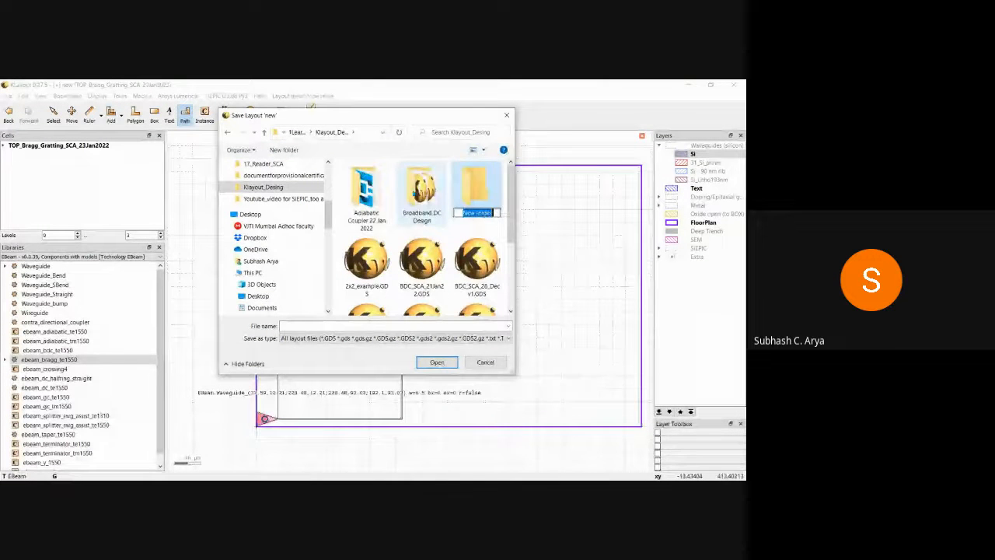
type("Bragg")
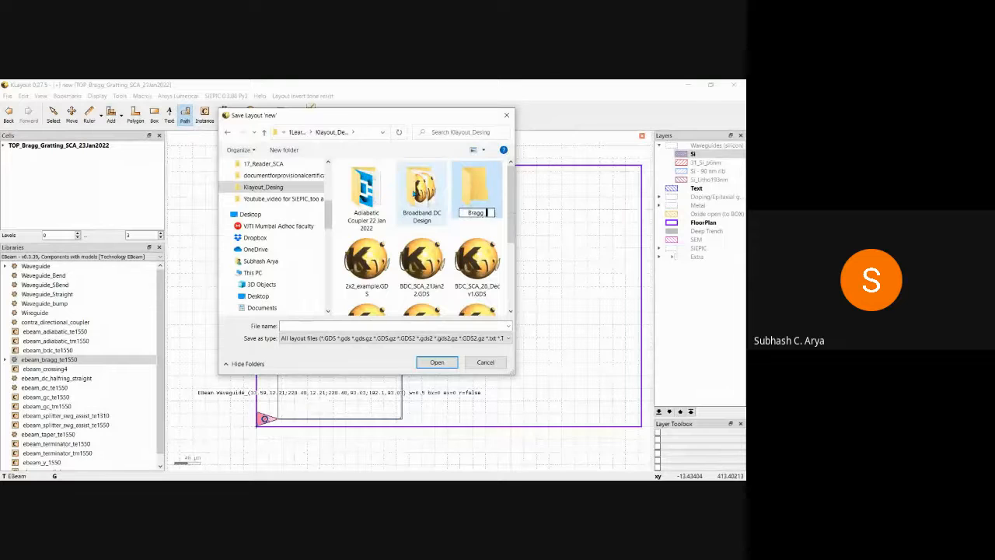
type("_Gratting_23Jan")
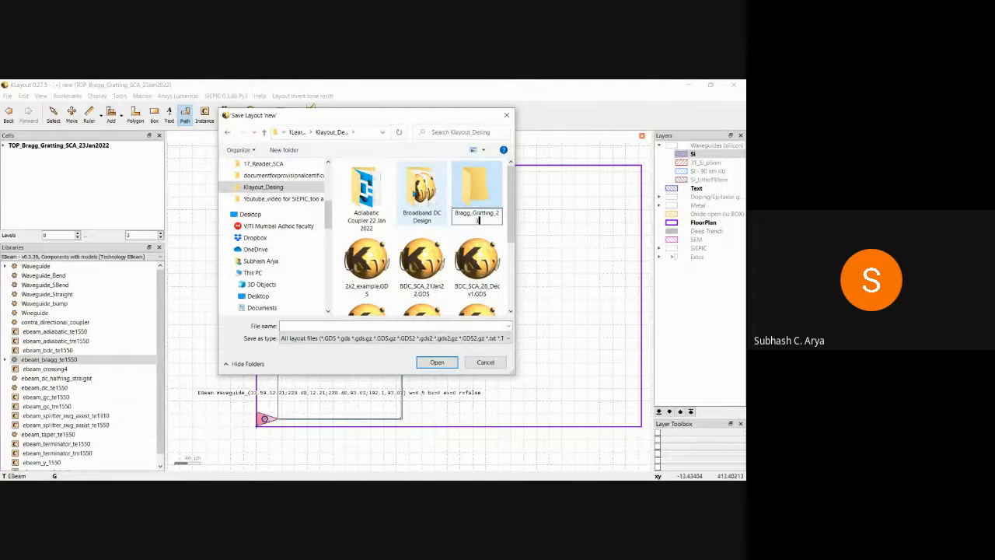
type("2022")
double_click(480, 185)
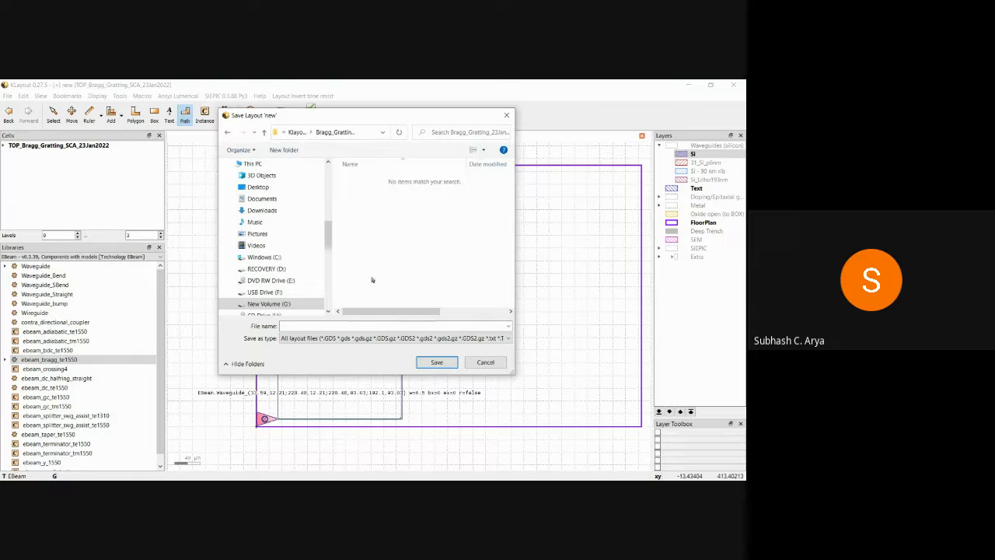
Save the layout as Bragg_Grating_23jan in GDS2 format, keeping the default save options.
left_click(337, 327)
type("Brag")
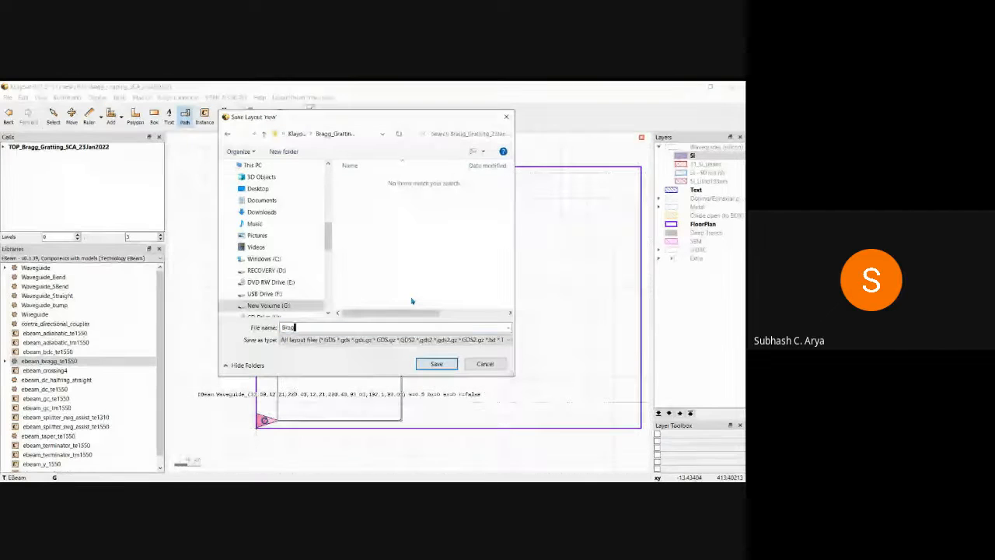
type("g_Grat")
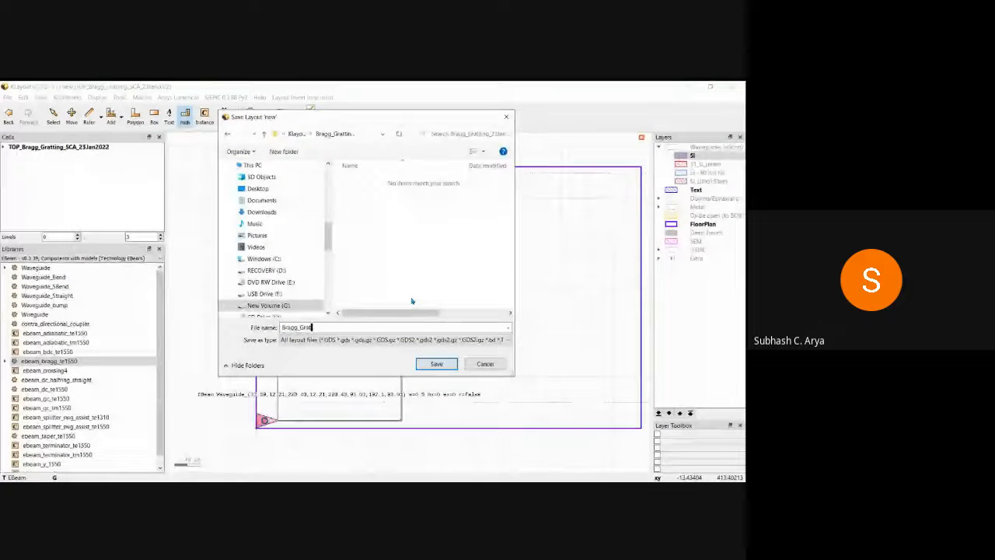
type("ing_")
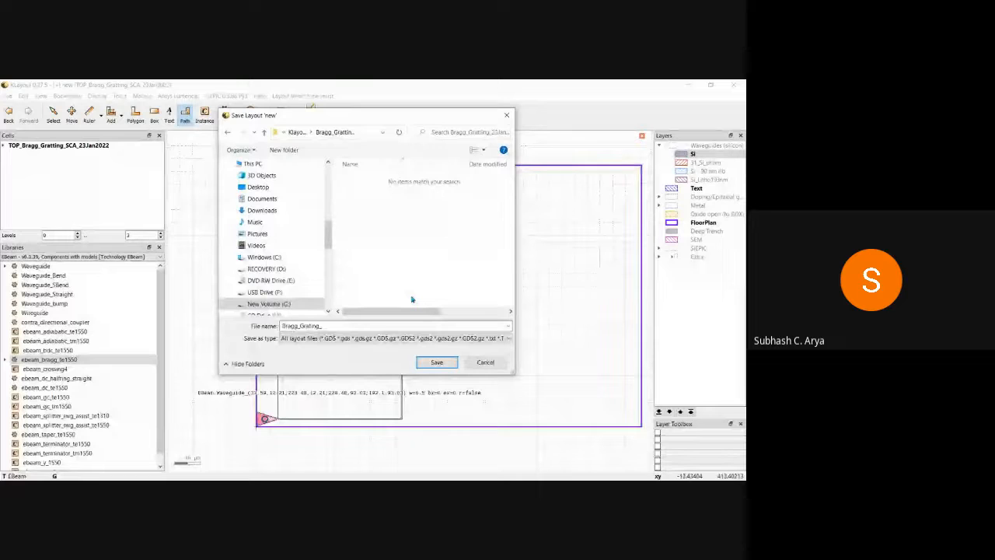
type("23Jan")
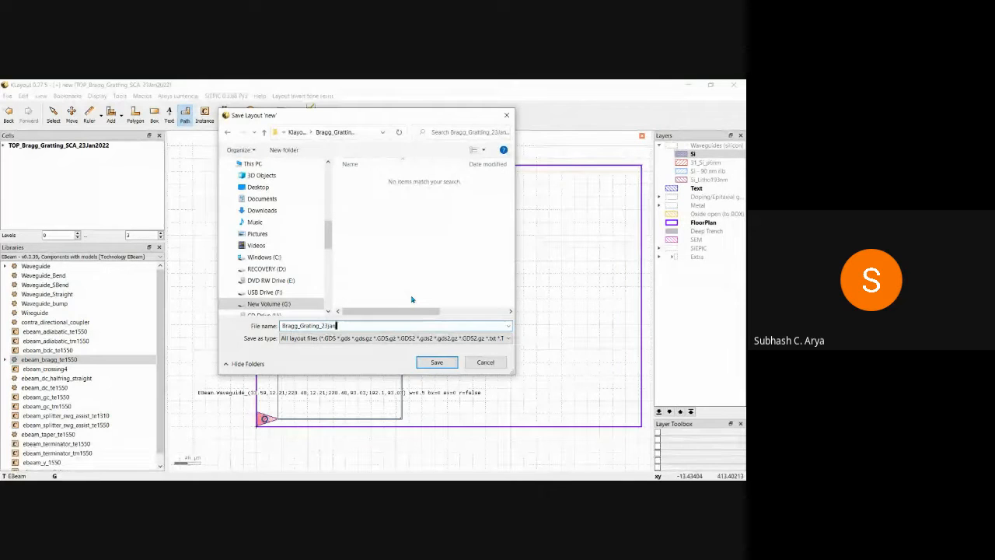
type("_")
left_click(435, 362)
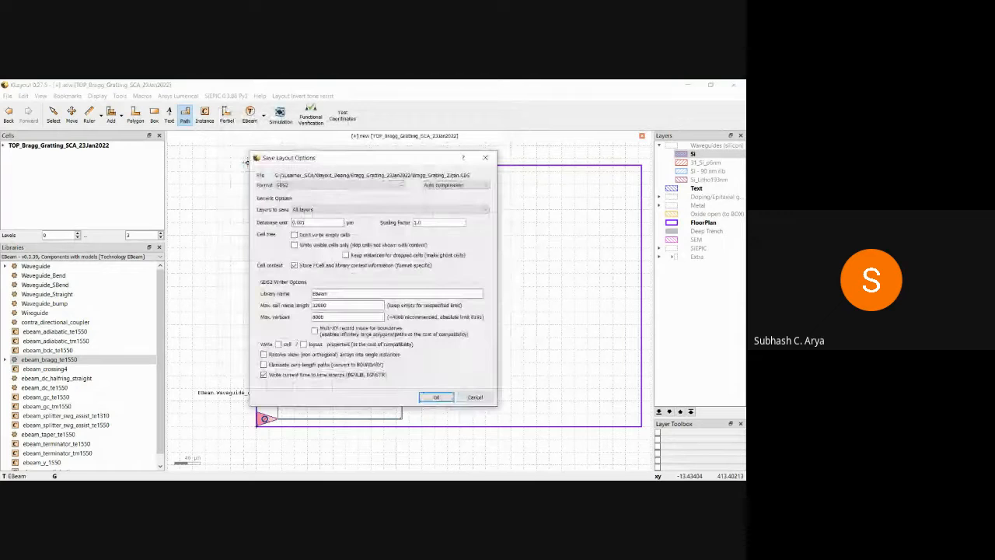
left_click(436, 396)
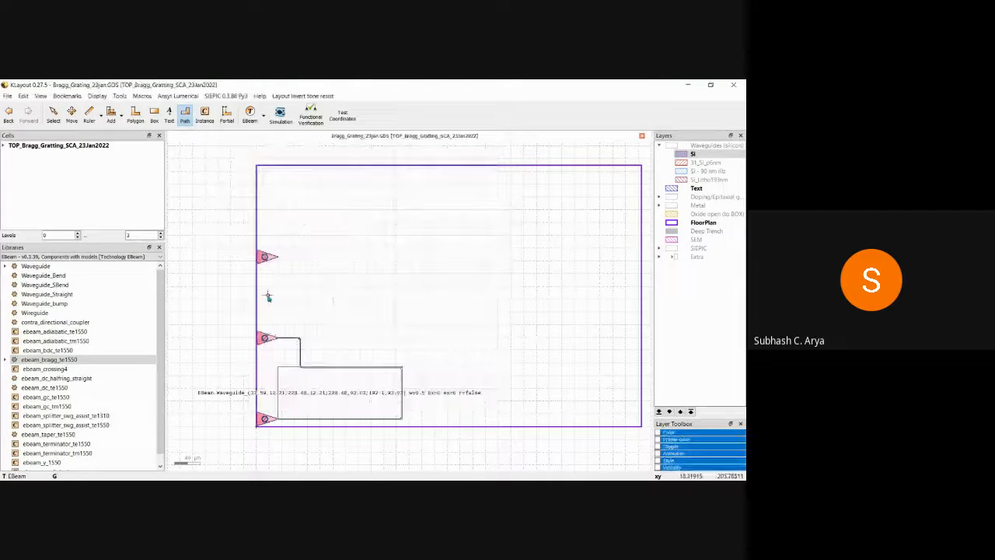
Try to select the topmost grating coupler separately from the rest of the coupler array.
scroll(267, 296, "down", 1)
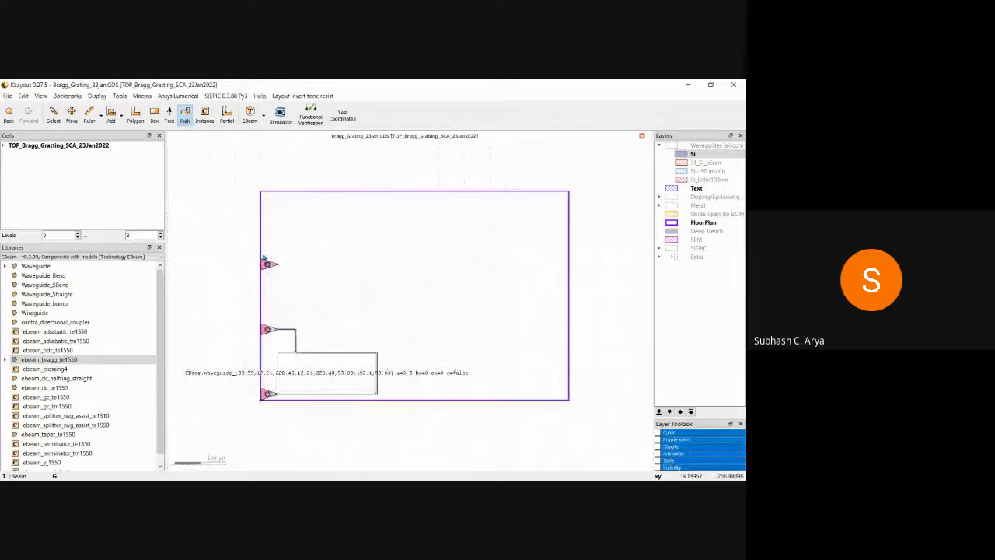
left_click(53, 114)
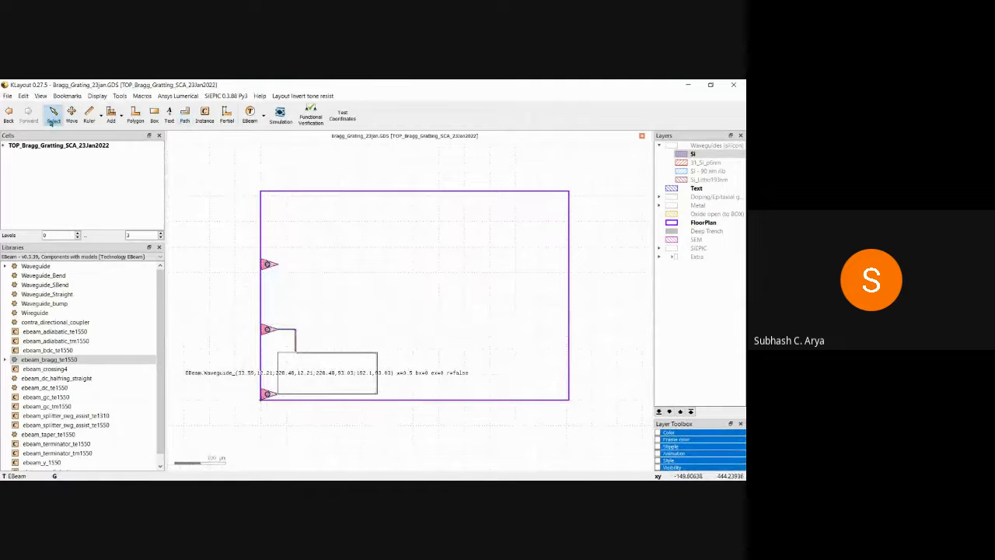
scroll(269, 267, "up", 3)
left_click(269, 267)
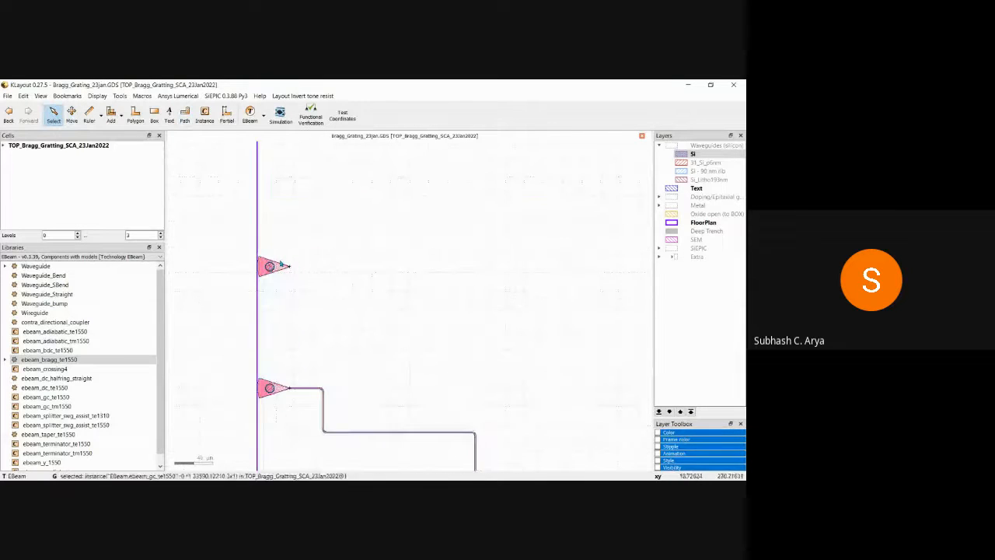
scroll(281, 271, "down", 1)
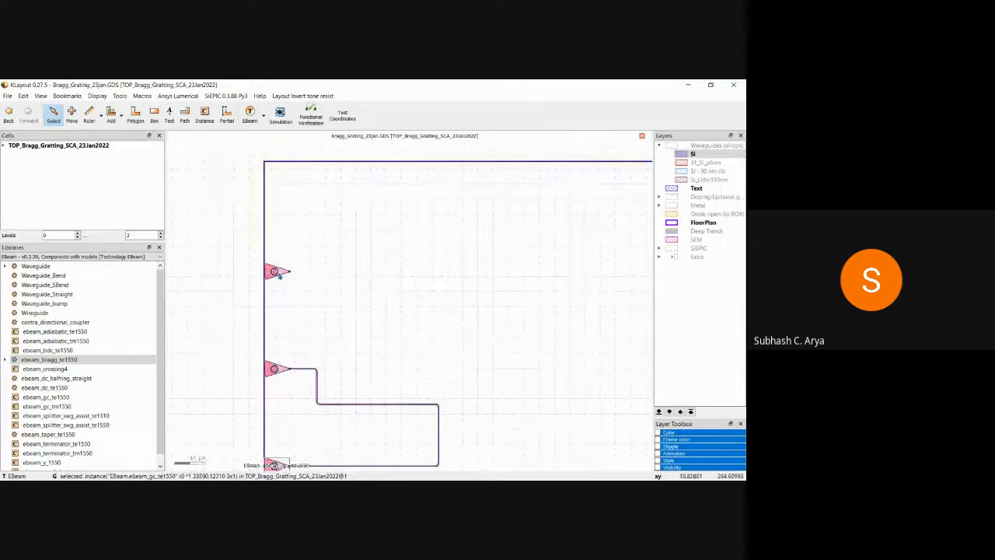
scroll(293, 299, "down", 1)
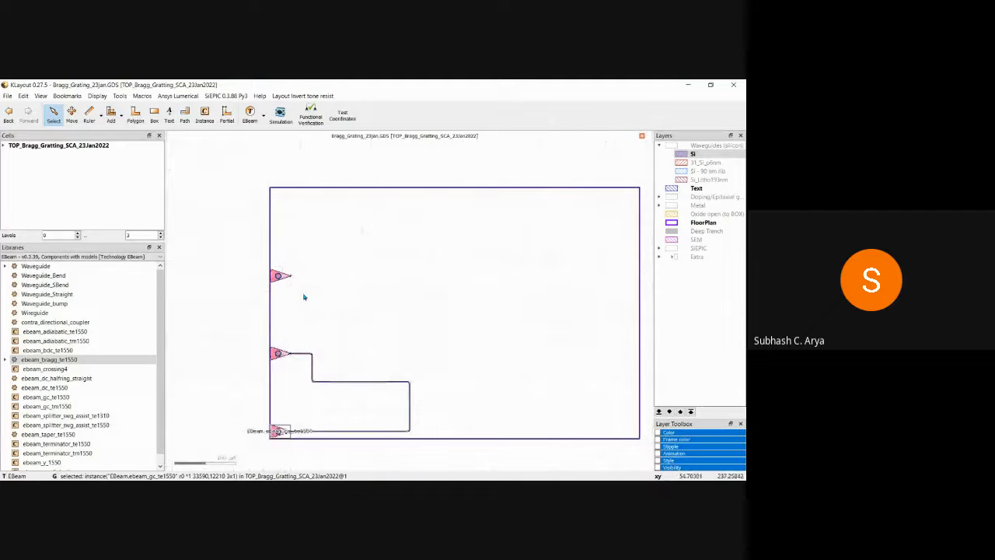
scroll(304, 297, "down", 2)
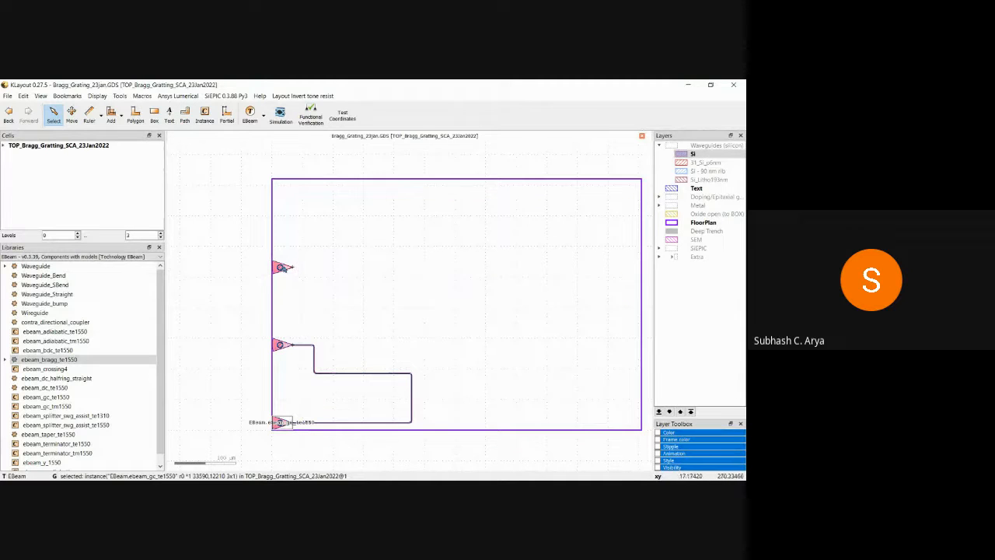
left_click(321, 286)
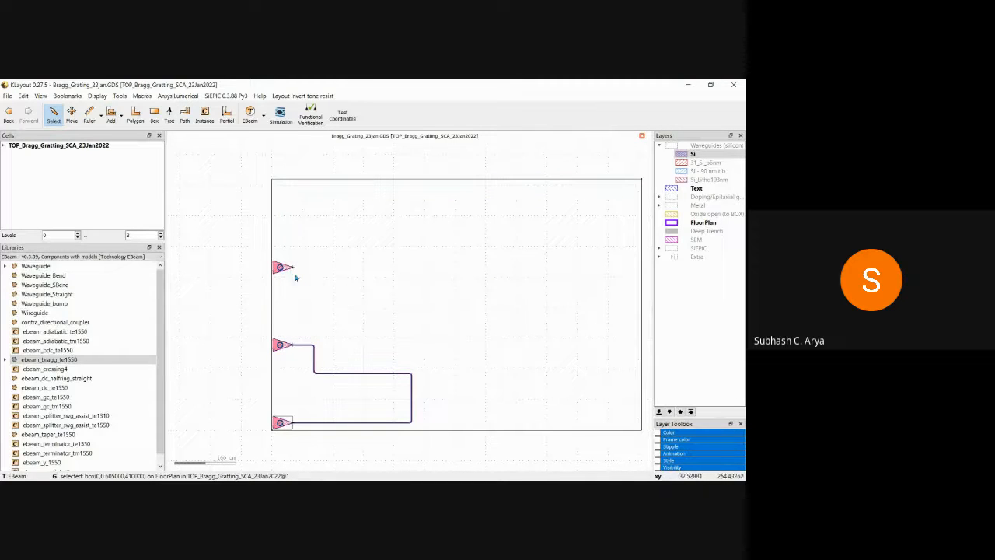
left_click(280, 267)
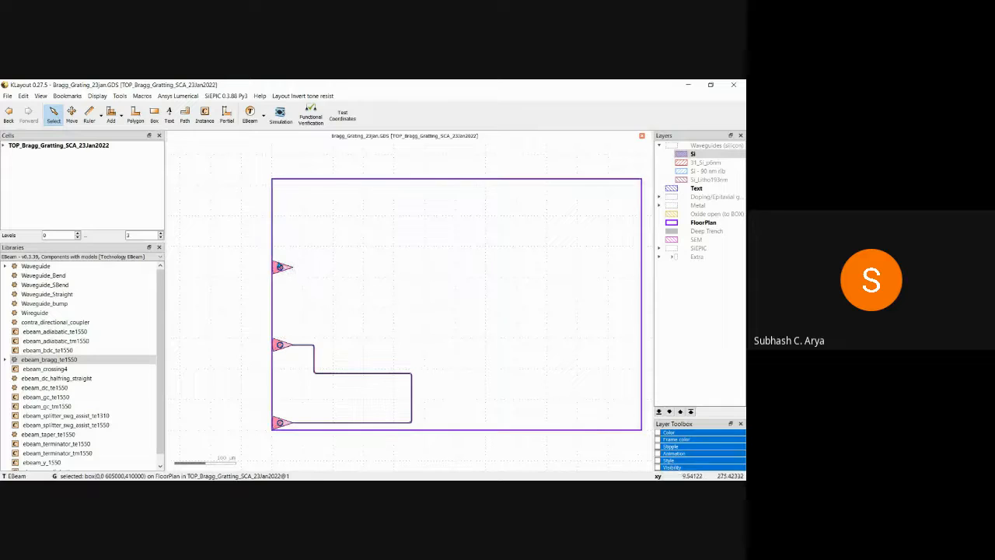
left_click(329, 286)
left_click(281, 267)
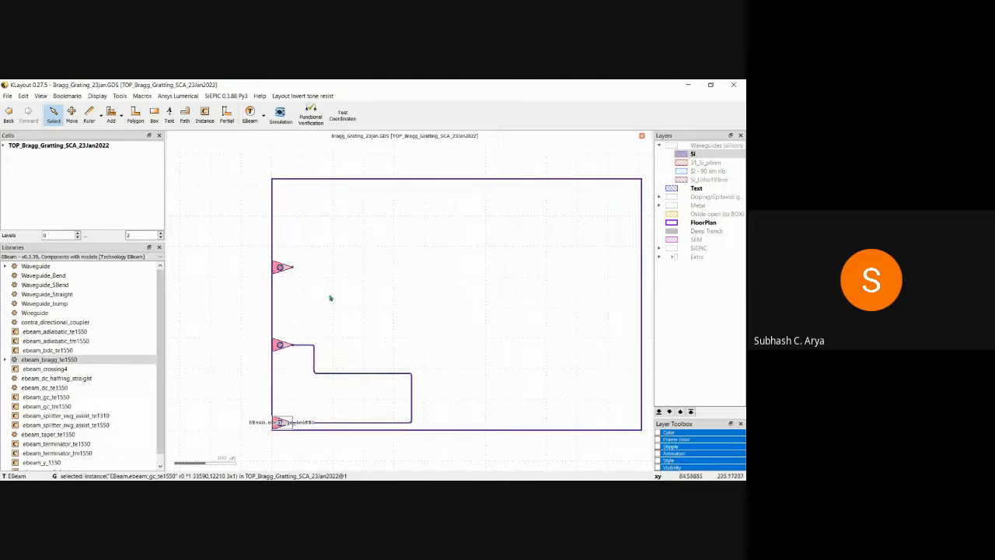
left_click(333, 297)
scroll(307, 300, "up", 1)
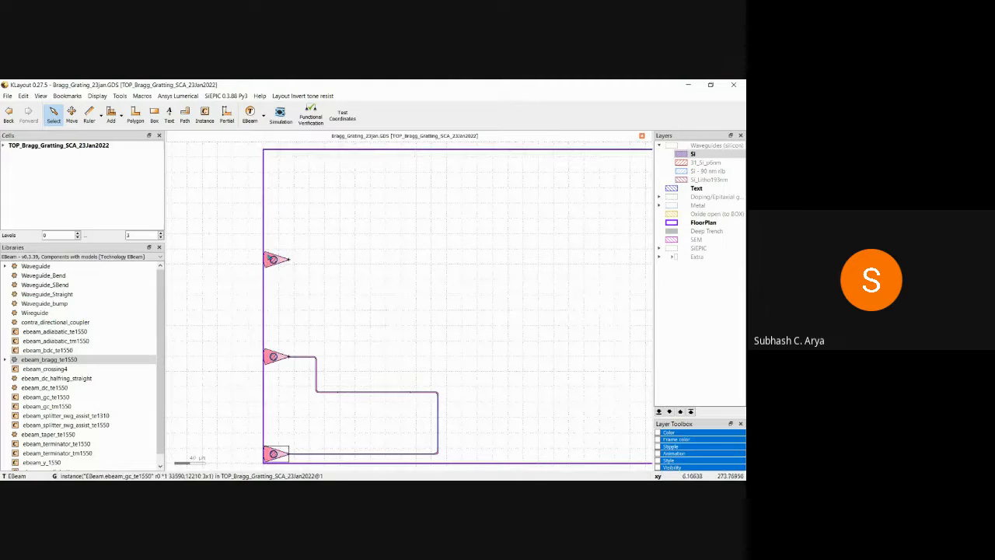
Place an ebeam_crossing4 component just to the right of the topmost grating coupler's tip.
left_click(75, 362)
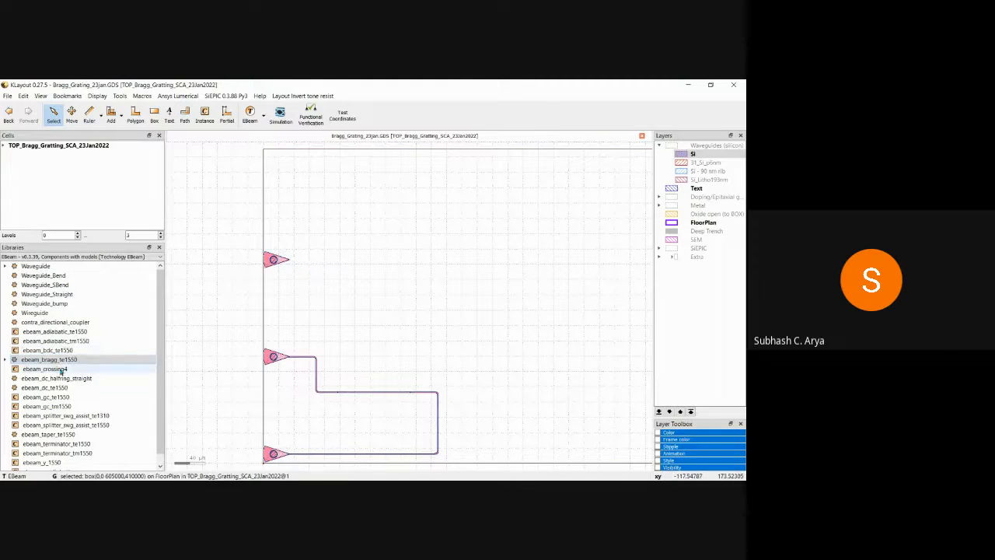
left_click(56, 369)
left_click_drag(56, 370, 312, 262)
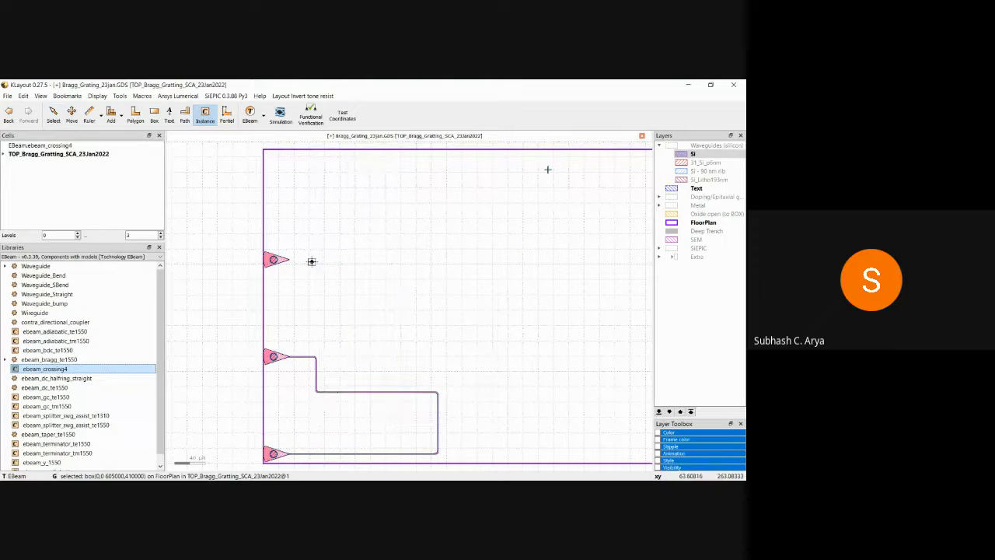
scroll(300, 261, "up", 2)
scroll(294, 260, "up", 3)
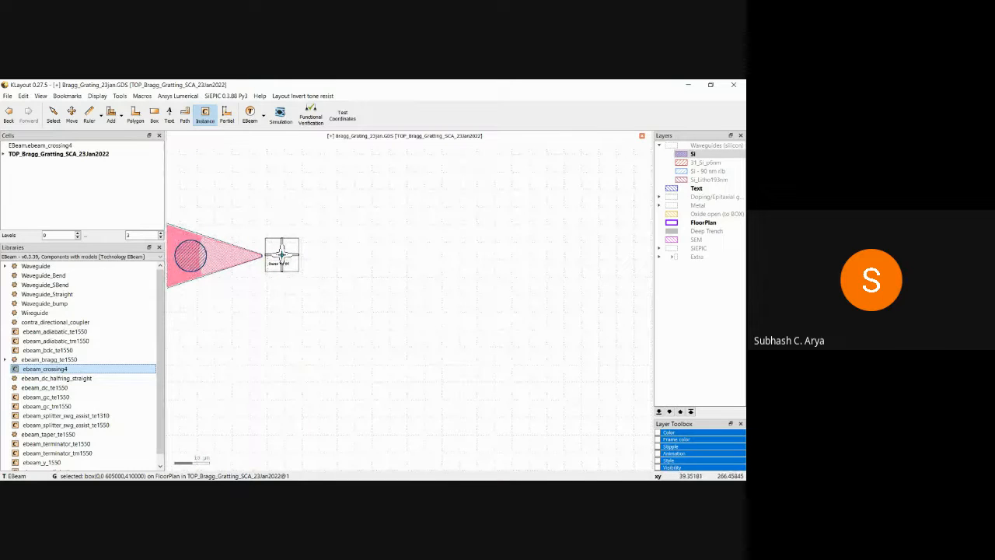
left_click(282, 254)
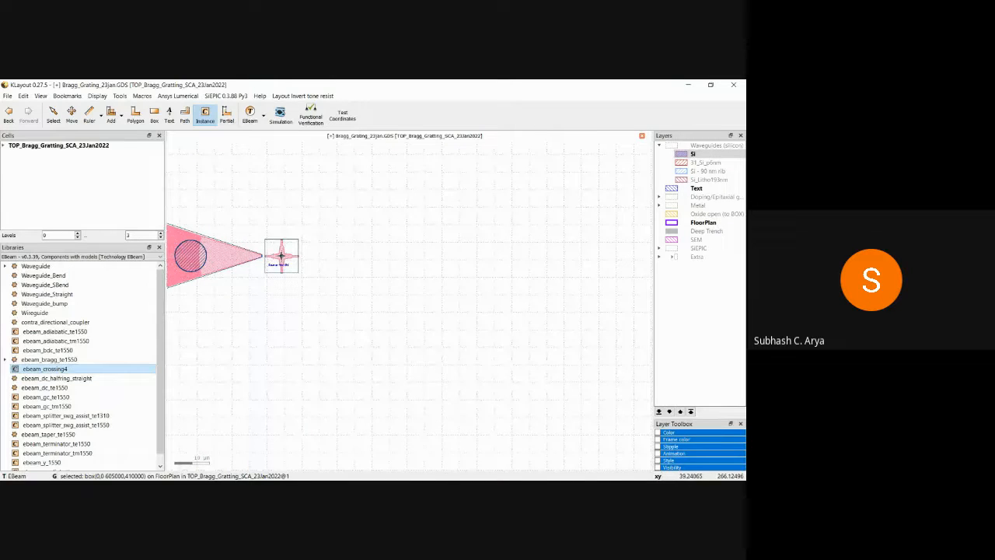
key("Escape")
Snap the crossing onto the topmost grating coupler's pin, resolving the coupler array into individual instances.
left_click(283, 255)
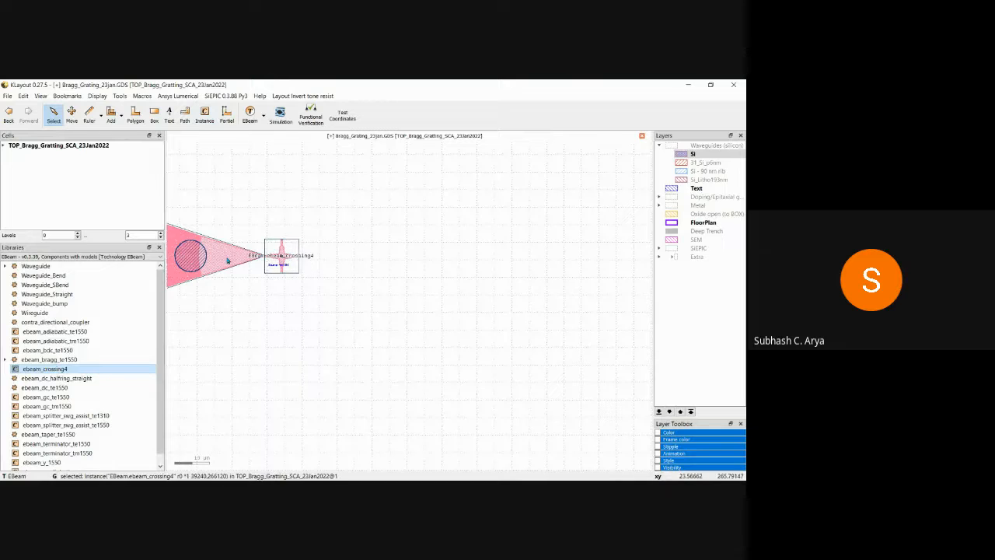
key("shift+o")
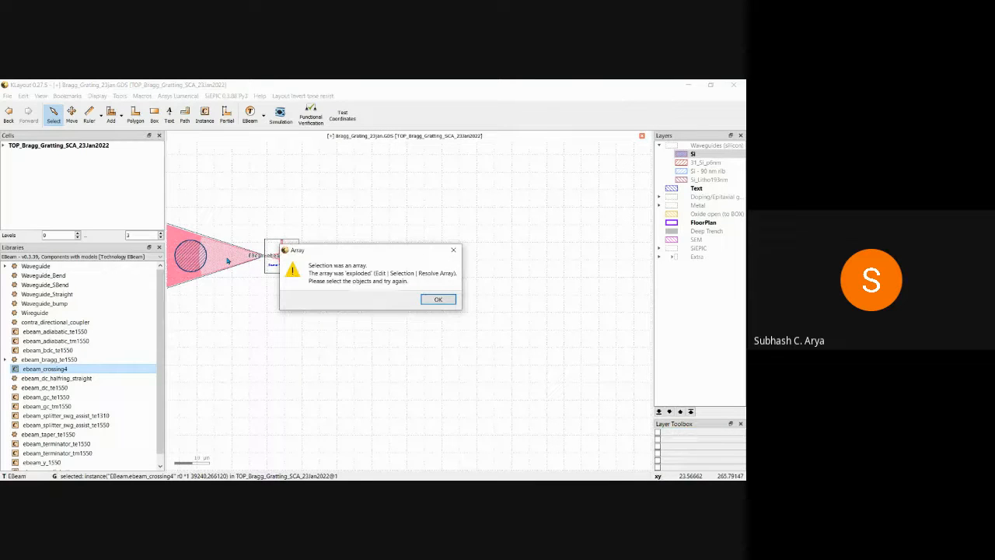
left_click(437, 299)
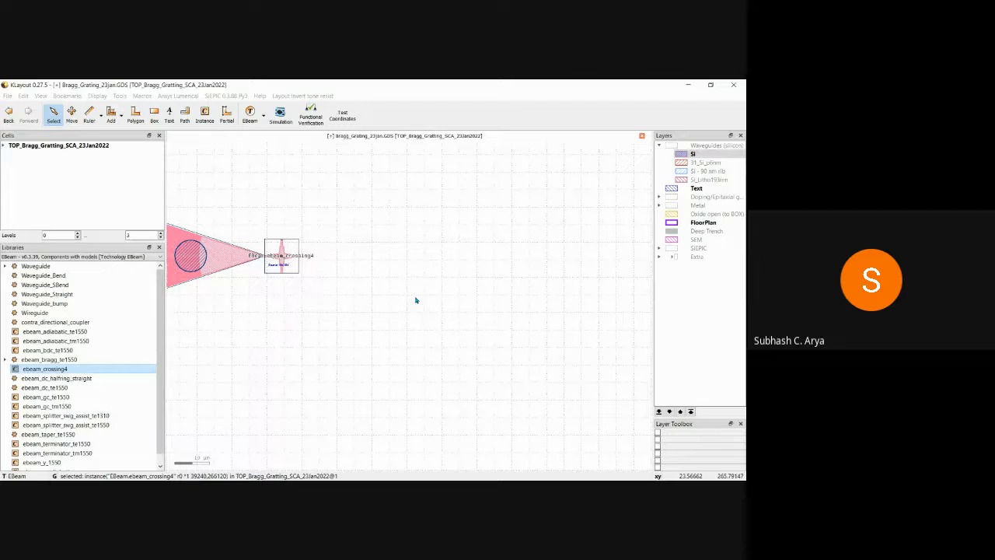
left_click(282, 259)
left_click(282, 261)
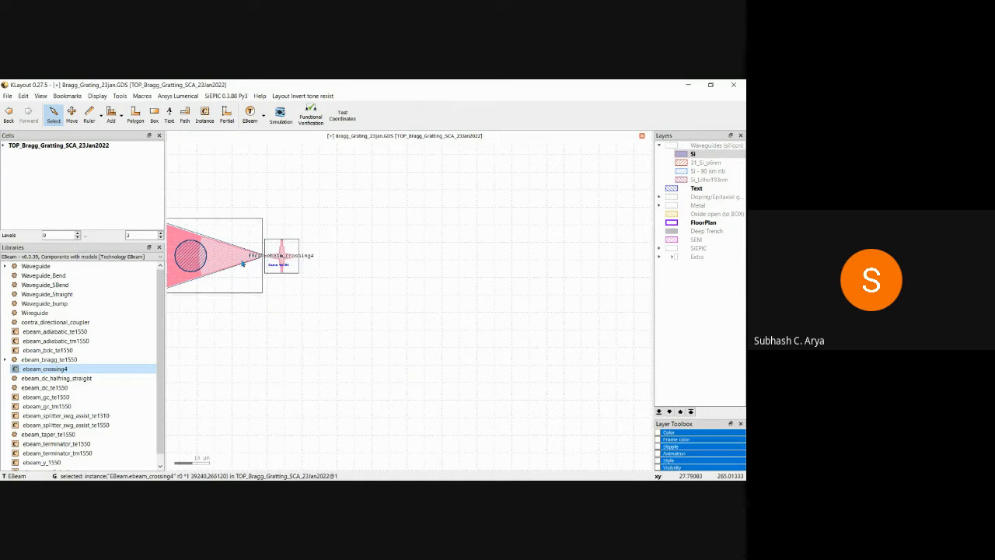
key("shift+o")
left_click(284, 296)
Delete the ebeam_crossing4 component and select only the topmost grating coupler.
left_click(276, 258)
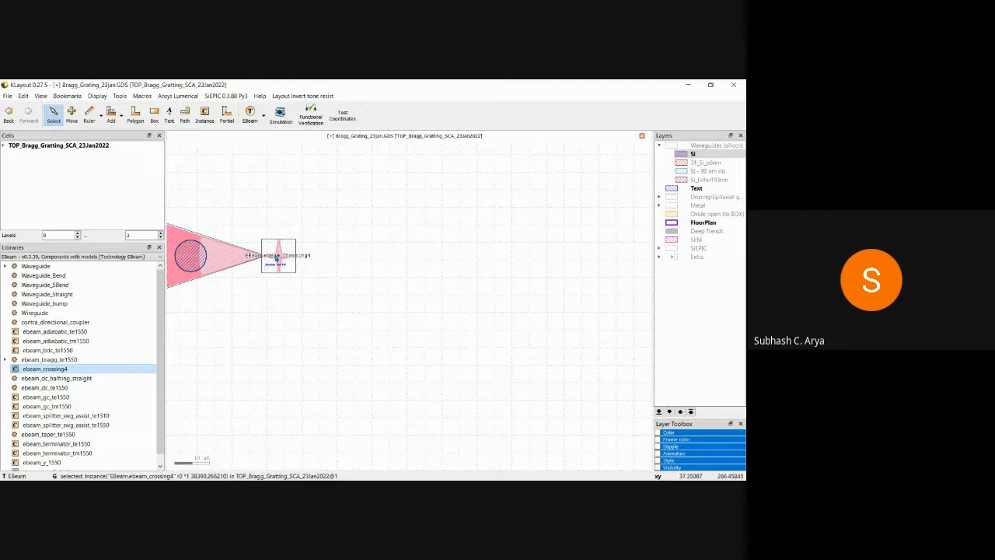
scroll(275, 291, "down", 4)
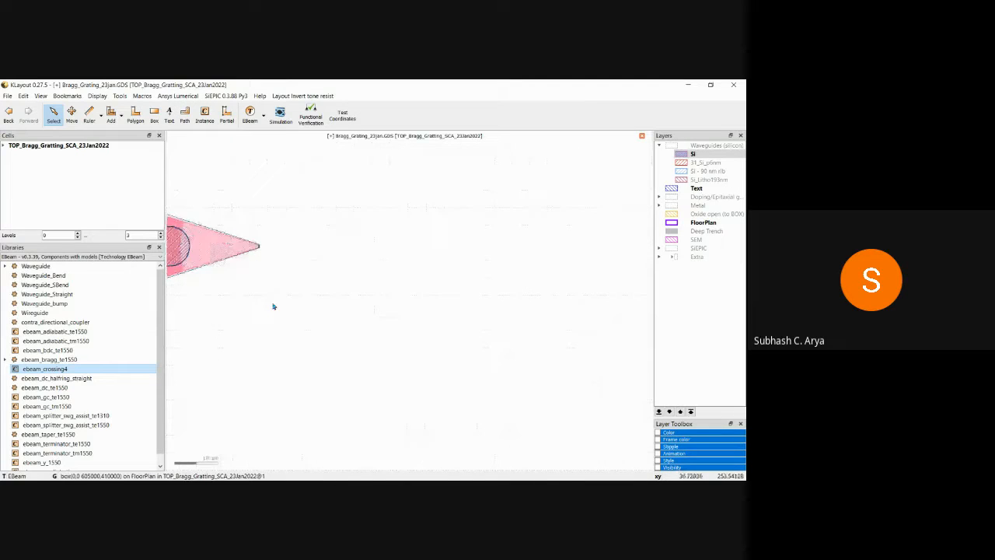
scroll(272, 319, "down", 3)
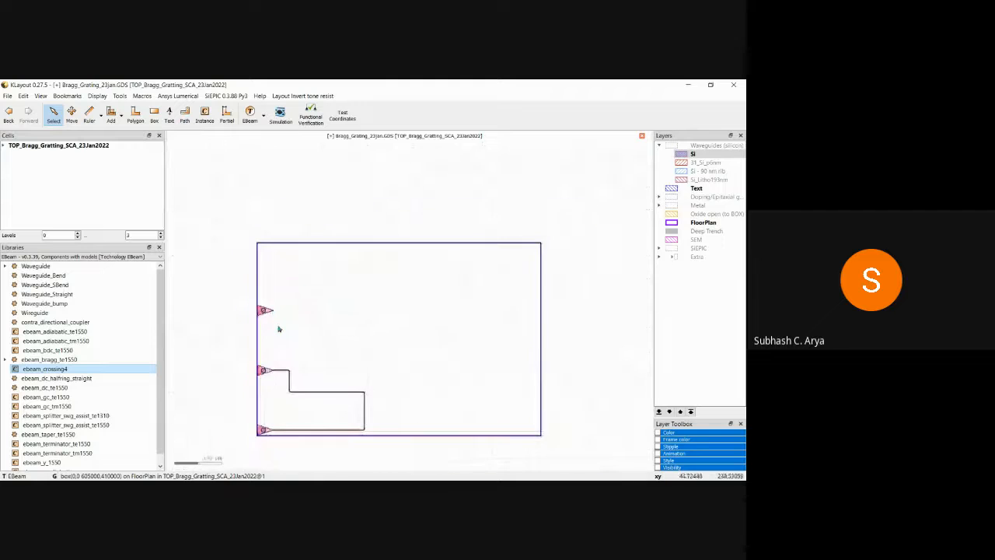
left_click(271, 311)
scroll(271, 311, "up", 4)
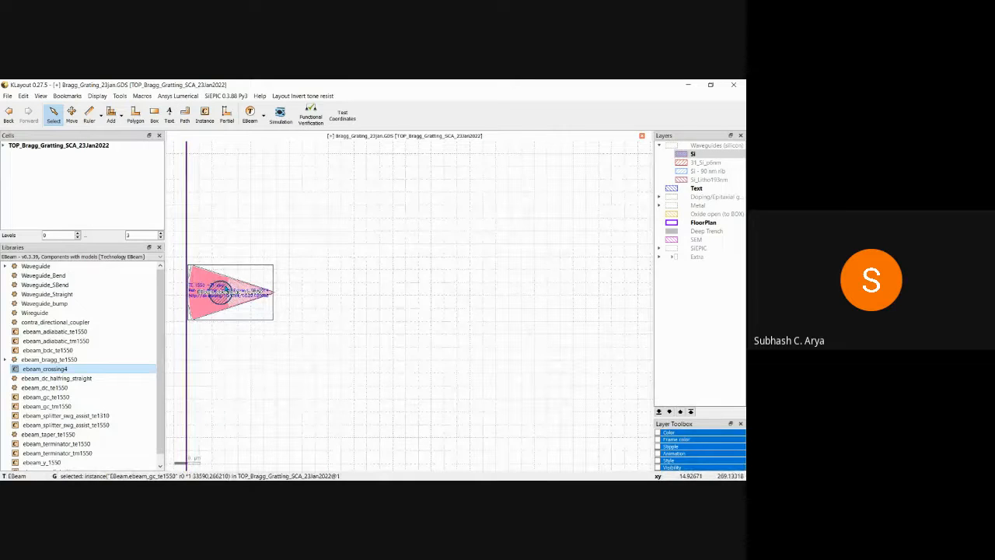
scroll(290, 306, "down", 4)
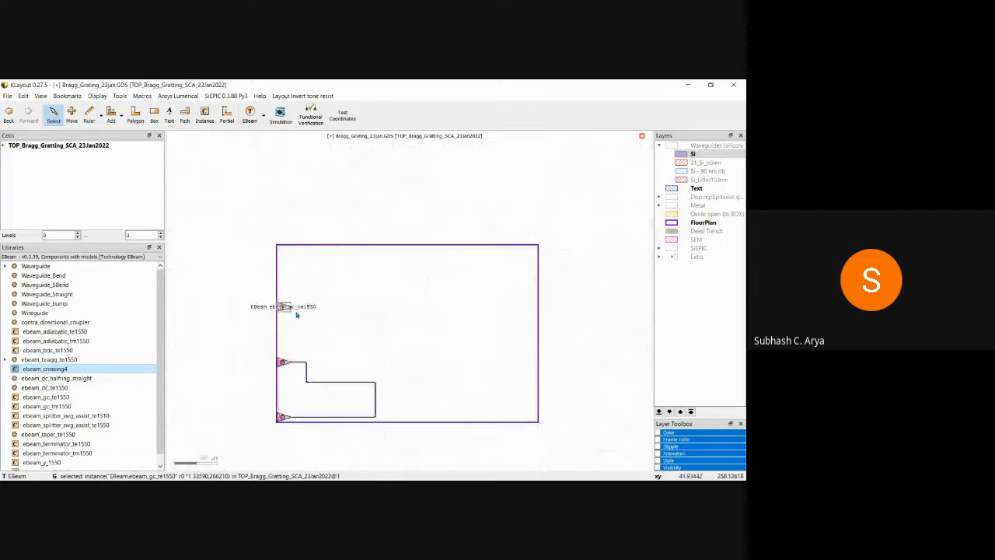
Delete the selected topmost grating coupler and save the layout.
key("Delete")
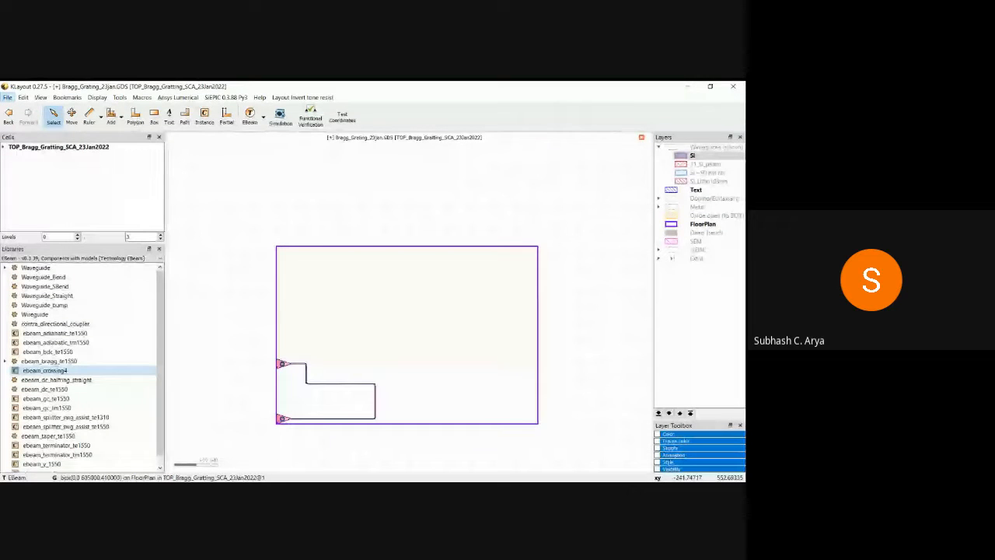
key("ctrl+s")
Locate the Bragg grating section along the horizontal waveguide and select the ebeam_bragg_te1550 instance.
scroll(289, 311, "up", 5)
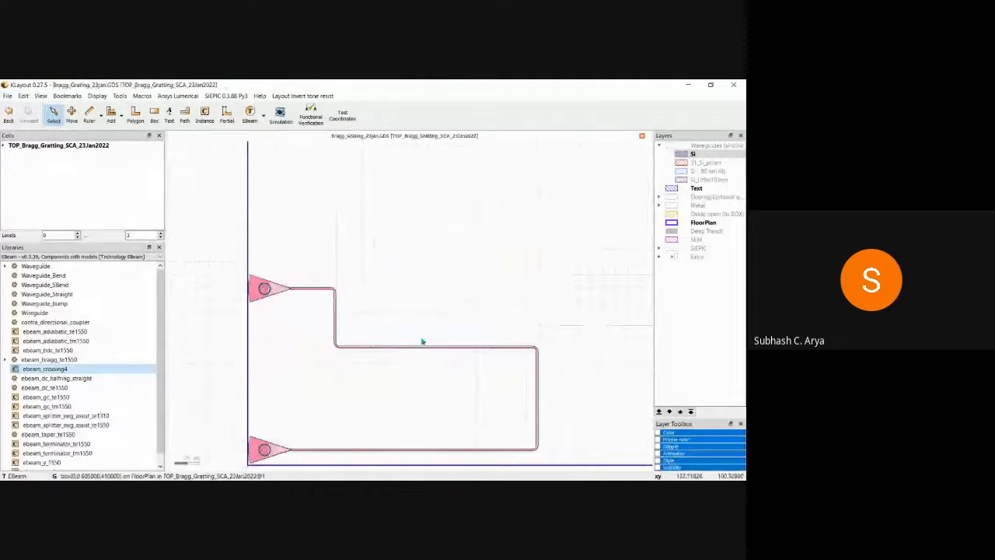
scroll(397, 356, "up", 2)
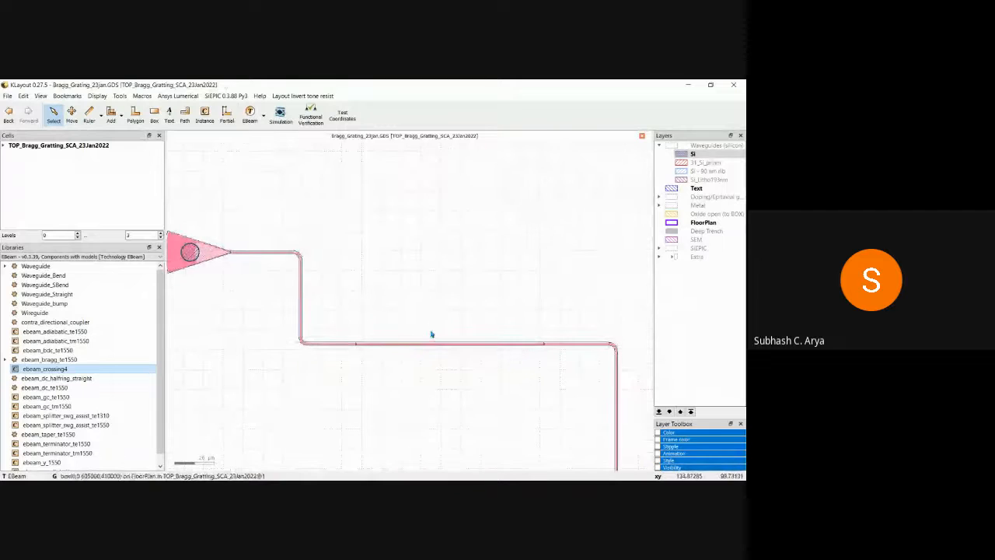
scroll(431, 333, "up", 4)
scroll(402, 360, "down", 3)
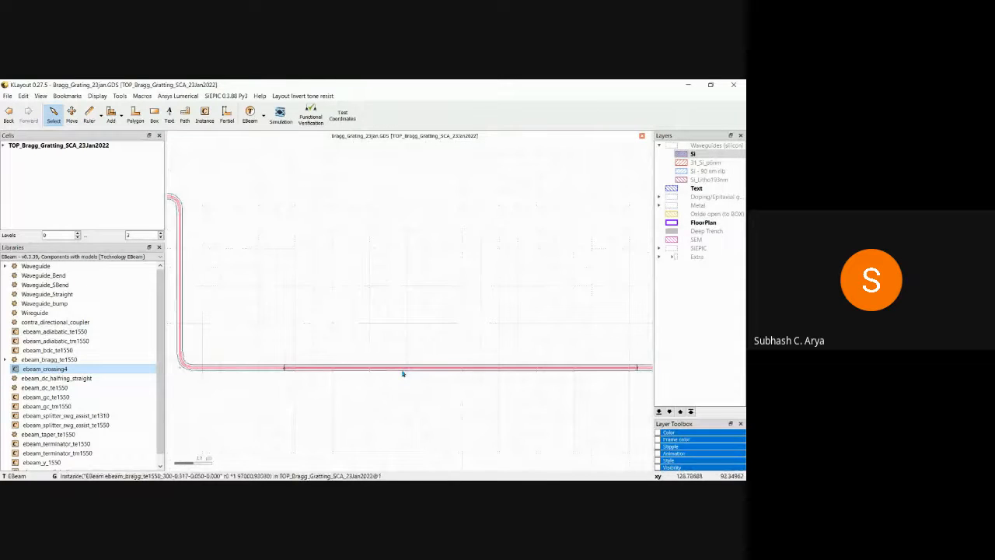
scroll(402, 374, "up", 2)
left_click(404, 369)
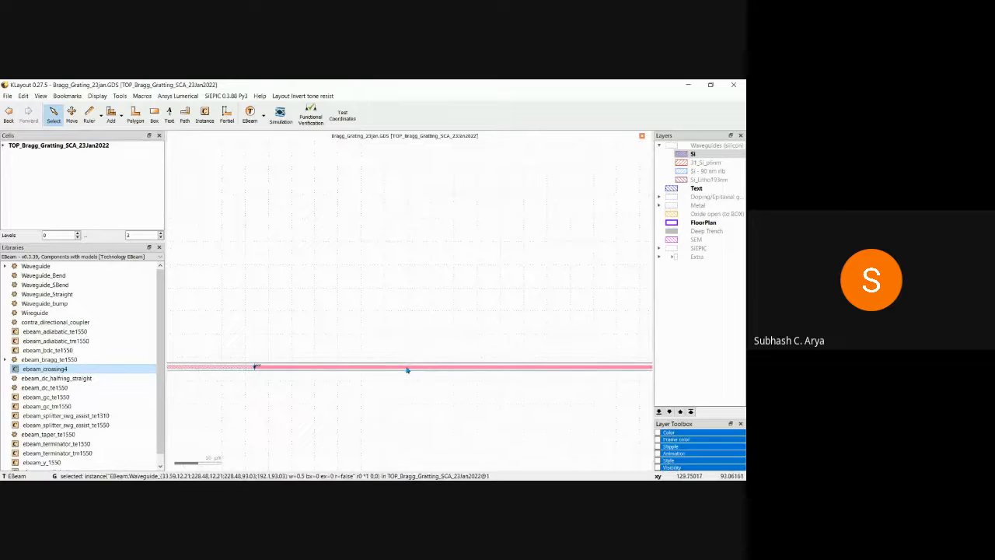
scroll(473, 382, "down", 2)
scroll(485, 377, "up", 5)
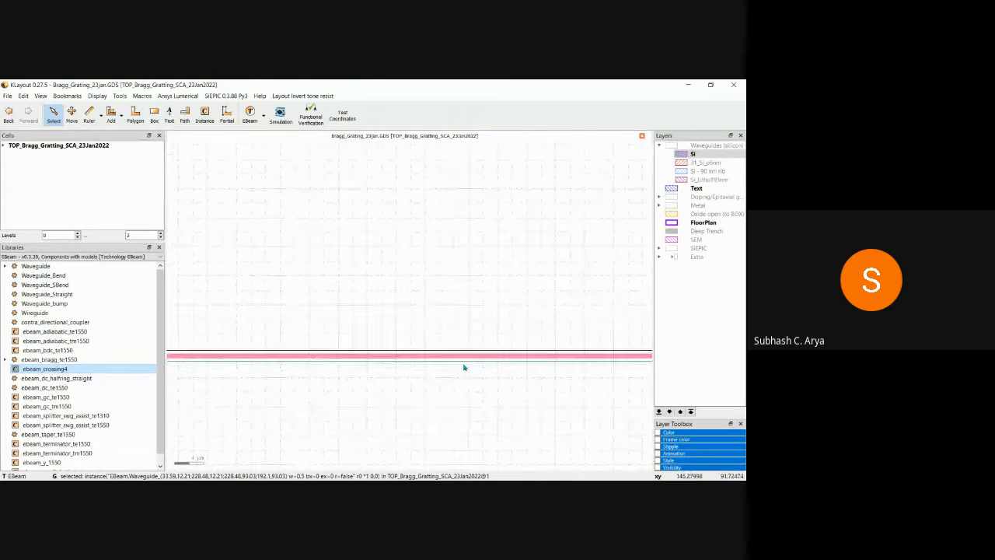
scroll(436, 360, "up", 2)
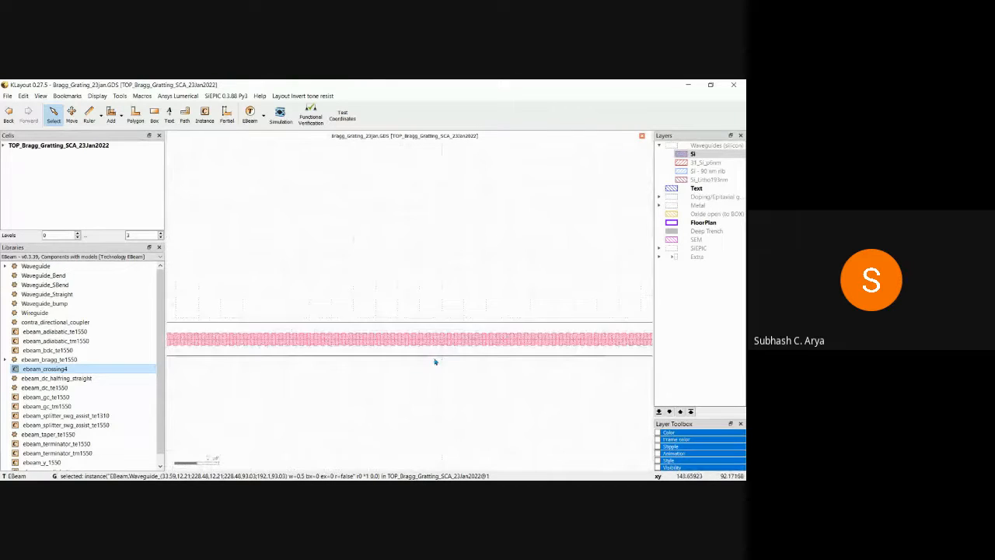
left_click(396, 343)
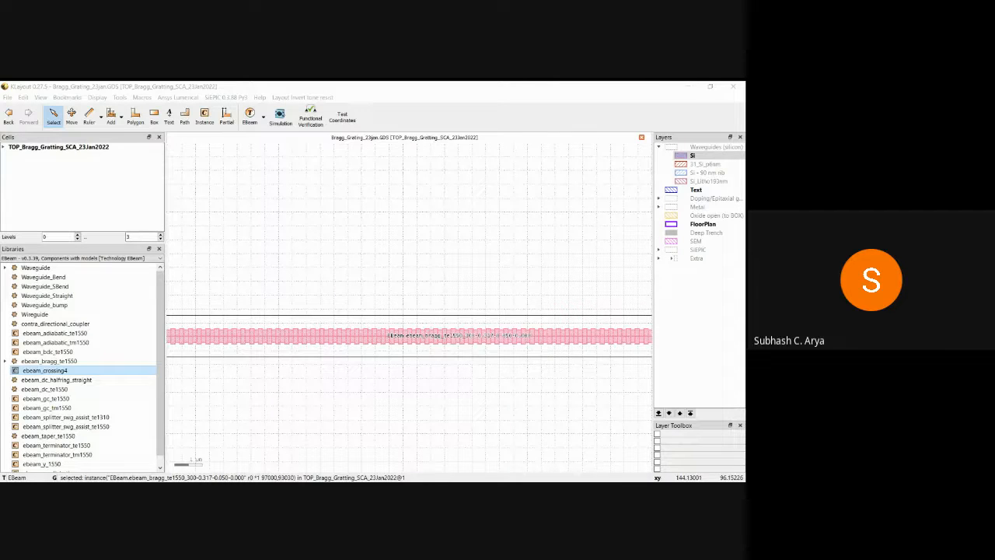
Examine the Bragg grating's full extent within the waveguide and the individual corrugation teeth up close.
left_click(695, 96)
scroll(246, 360, "down", 1)
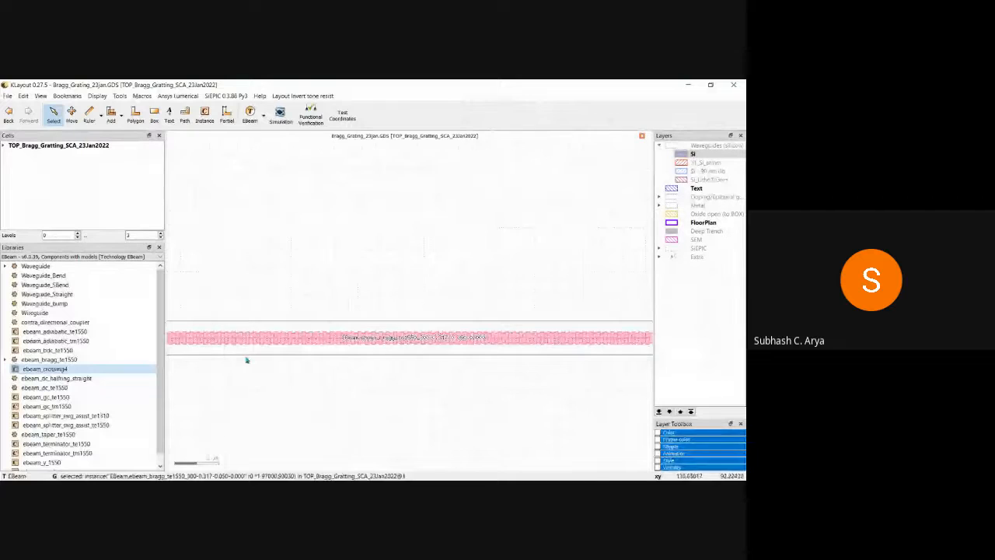
scroll(247, 358, "down", 1)
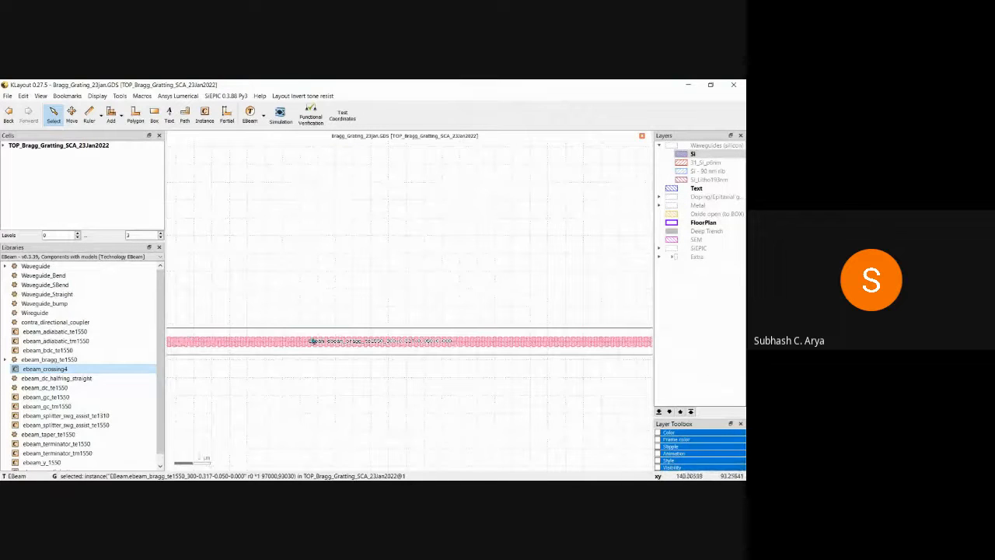
scroll(562, 342, "down", 1)
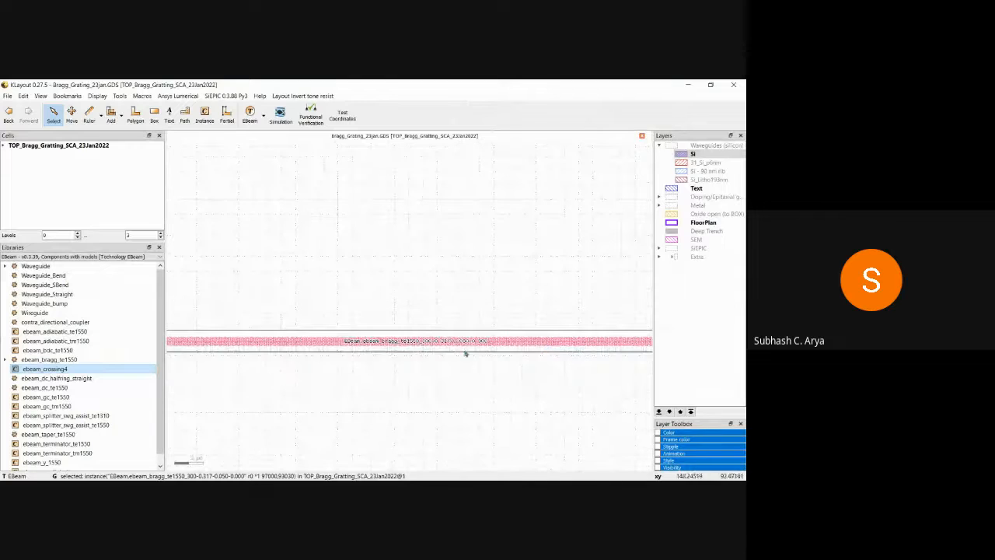
scroll(404, 363, "down", 1)
scroll(402, 364, "down", 1)
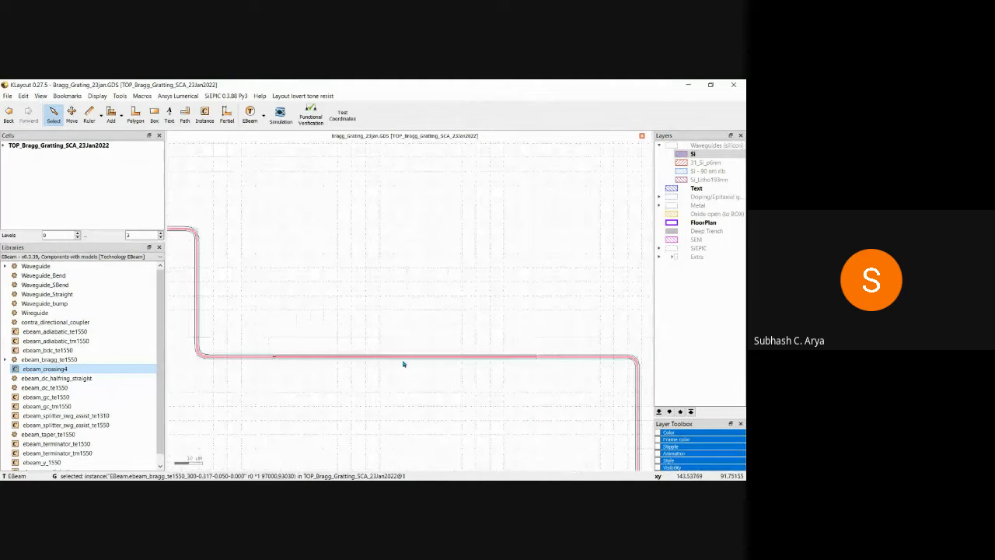
scroll(403, 364, "up", 4)
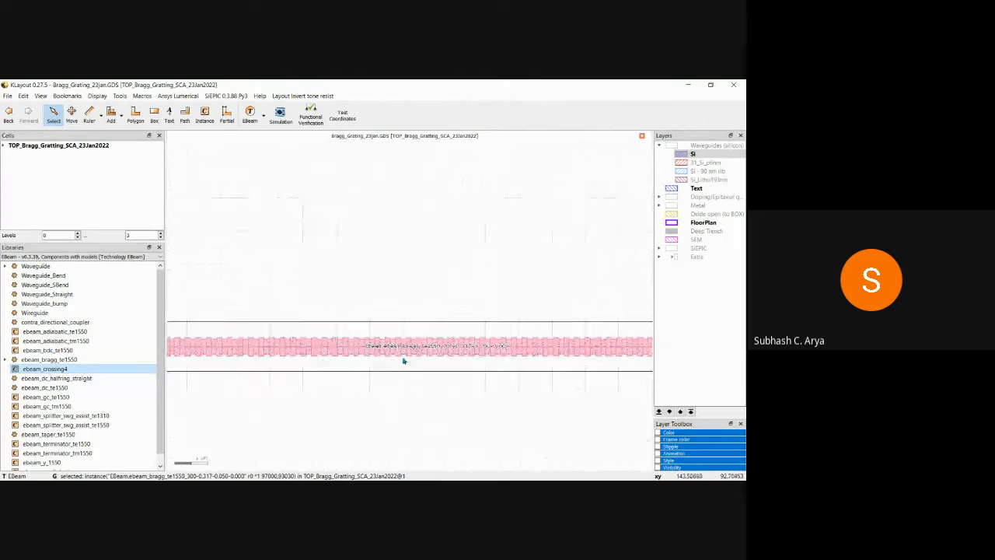
scroll(374, 345, "up", 4)
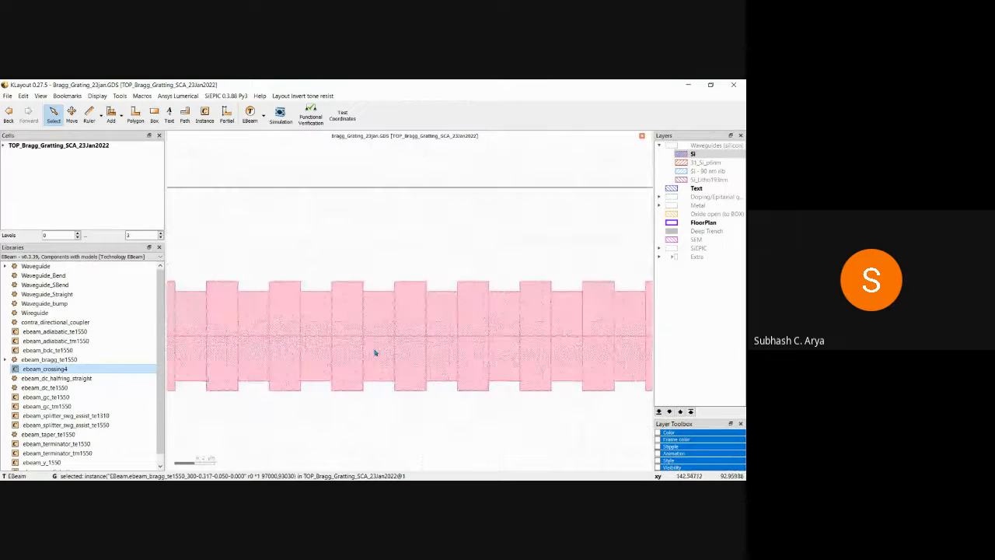
left_click(384, 324)
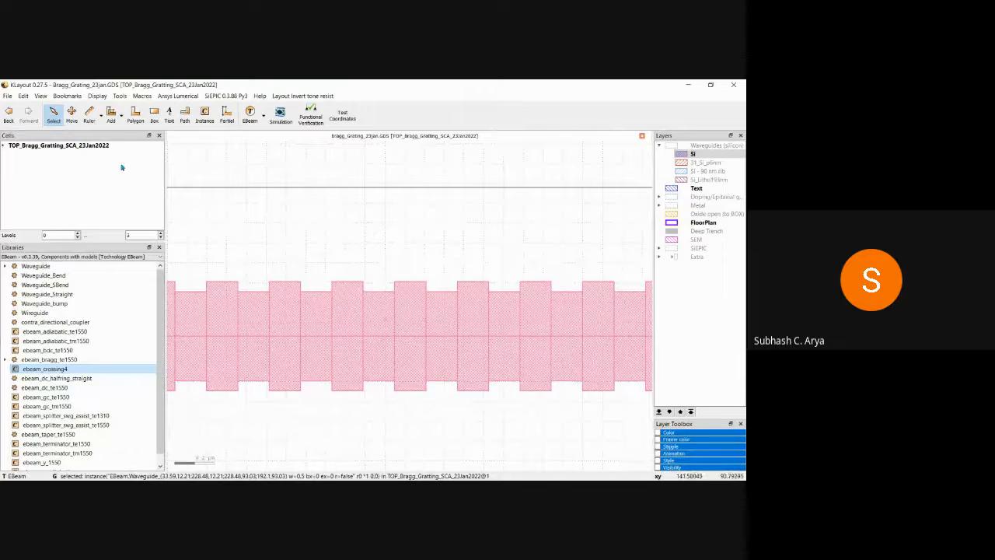
Measure the corrugation depth at the corner of one grating tooth with the Ruler.
left_click(90, 116)
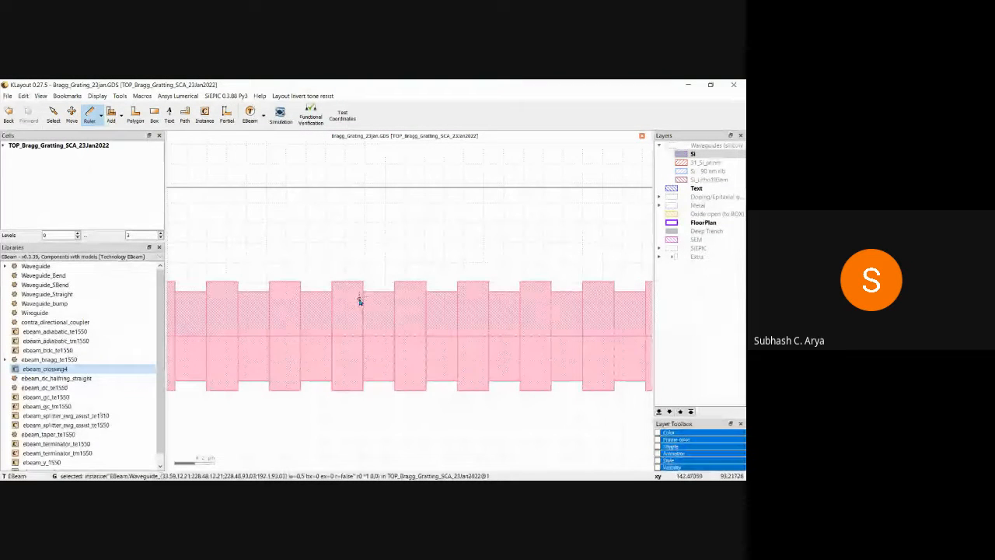
left_click(362, 335)
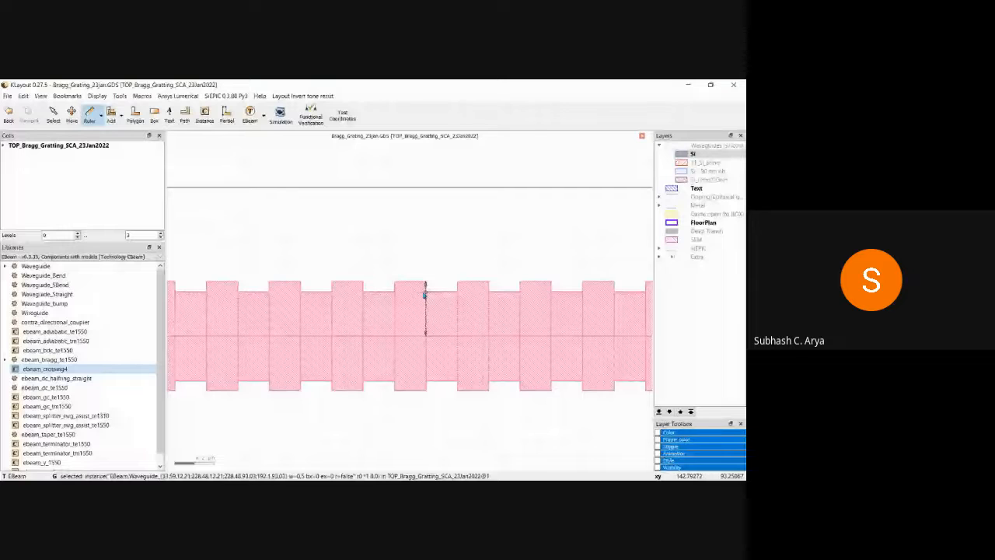
left_click(362, 281)
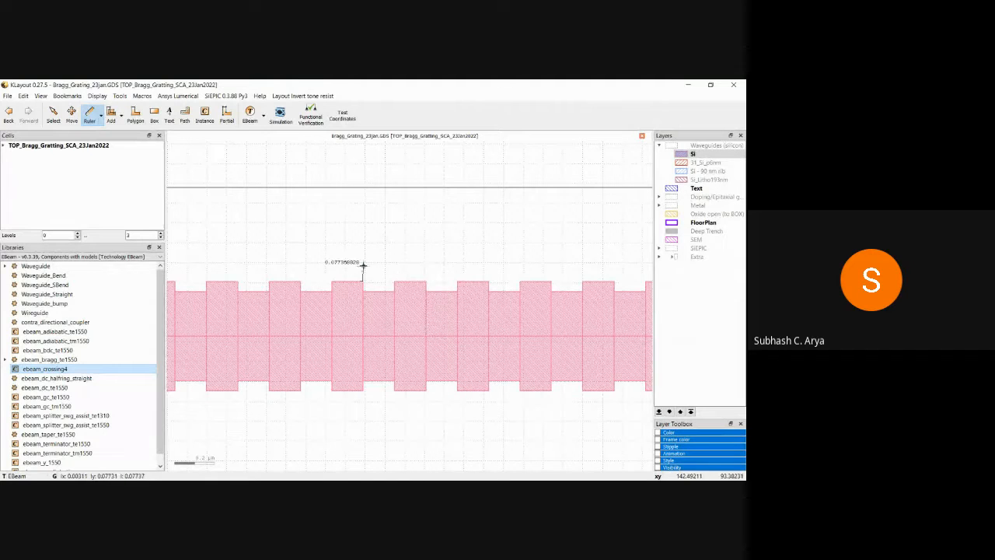
key("Escape")
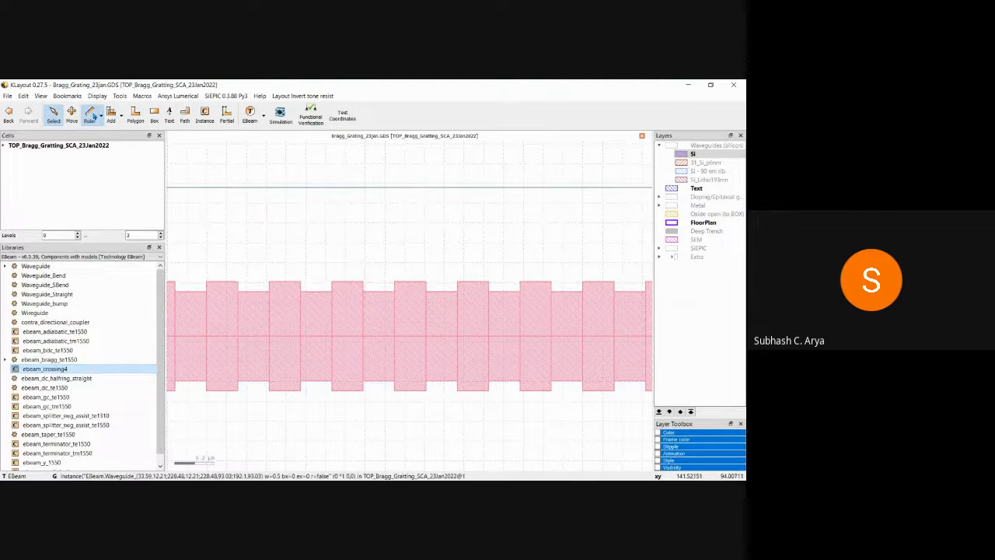
left_click(391, 286)
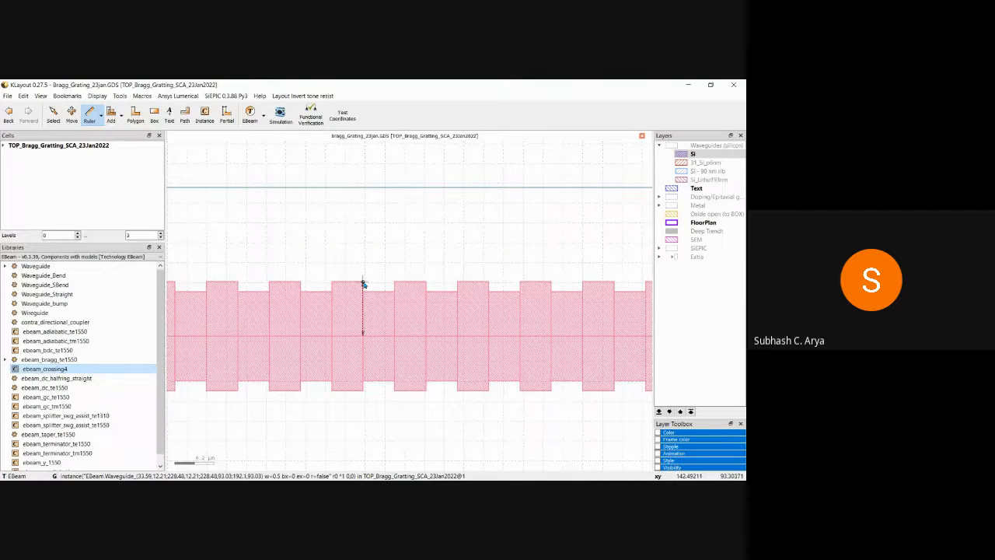
left_click(363, 287)
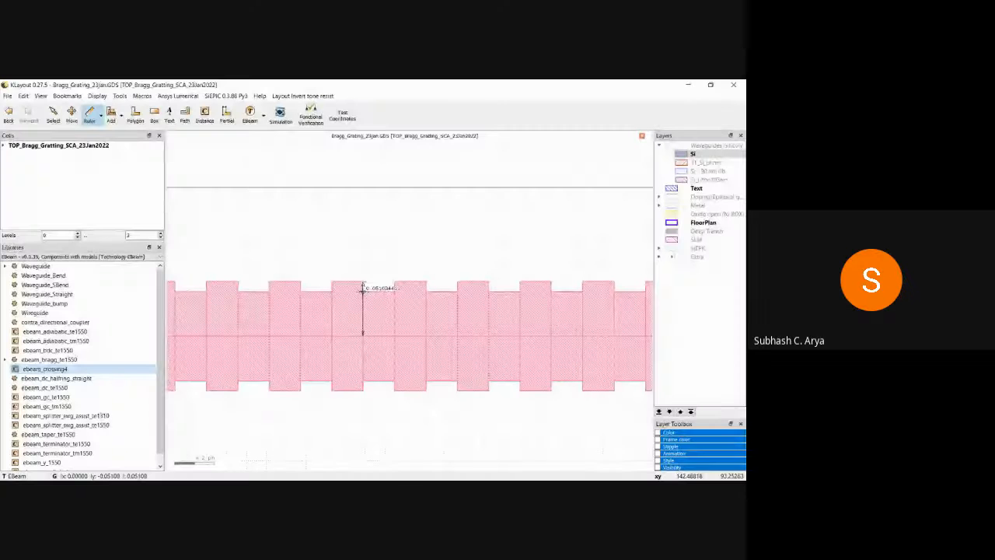
key("Escape")
Select the ebeam_bragg_te1550 instance again and save the layout.
left_click(355, 310)
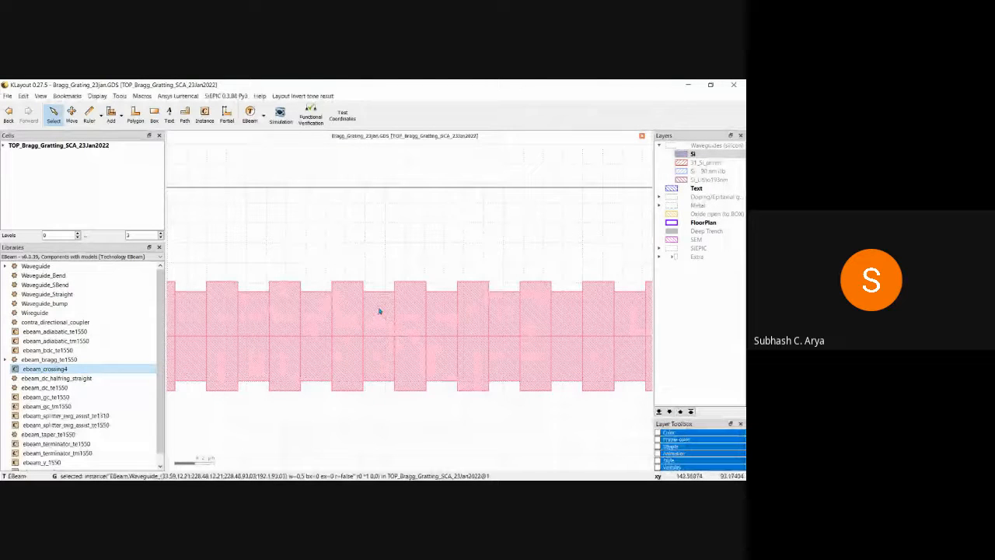
left_click(421, 175)
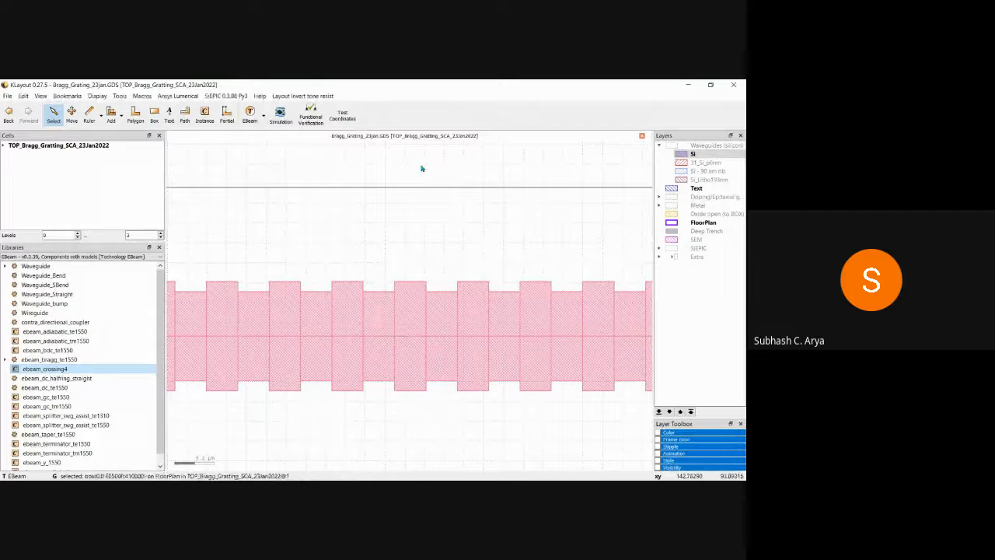
scroll(407, 318, "down", 4)
left_click(398, 322)
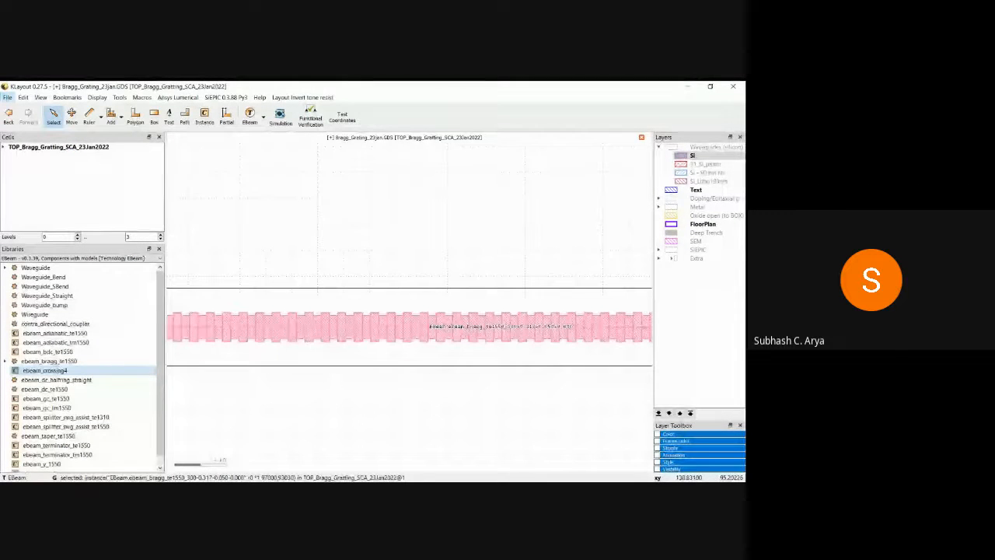
key("ctrl+s")
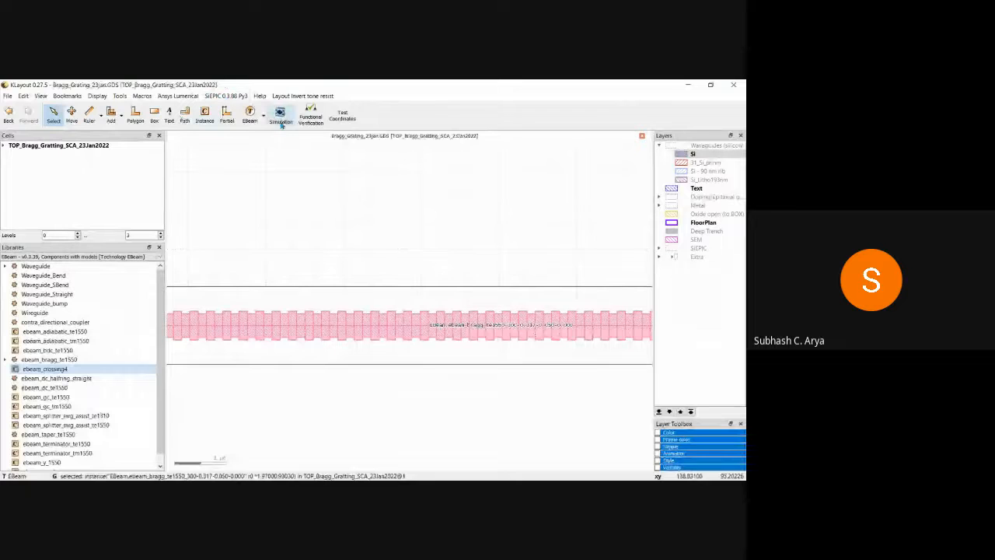
Start a text label on the Text layer near the tip of the upper remaining grating coupler.
scroll(296, 325, "down", 3)
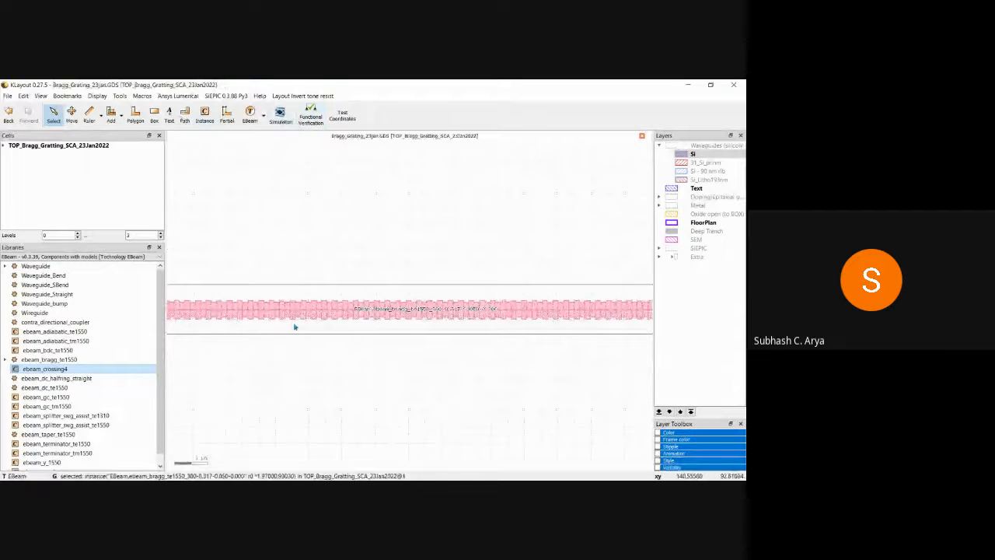
scroll(296, 325, "down", 5)
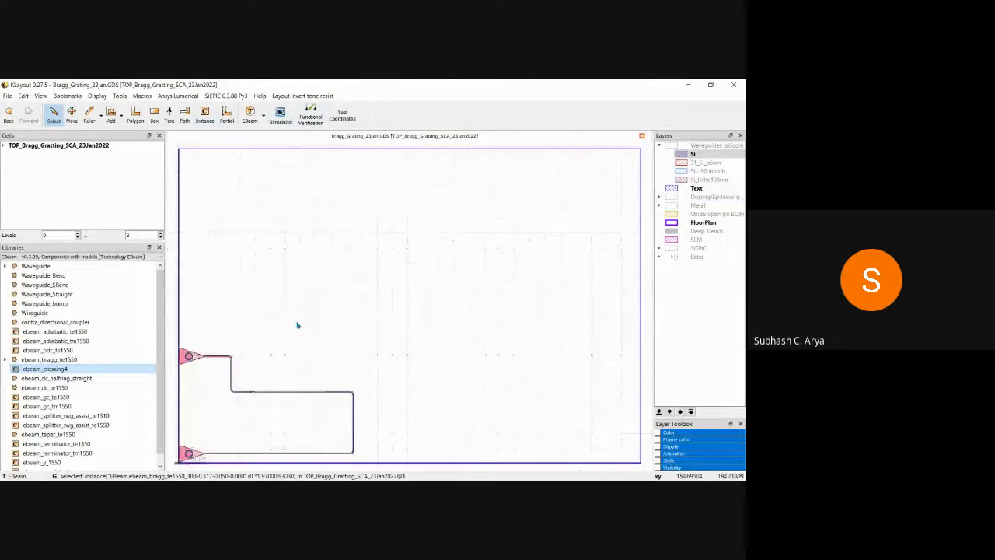
scroll(190, 357, "up", 3)
scroll(189, 356, "up", 3)
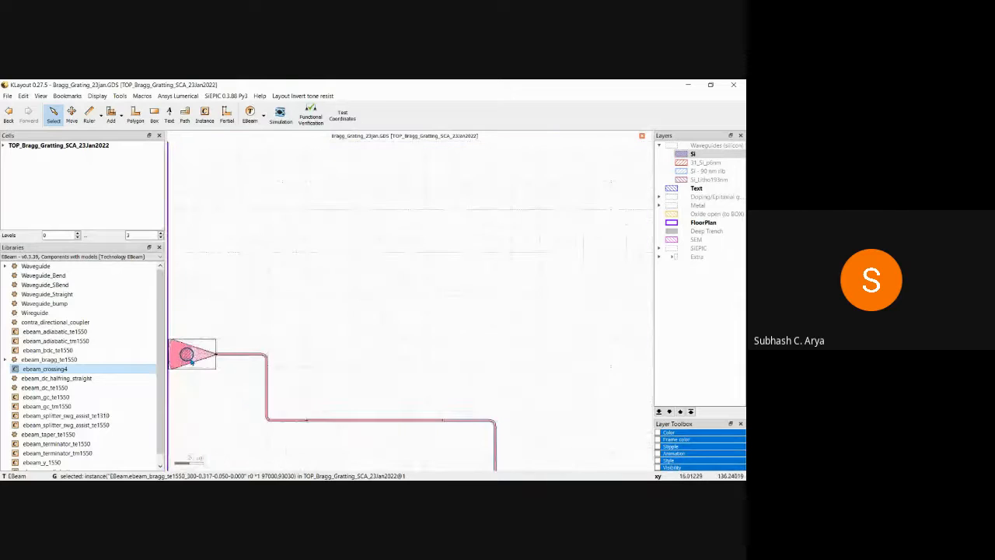
scroll(247, 356, "up", 1)
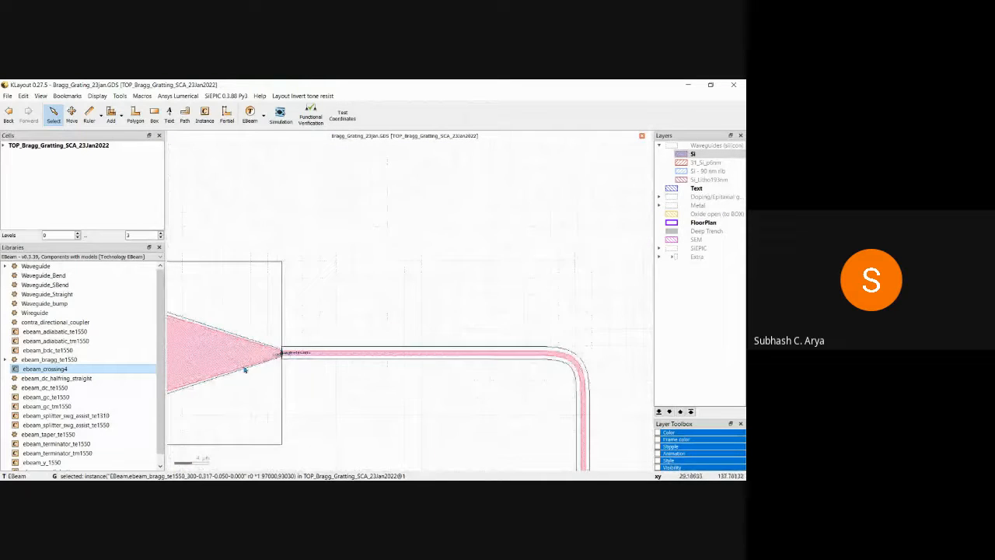
scroll(244, 367, "up", 1)
left_click(671, 189)
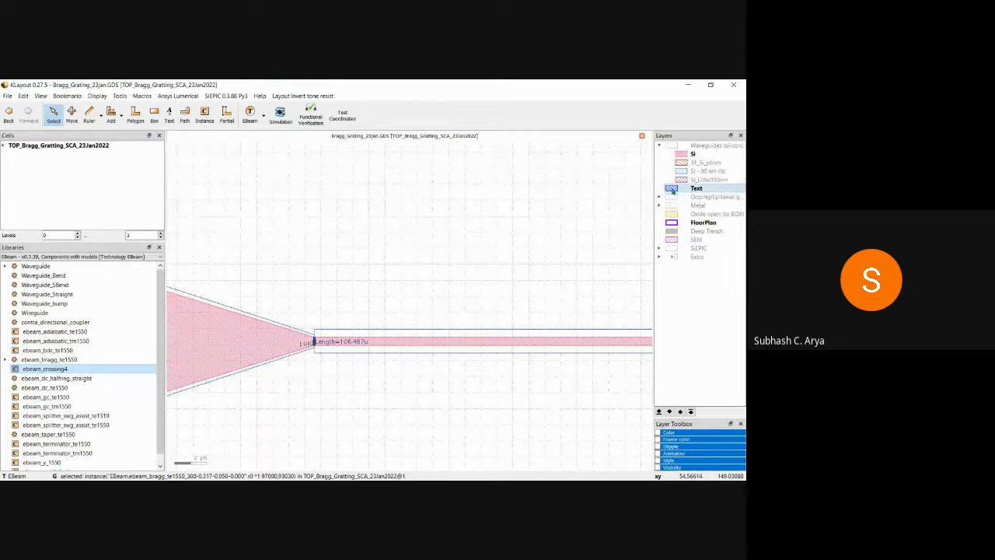
left_click(170, 114)
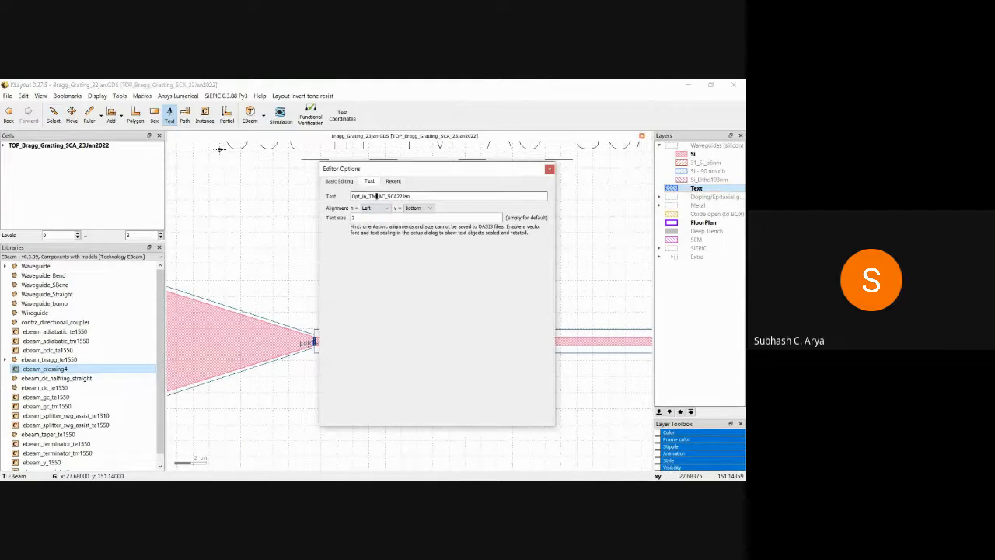
Edit the label text to start with Opt_in_TE_BG, replacing TM with TE and AC with BG, and close the options.
key("BackSpace")
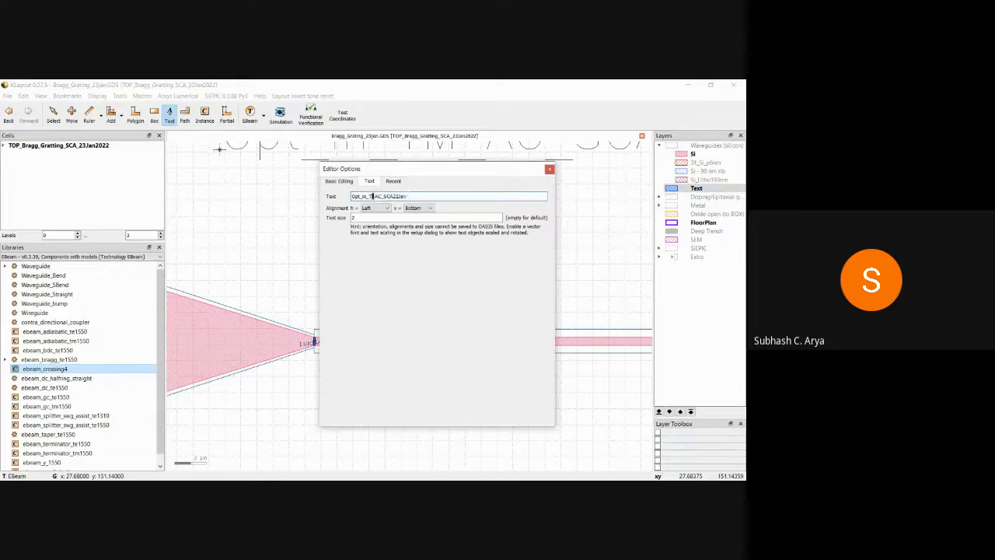
type("E_")
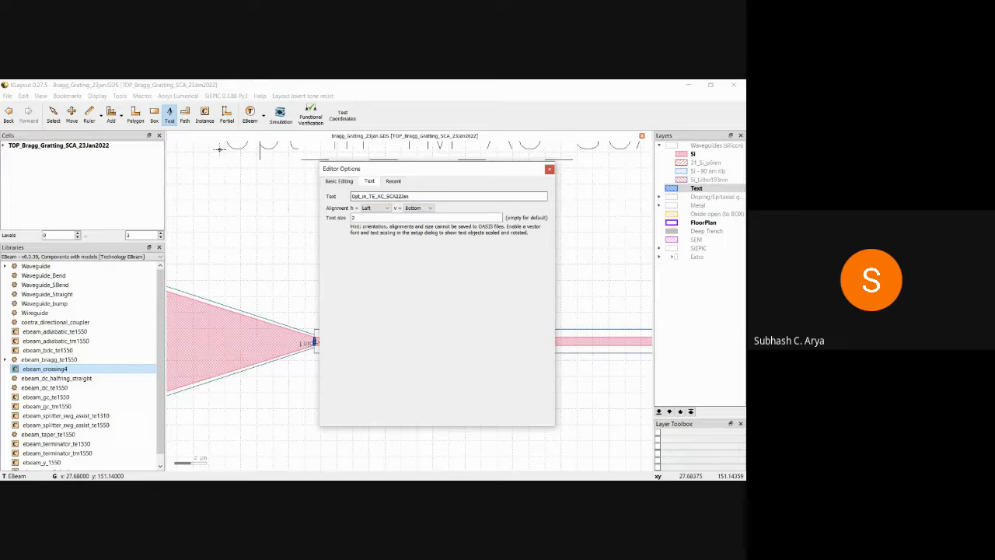
key("BackSpace")
key("BackSpace")
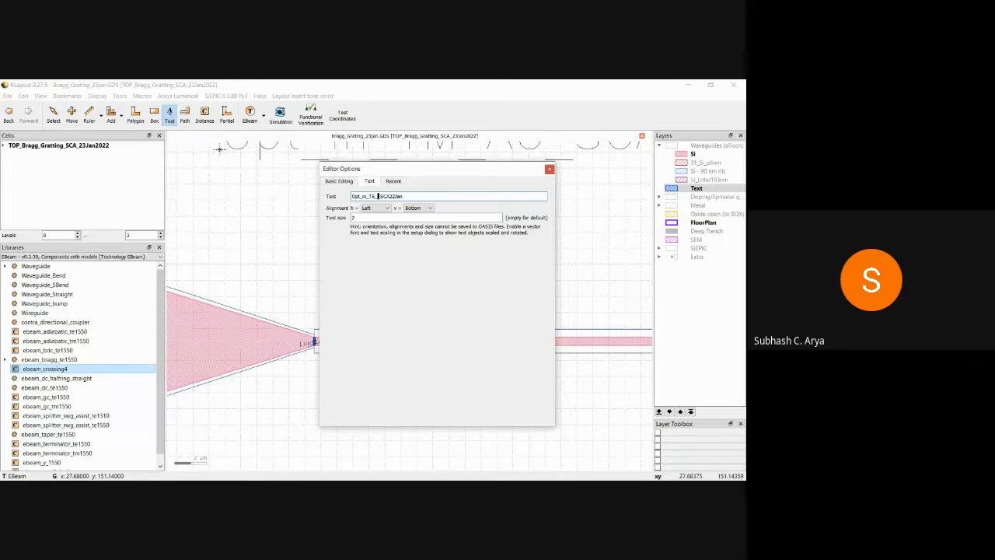
type("BG_S")
type("C")
left_click(549, 169)
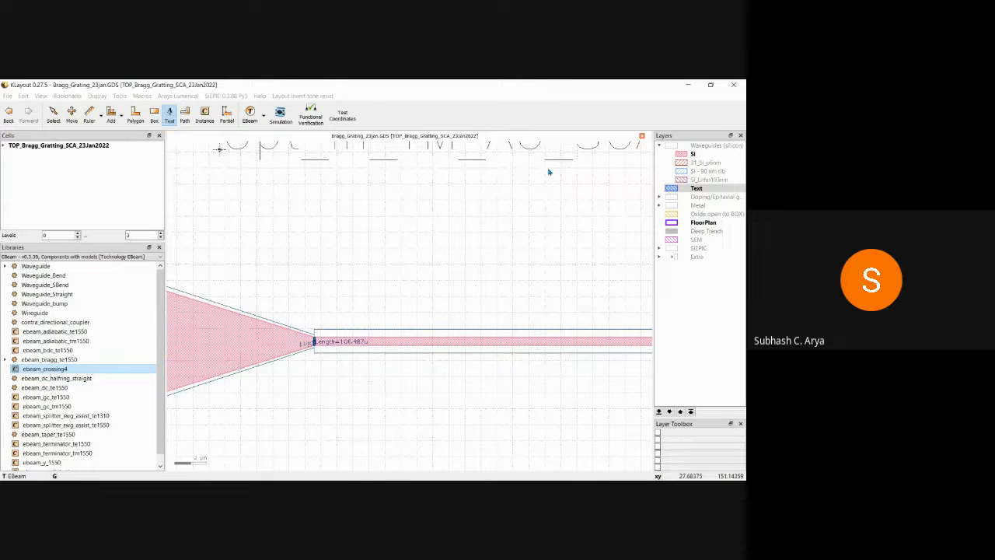
scroll(309, 342, "up", 2)
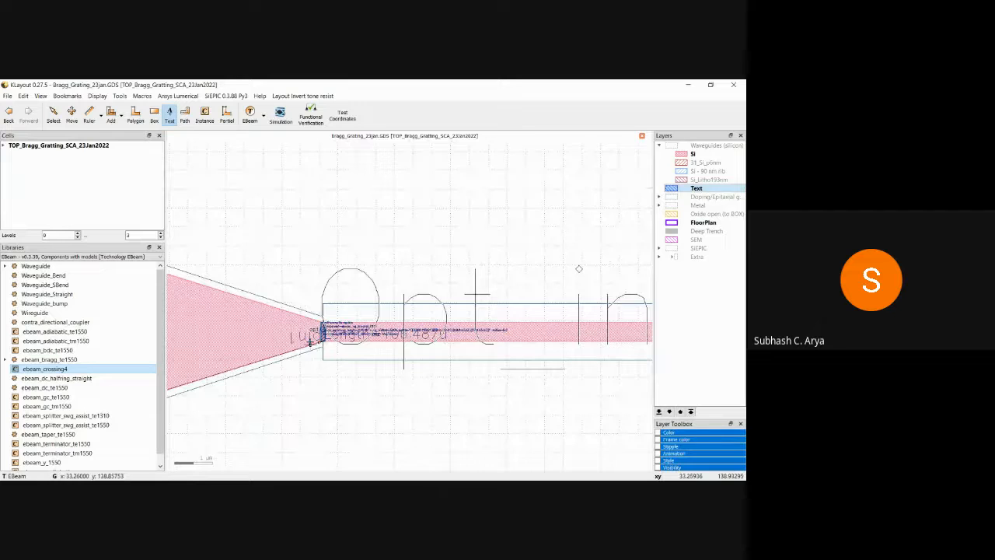
scroll(310, 340, "up", 3)
scroll(311, 339, "down", 2)
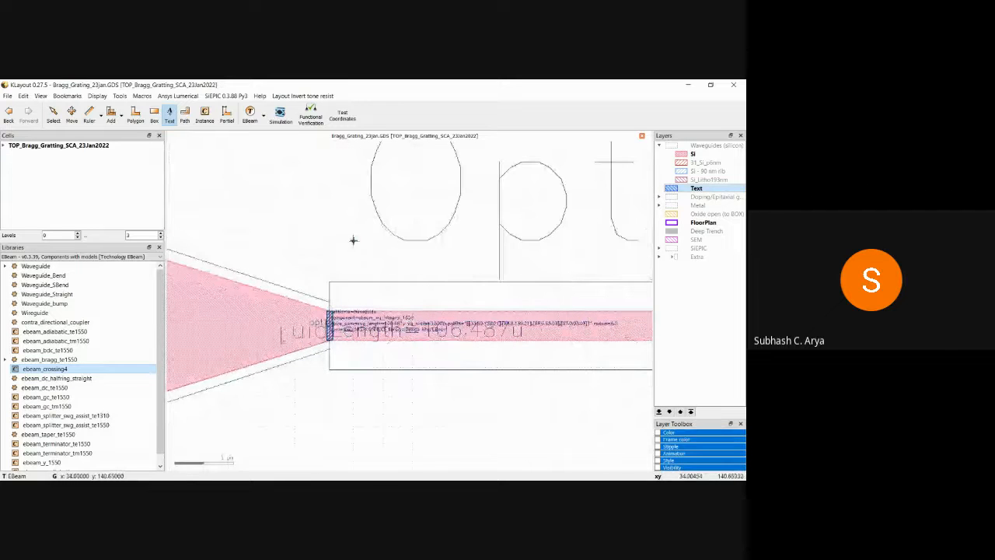
key("Escape")
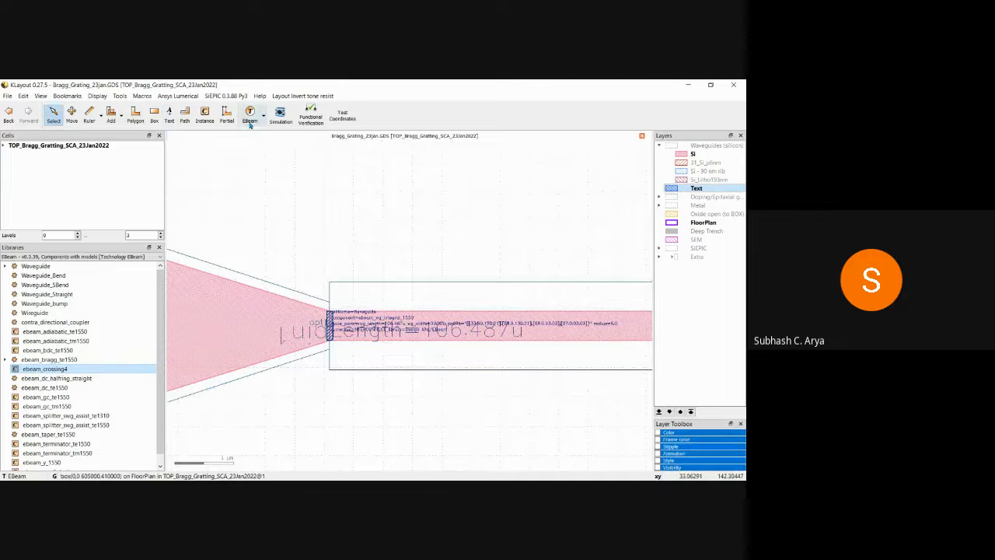
Restart the Opt_in_TE_BG_SCA22Jan text label with a text size of 1 and close the options.
left_click(169, 115)
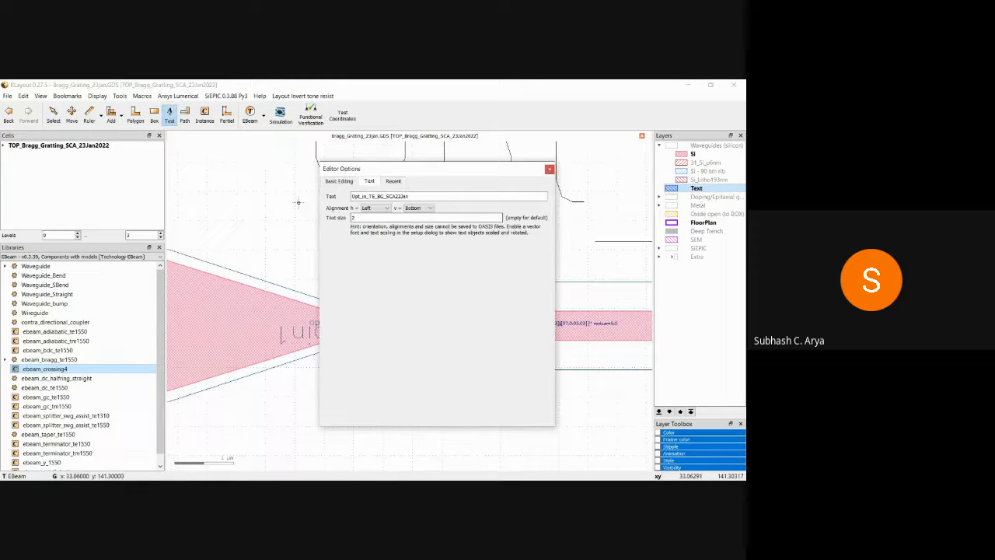
key("BackSpace")
type("1")
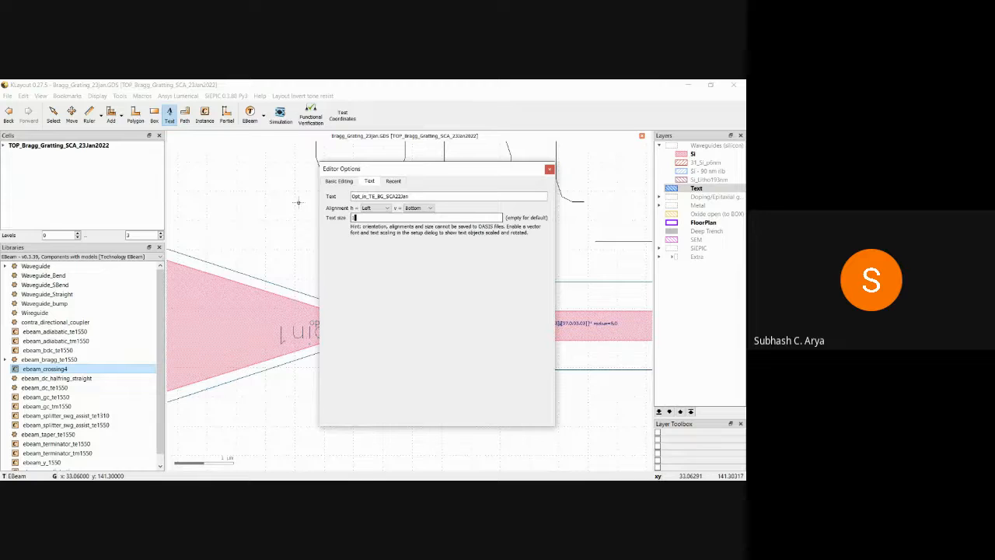
left_click(549, 169)
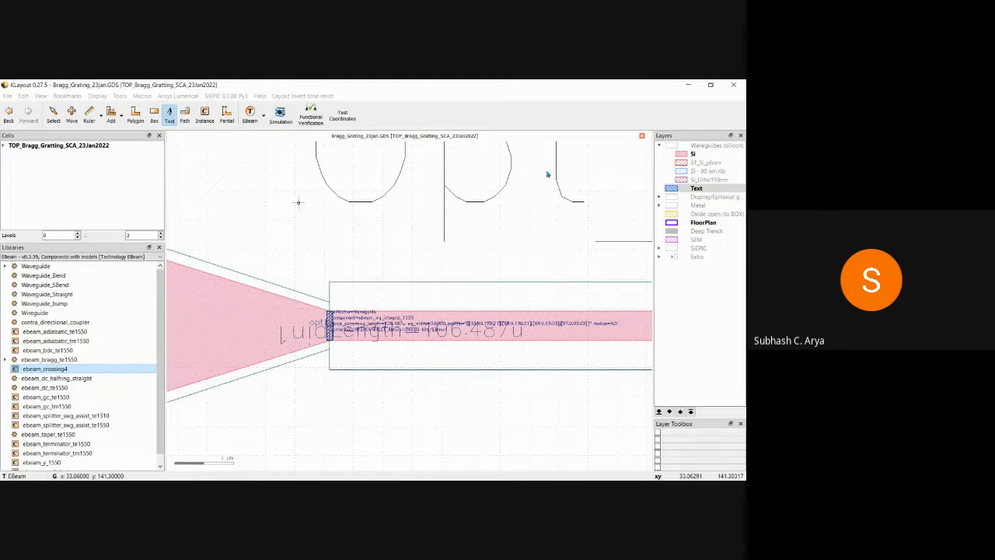
Place the text label on the waveguide pin at the upper grating coupler's tip and run functional verification.
scroll(327, 330, "up", 3)
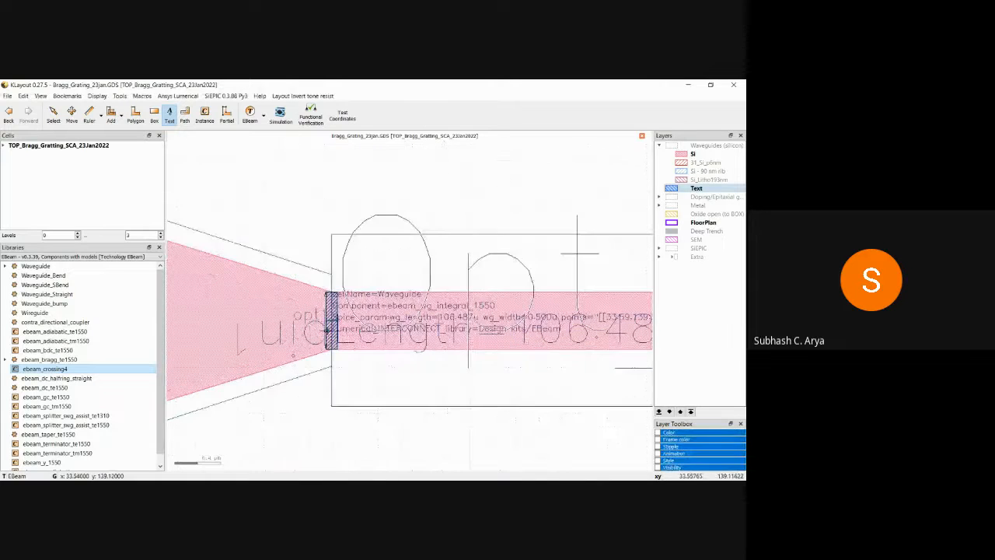
scroll(328, 330, "up", 3)
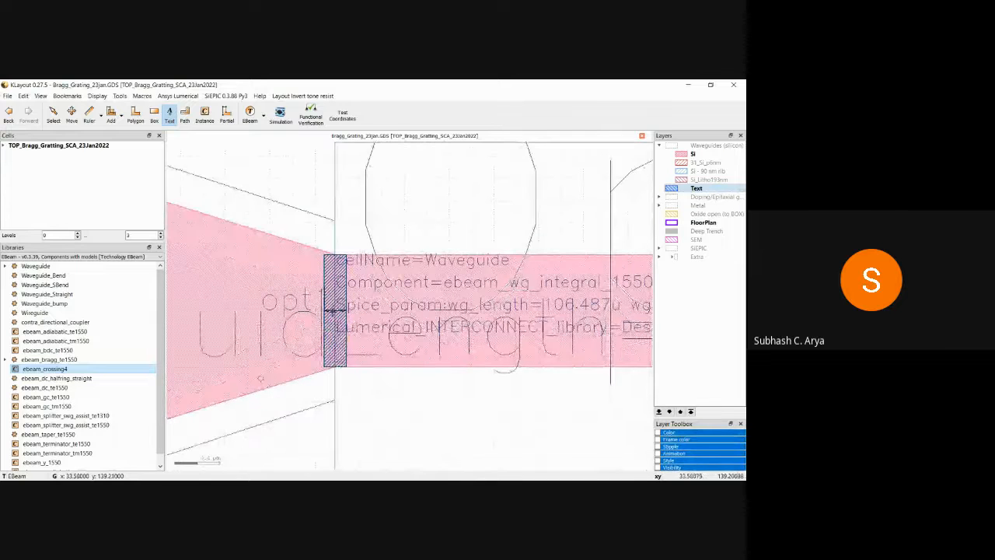
left_click(334, 310)
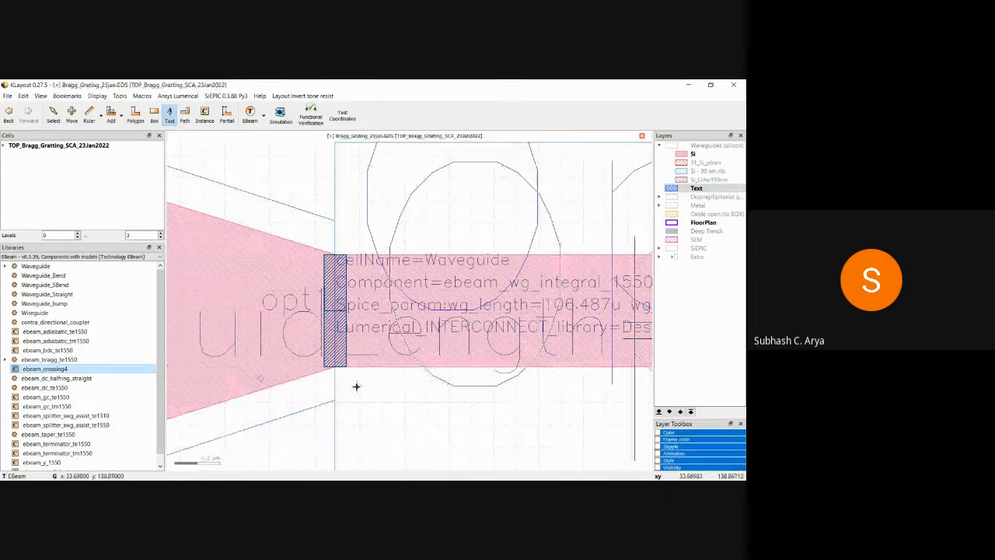
key("F2")
scroll(352, 401, "down", 4)
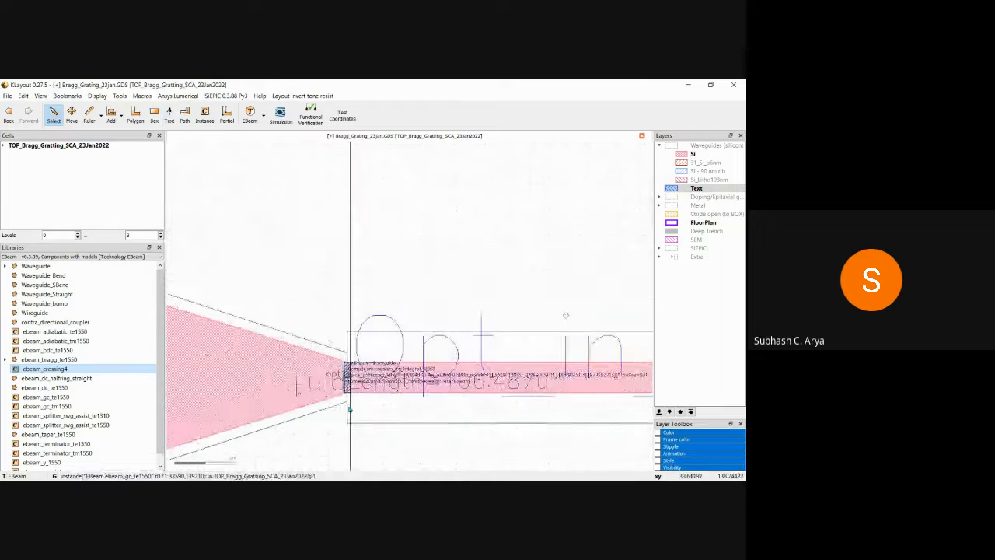
scroll(420, 418, "down", 3)
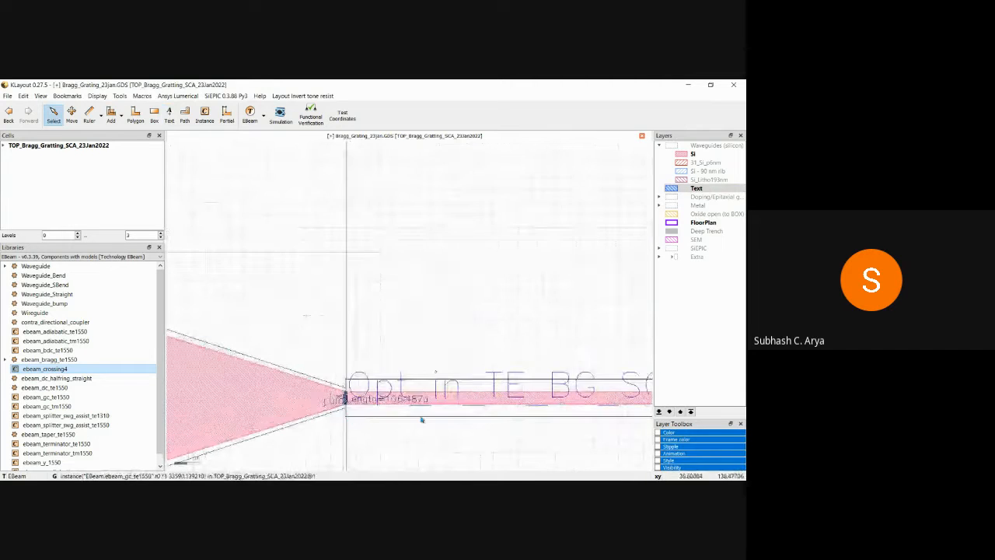
scroll(471, 416, "down", 2)
scroll(385, 405, "up", 1)
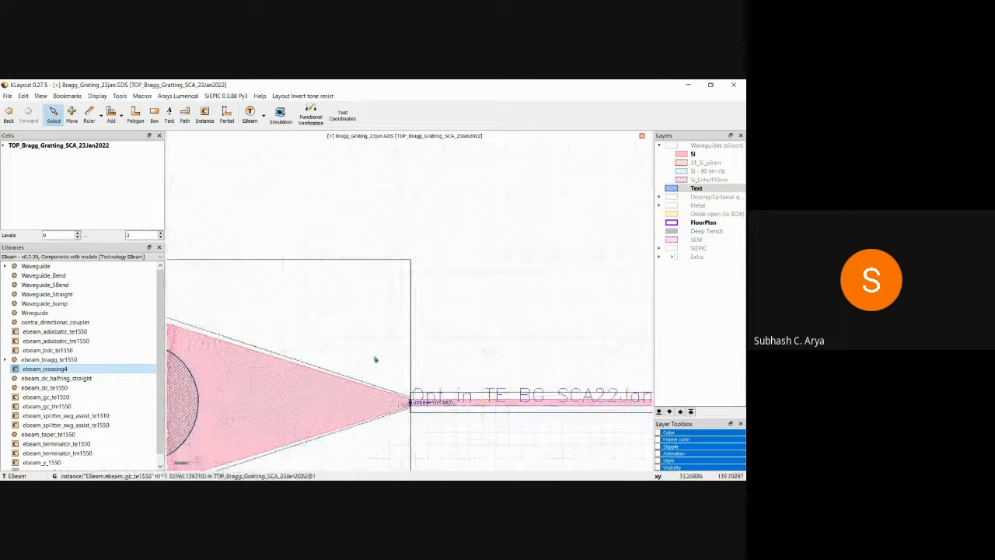
scroll(276, 228, "down", 2)
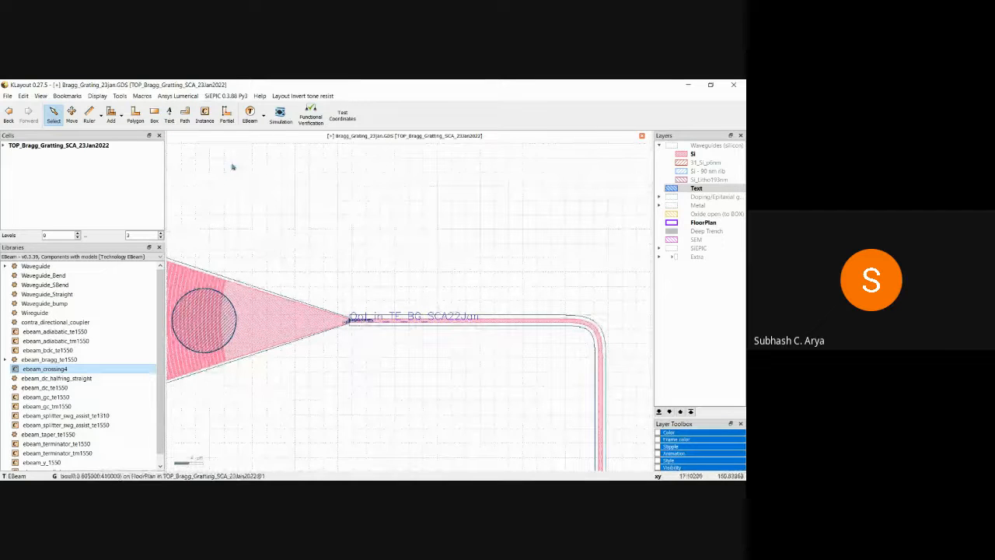
left_click(310, 115)
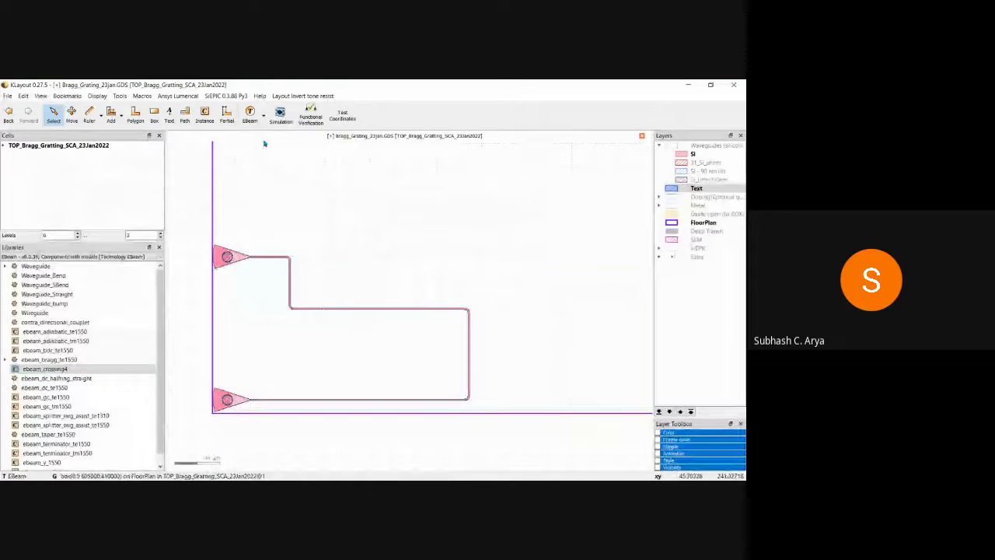
Place a Lumerical_INTERCONNECT_Laser from the SiEPIC General - Laser, Detector library over the upper grating coupler.
left_click(205, 115)
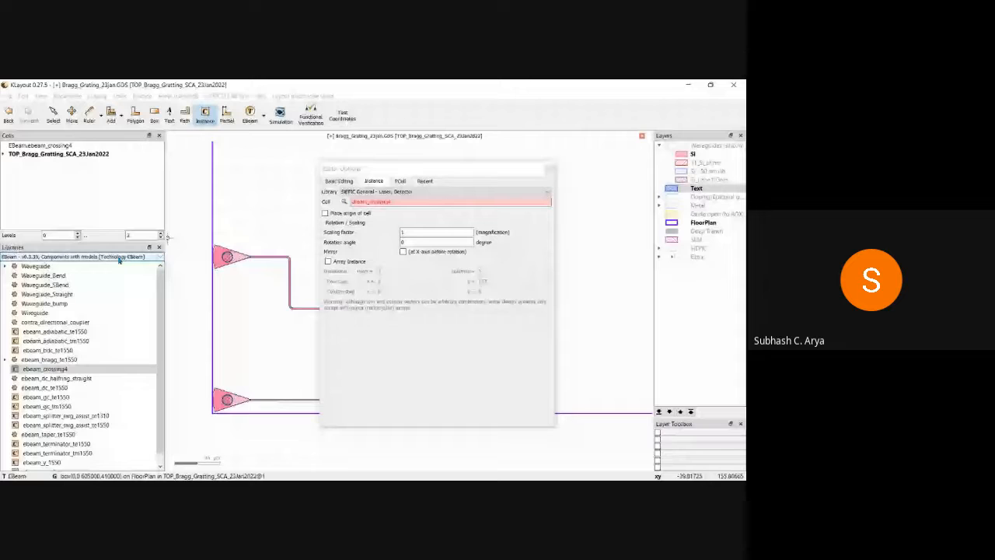
left_click(119, 260)
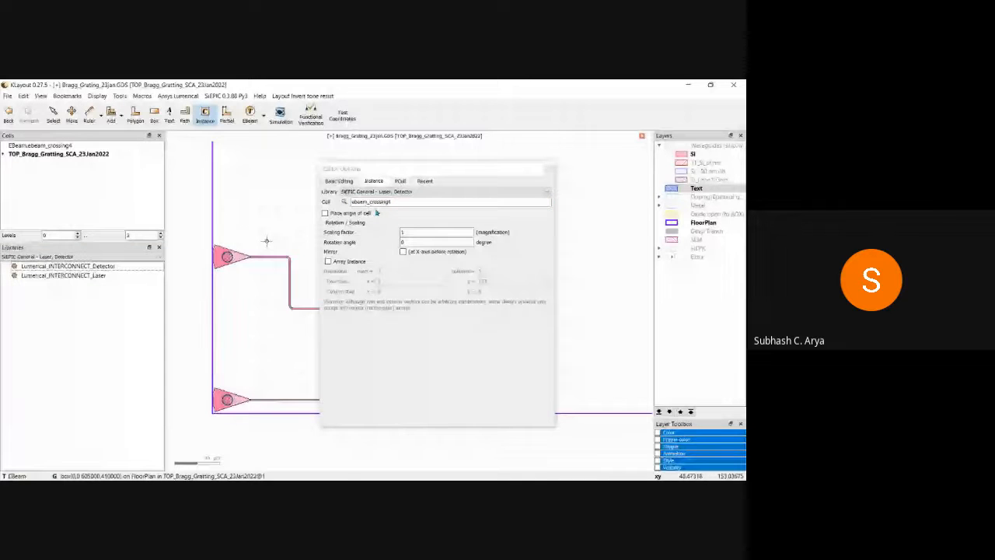
left_click(344, 201)
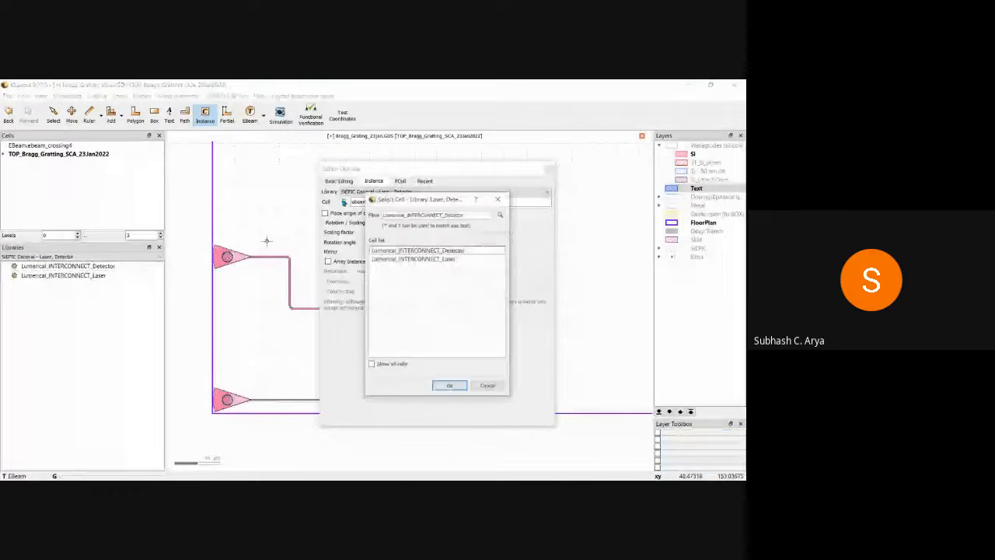
left_click(414, 259)
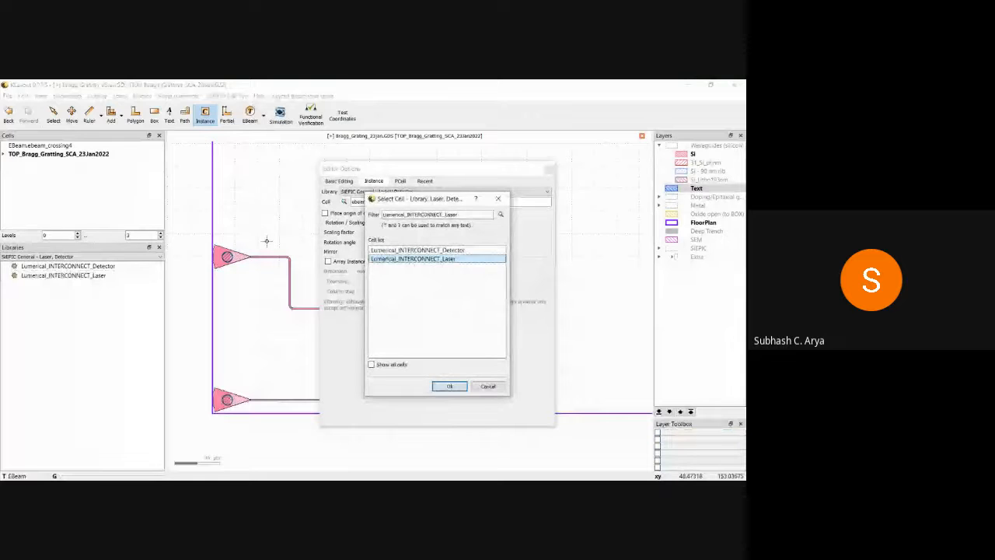
left_click(449, 386)
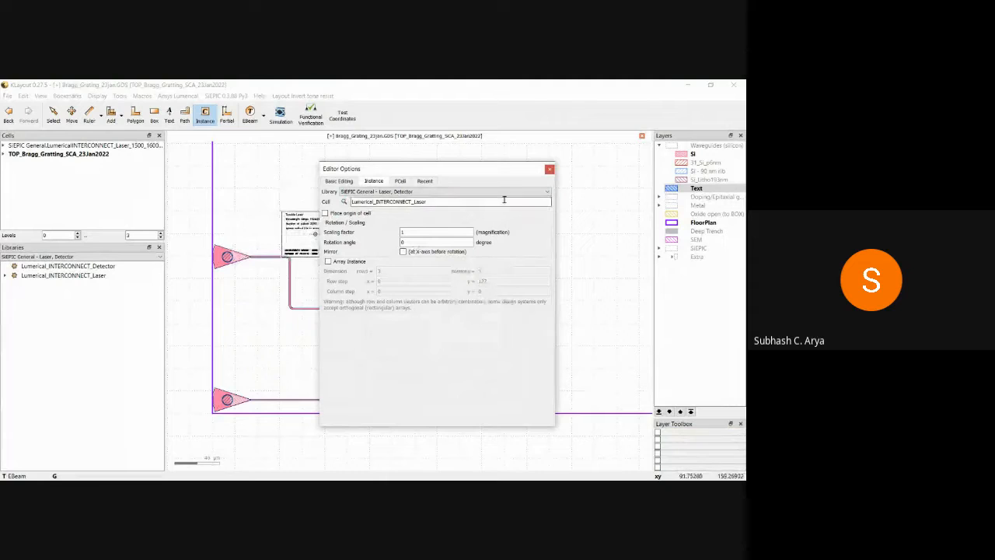
left_click(549, 169)
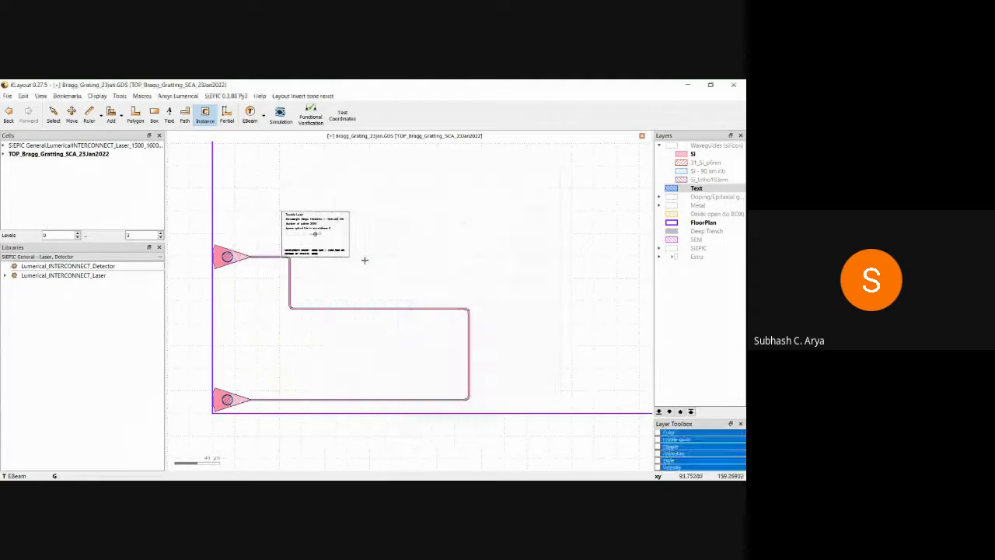
left_click(227, 257)
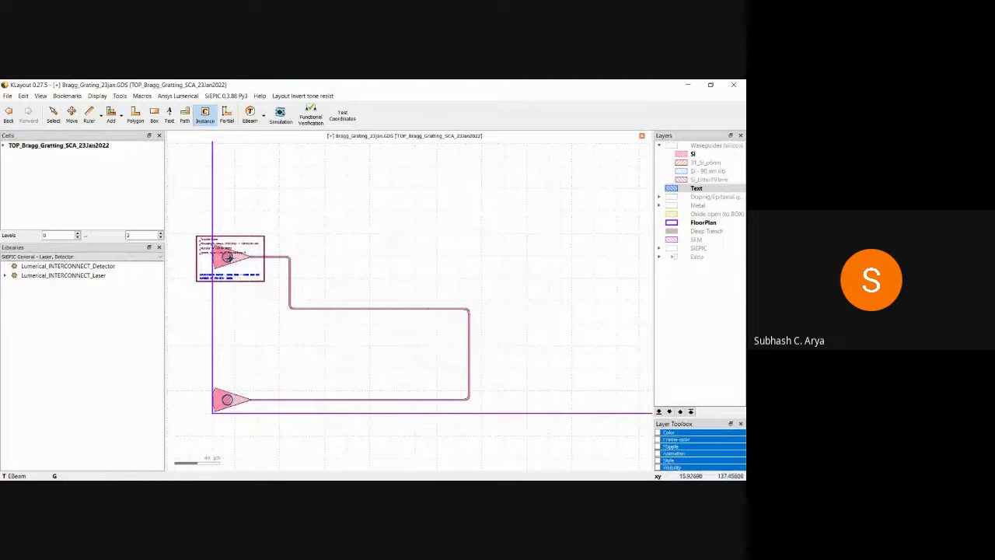
Select the laser instance over the upper grating coupler and review its properties.
left_click(54, 115)
left_click(238, 276)
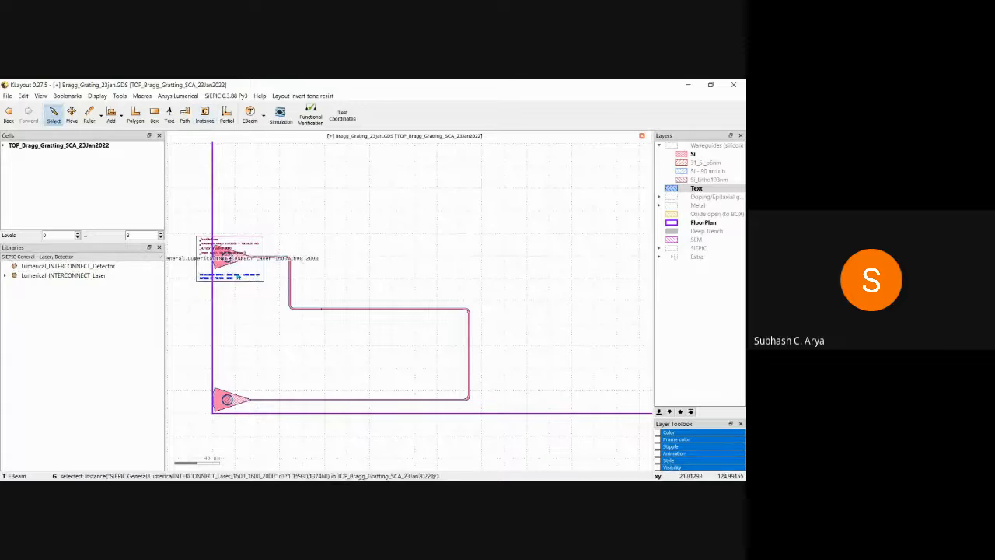
key("q")
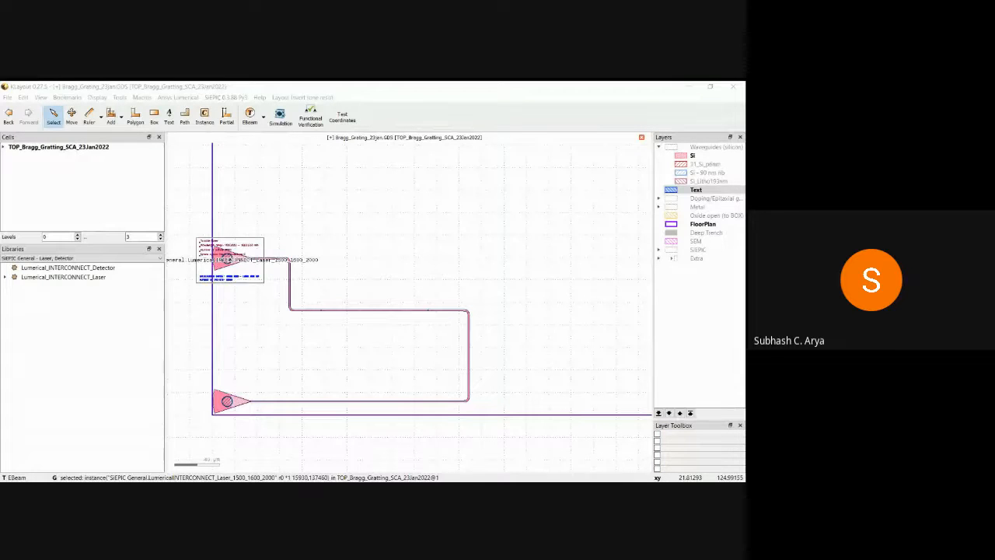
key("Escape")
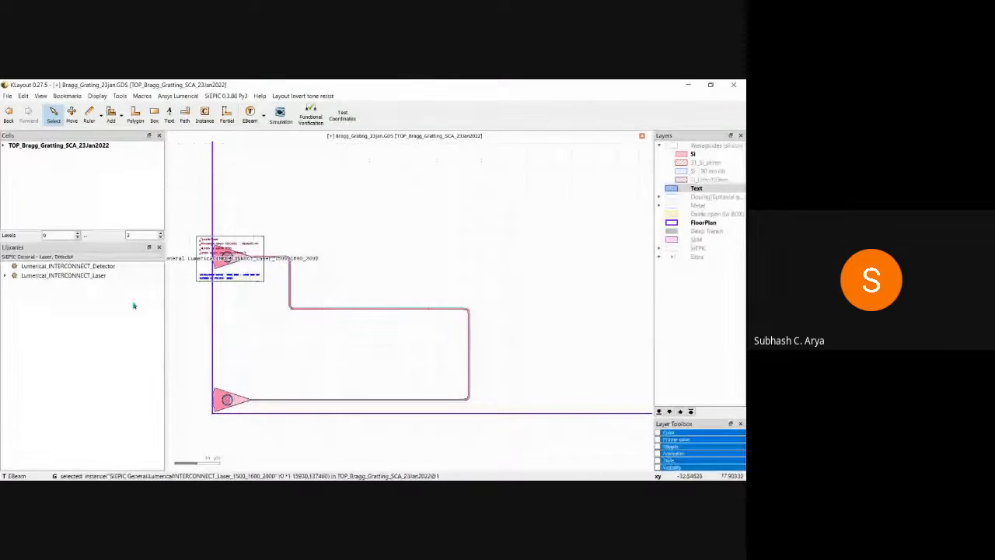
Place a Lumerical_INTERCONNECT_Detector instance over the lower grating coupler.
left_click(93, 269)
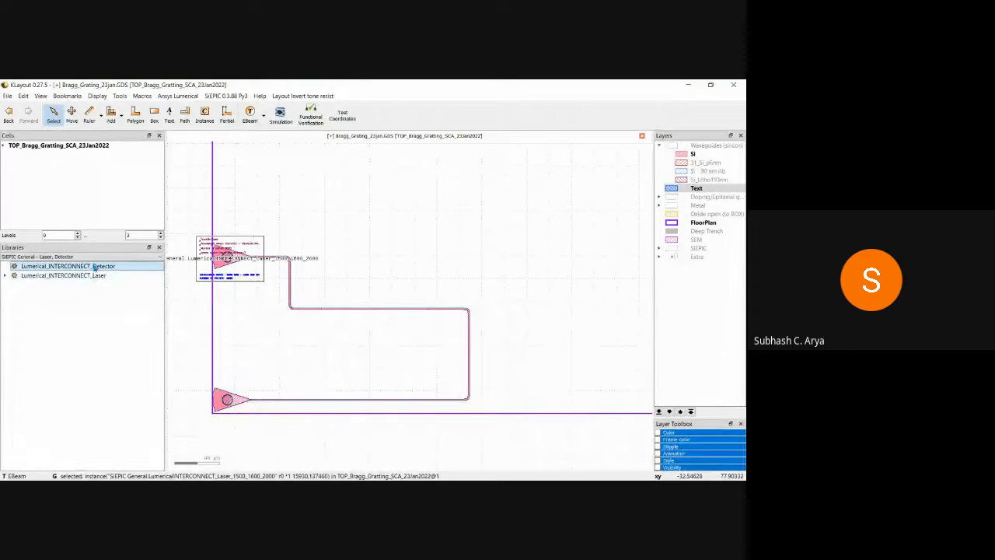
left_click_drag(94, 270, 217, 400)
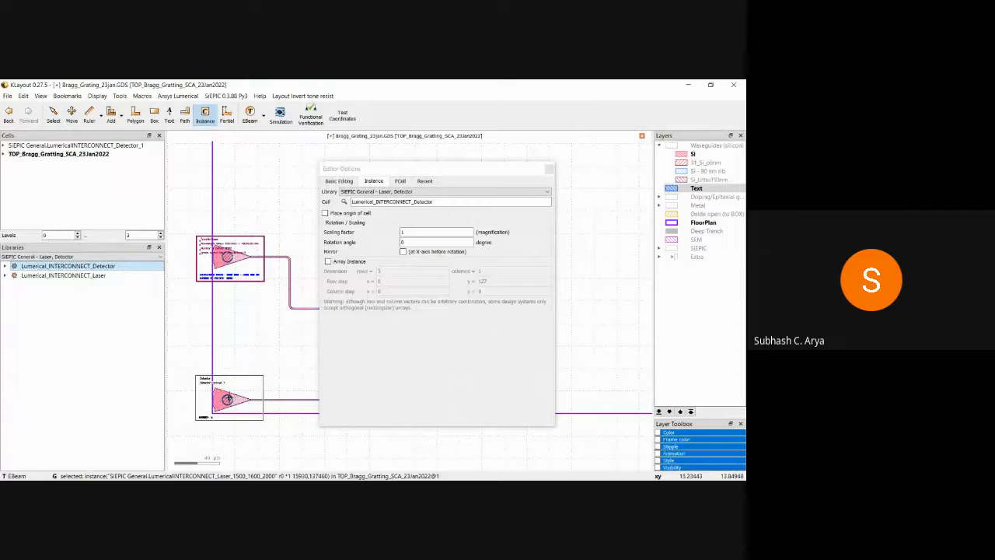
left_click(228, 399)
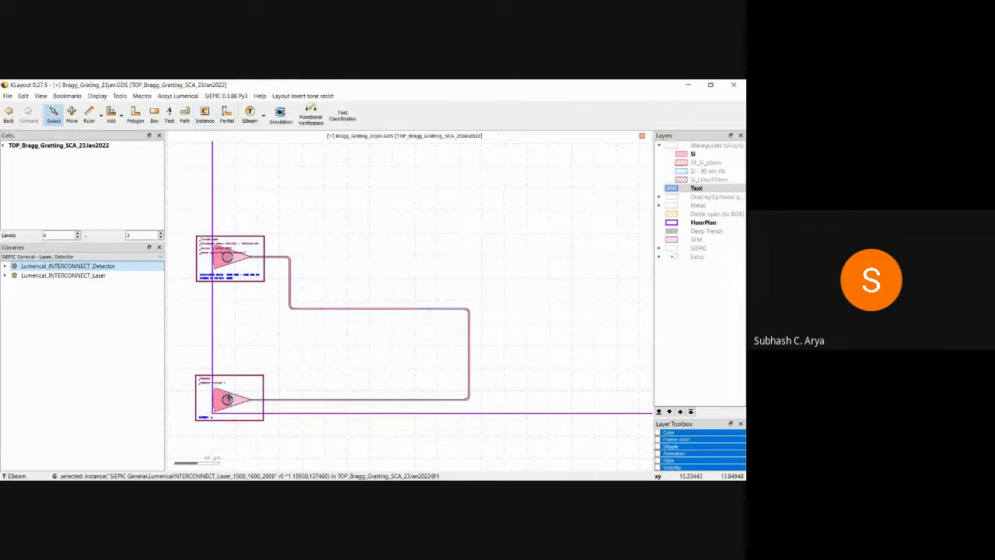
Run functional verification on the circuit with the laser and detector and review the marked geometry.
scroll(236, 343, "down", 4)
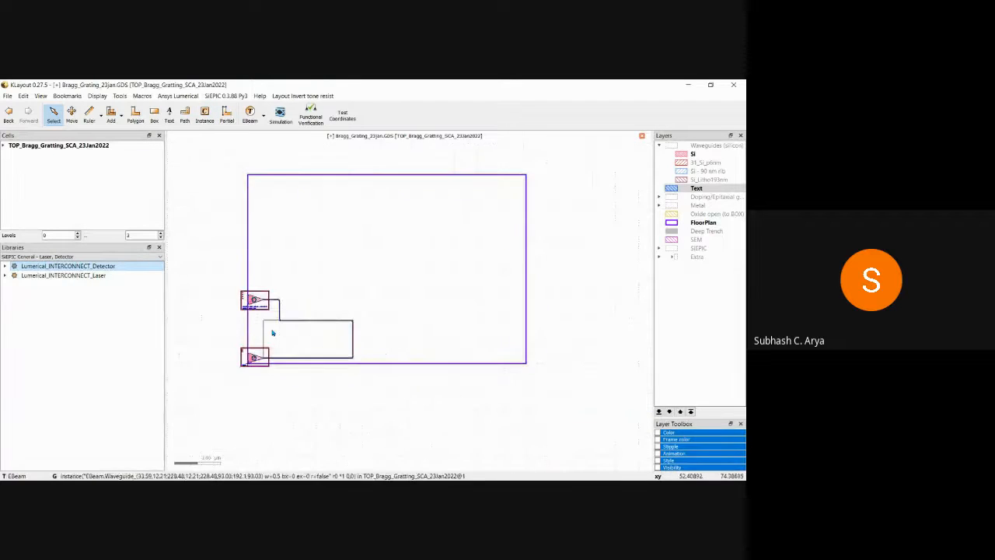
scroll(271, 329, "up", 6)
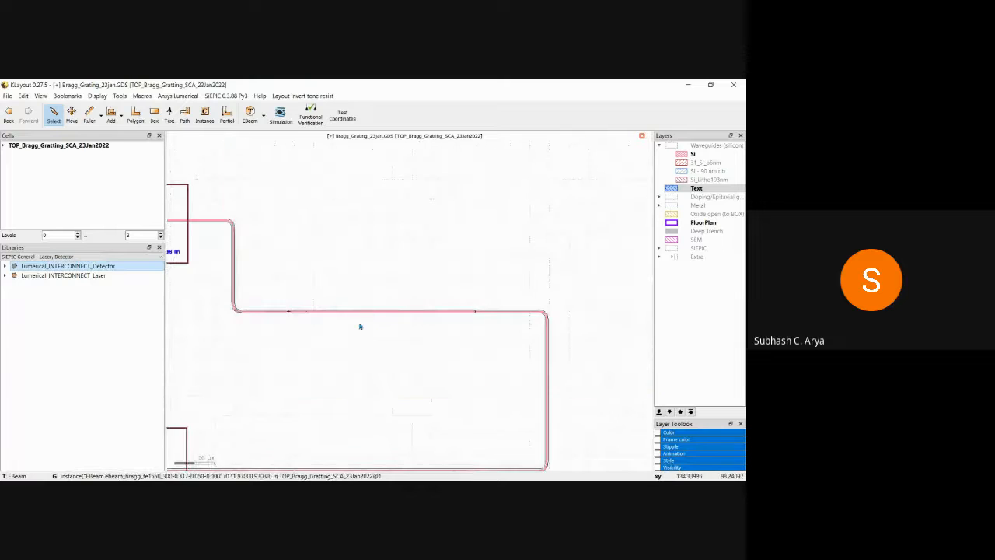
scroll(360, 323, "down", 3)
scroll(357, 325, "down", 1)
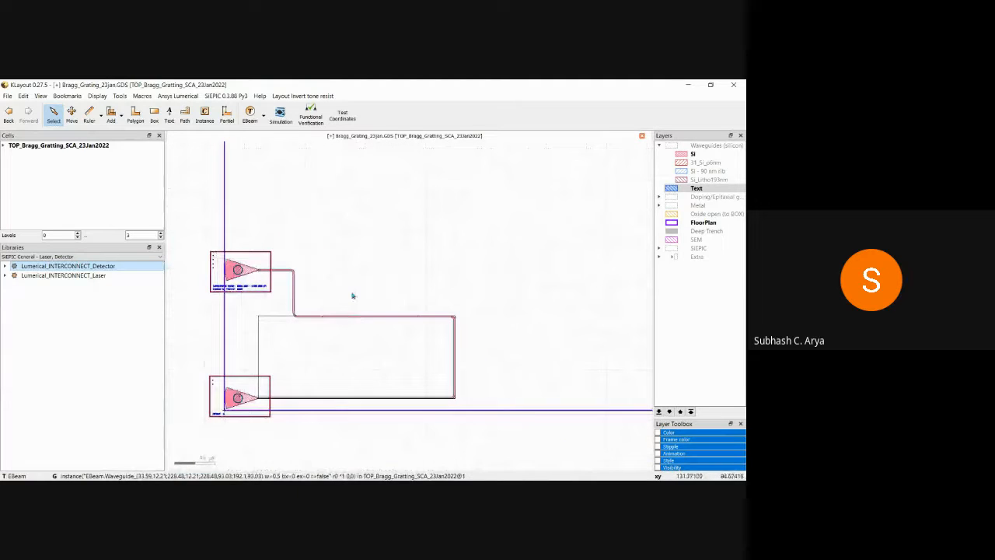
left_click(310, 116)
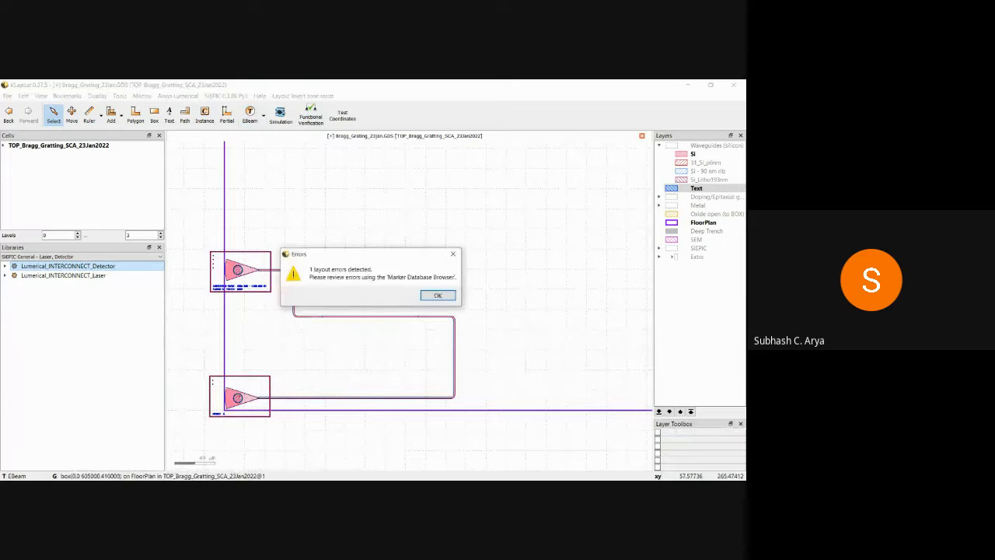
left_click(438, 295)
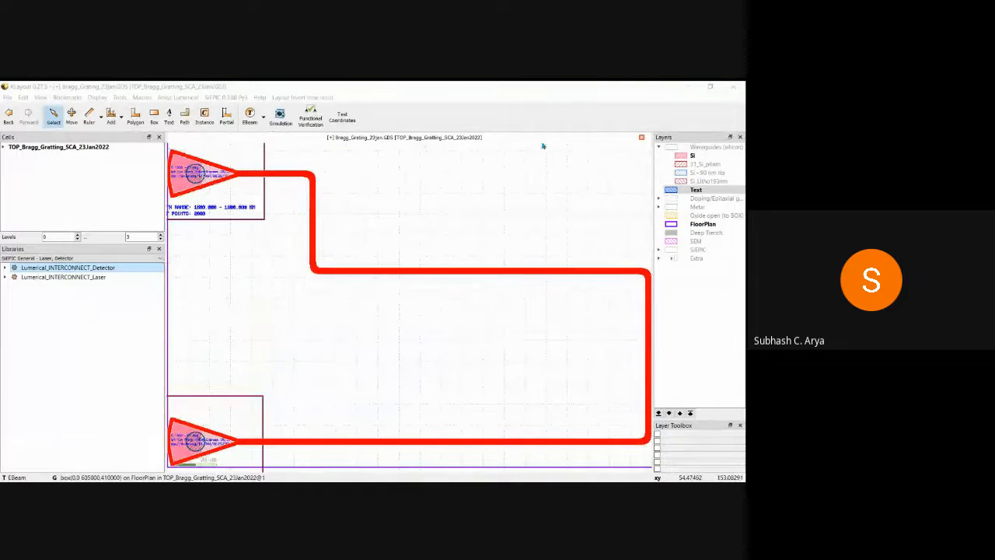
left_click(365, 262)
scroll(329, 293, "down", 2)
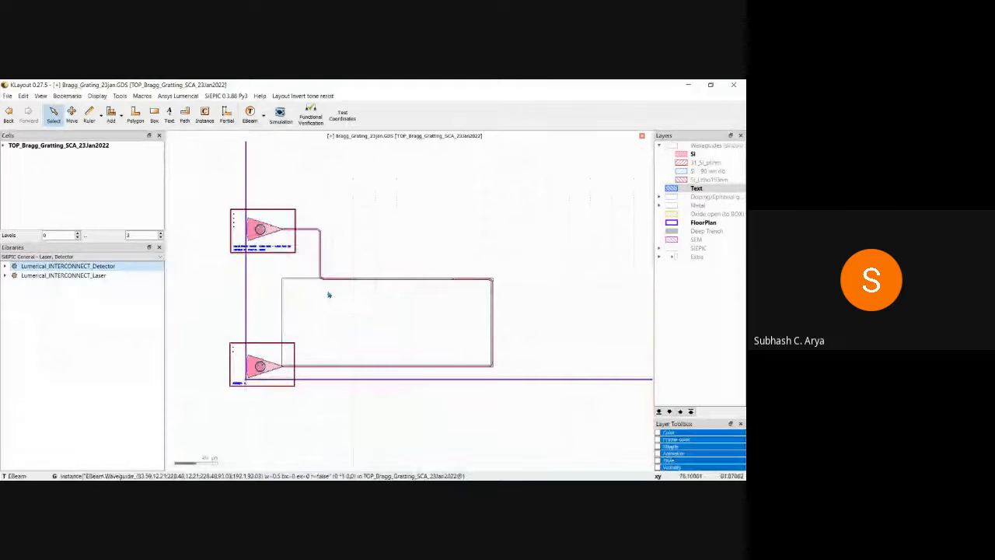
Save the layout with the laser and detector in place.
key("F2")
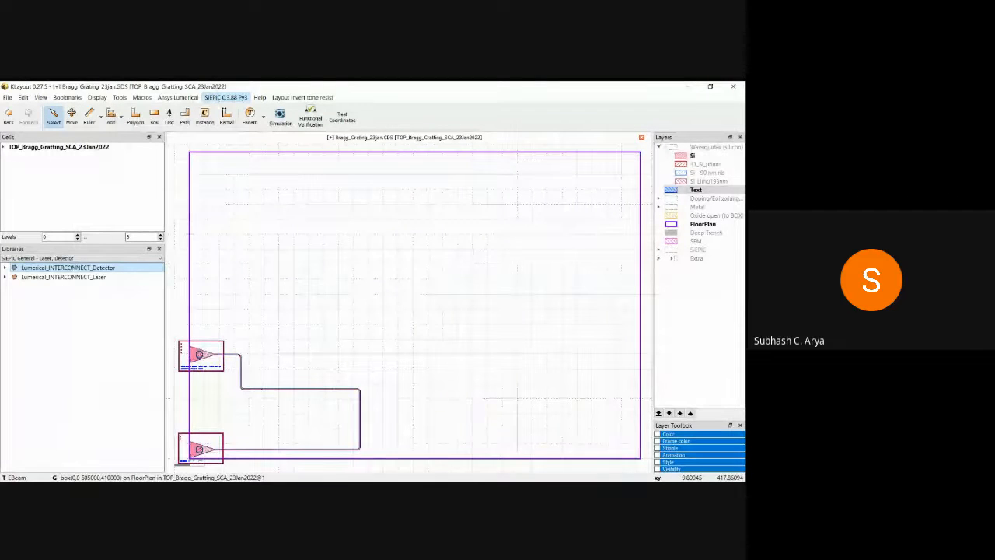
left_click(444, 300)
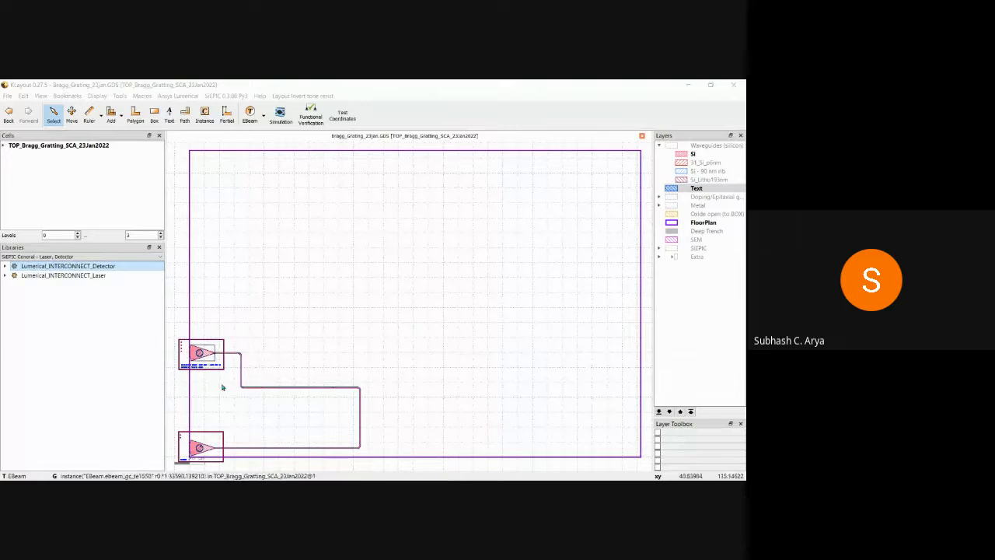
Inspect the waveguide route between the two grating couplers and launch the SiEPIC Lumerical circuit simulation of the layout.
scroll(222, 389, "up", 1)
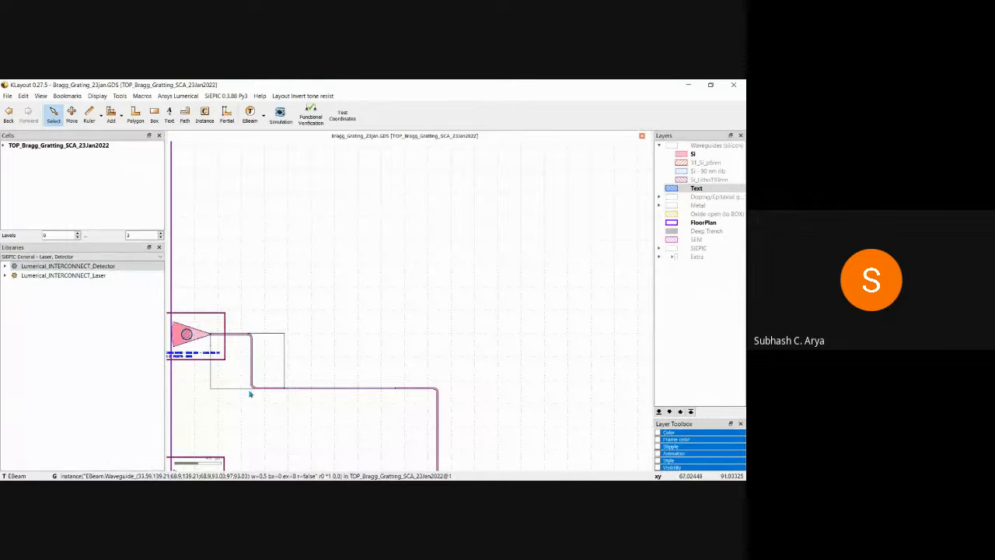
scroll(302, 394, "down", 3)
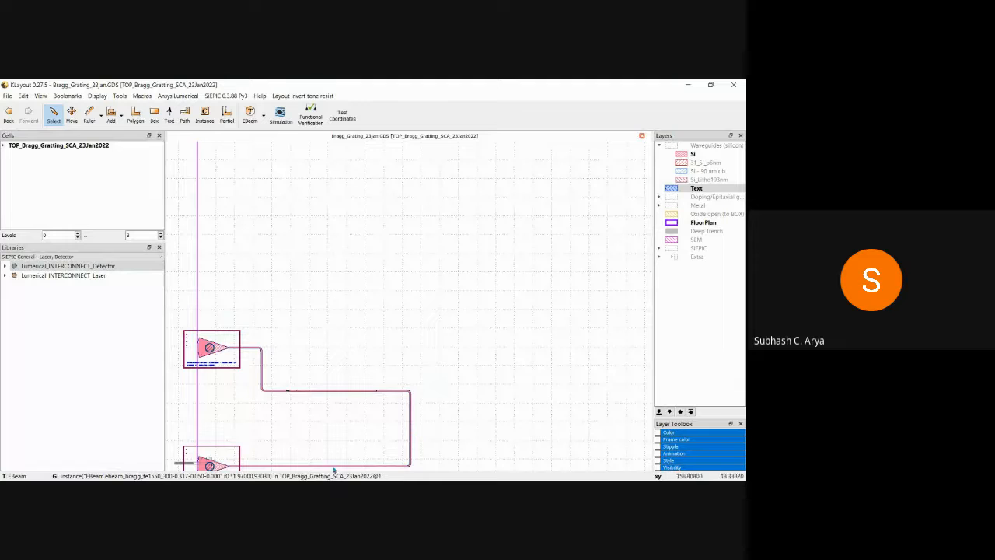
scroll(241, 430, "down", 1)
scroll(272, 404, "down", 4)
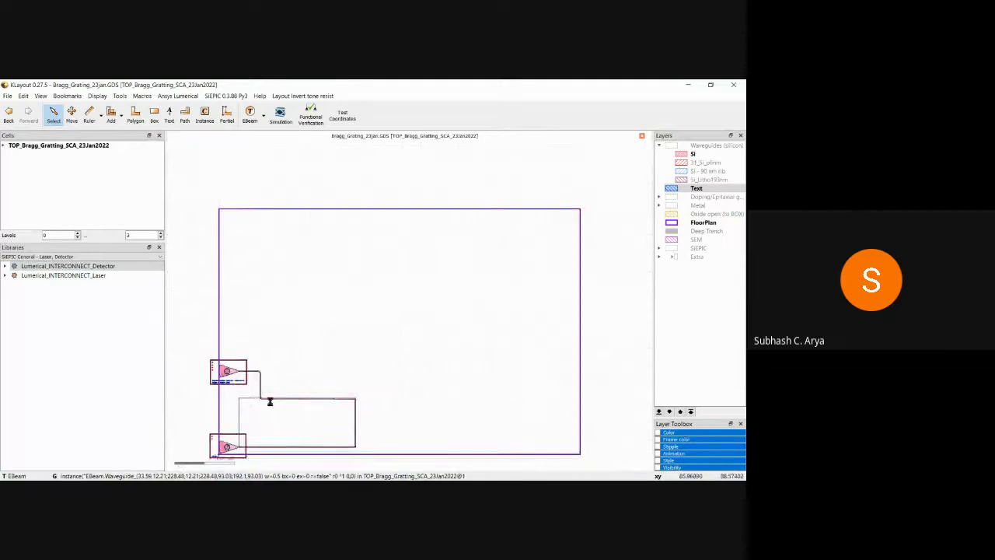
scroll(271, 404, "up", 5)
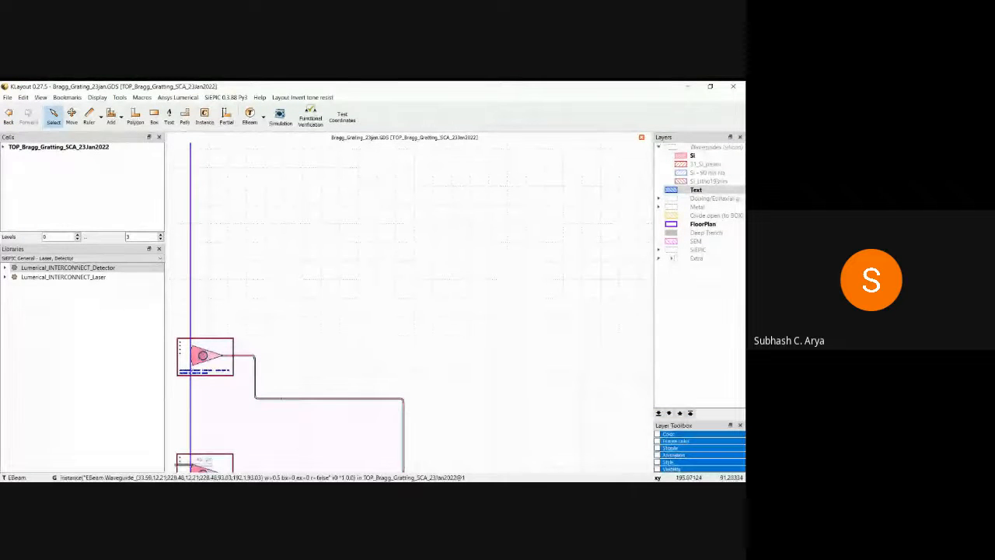
key("F2")
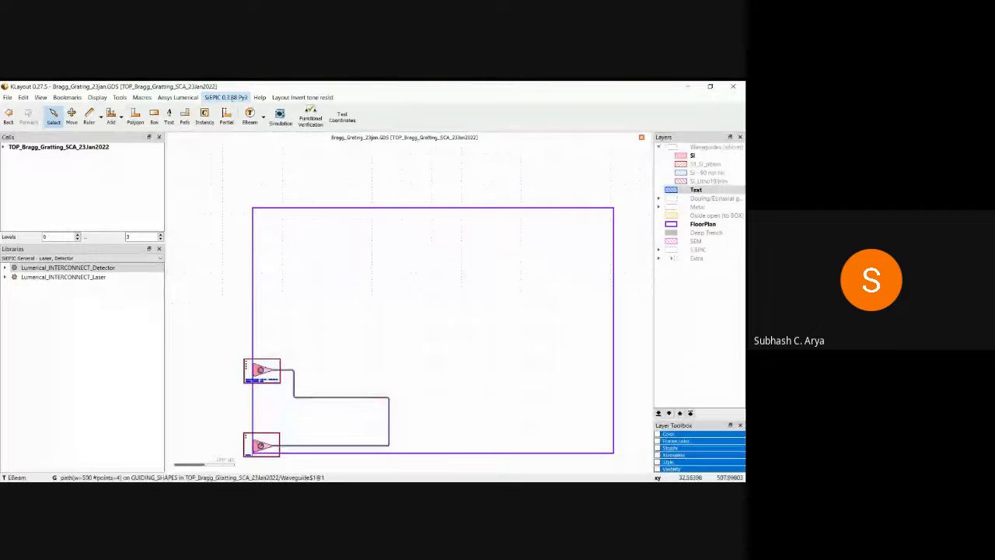
left_click(377, 220)
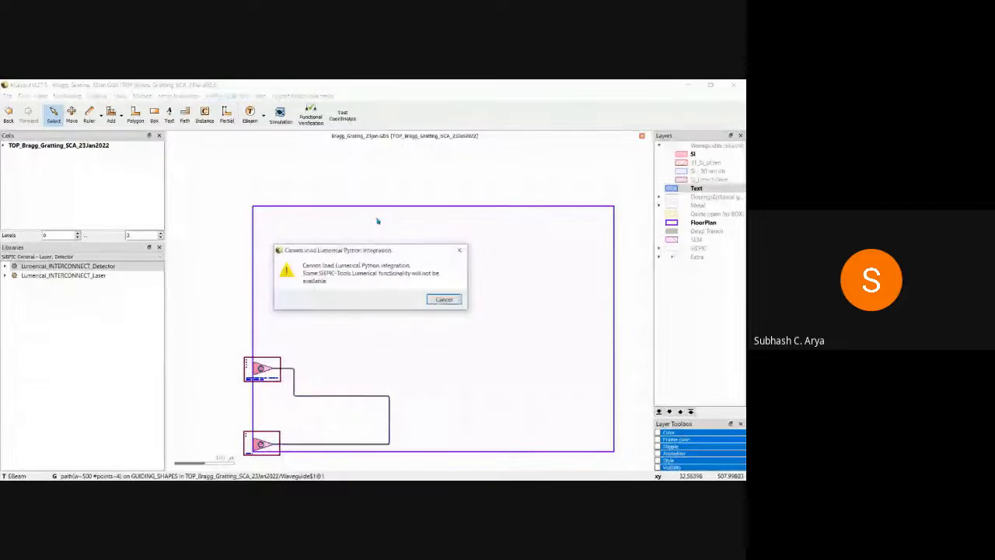
left_click(444, 299)
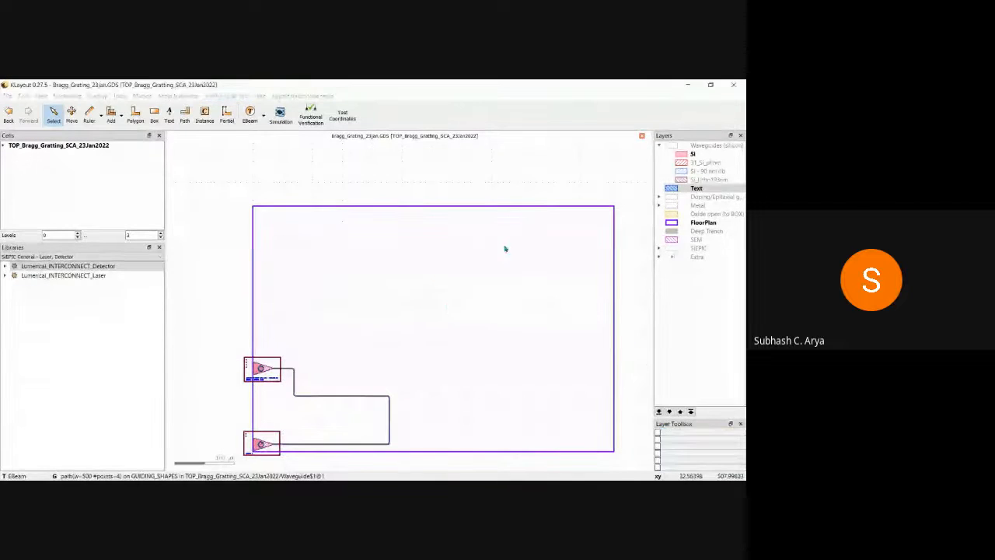
Switch to the SiEPIC_EBeam_PDK components document in Kami and examine the Bragg Gratings description and compact model information.
left_click(688, 86)
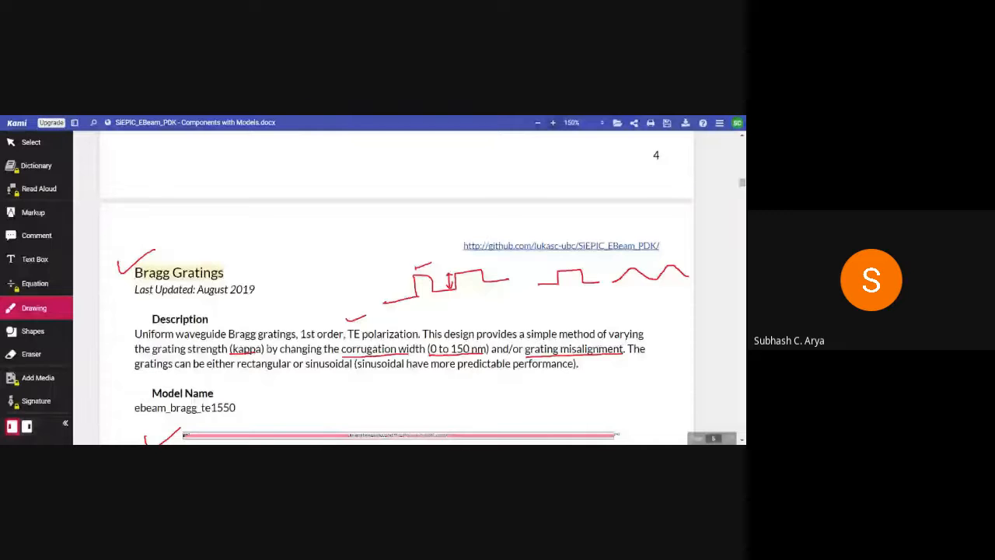
scroll(347, 286, "up", 1)
scroll(271, 348, "up", 1)
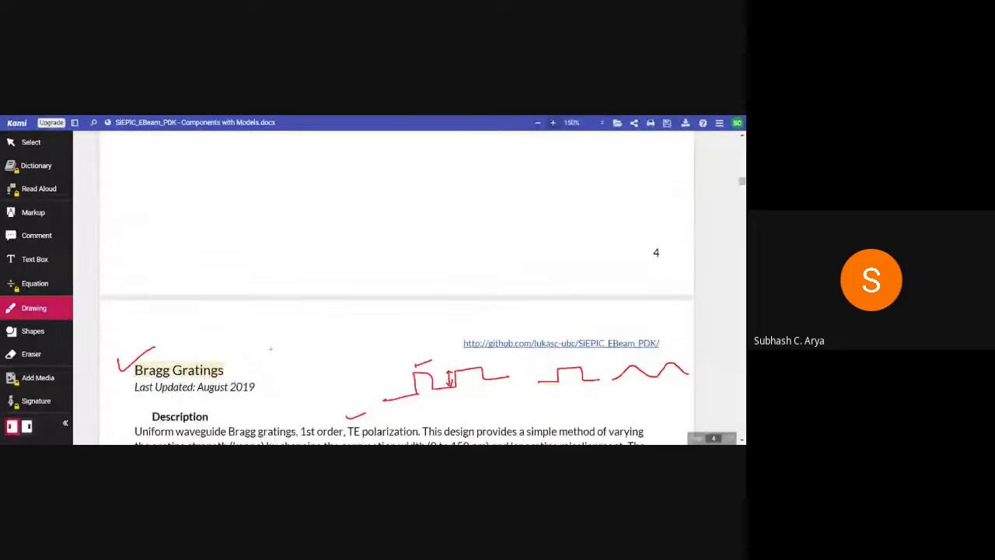
scroll(270, 348, "down", 3)
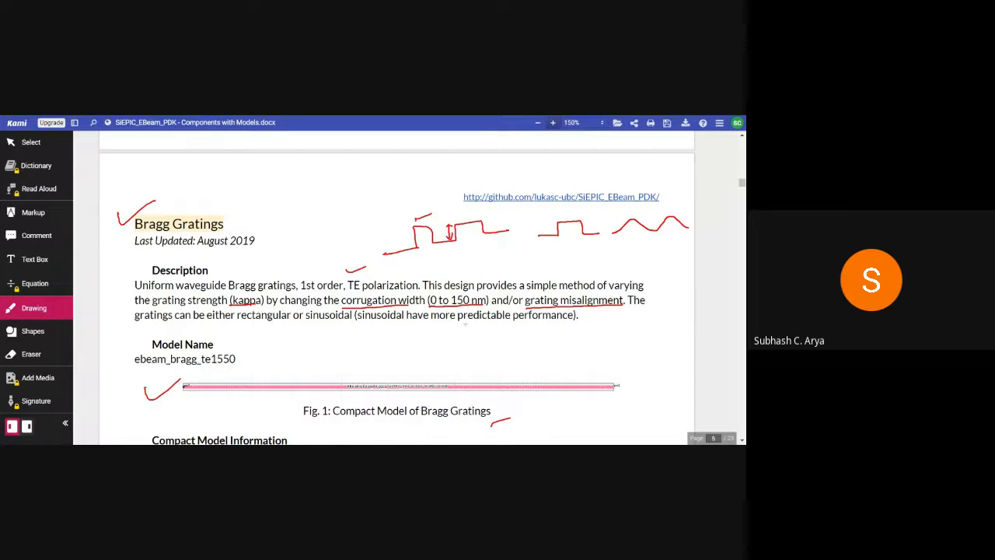
scroll(451, 333, "down", 1)
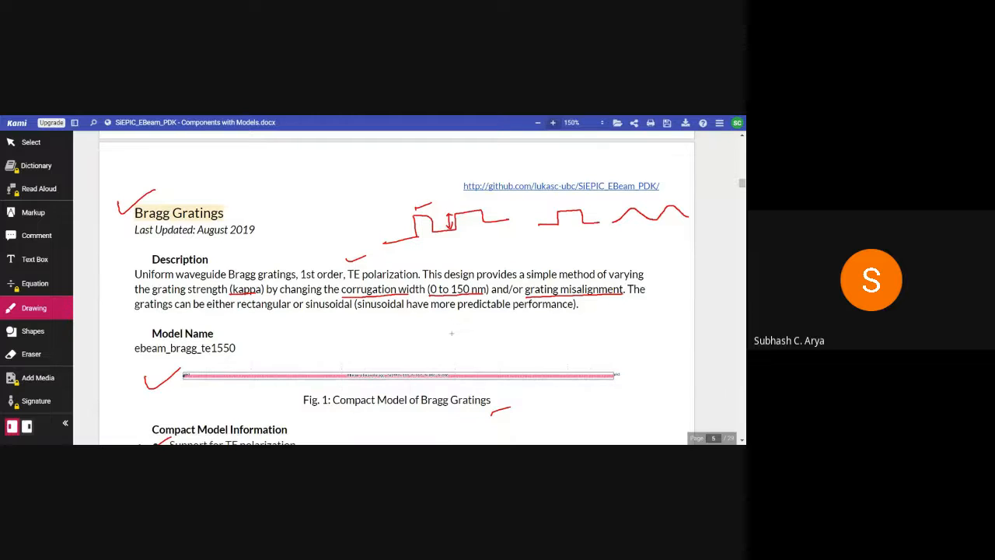
scroll(451, 333, "down", 3)
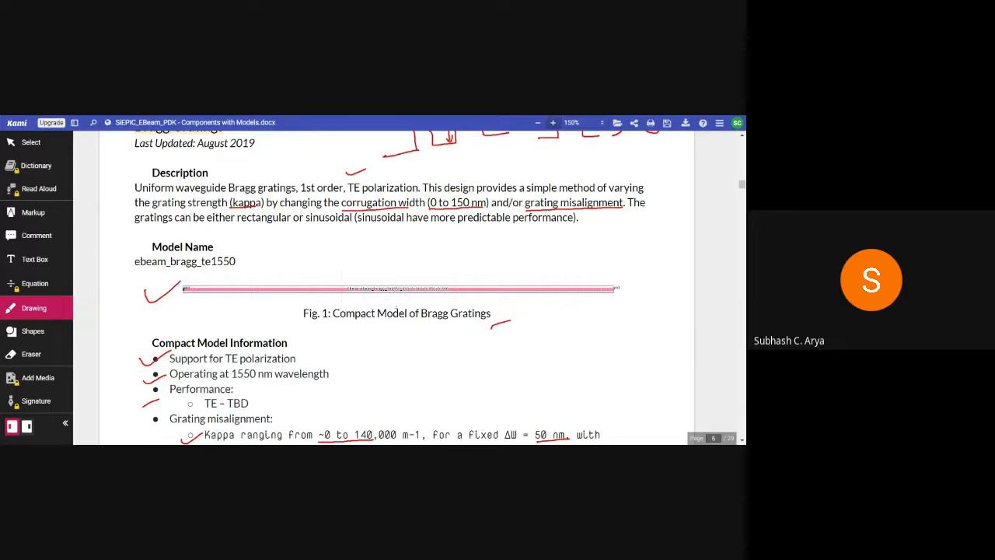
scroll(383, 361, "down", 4)
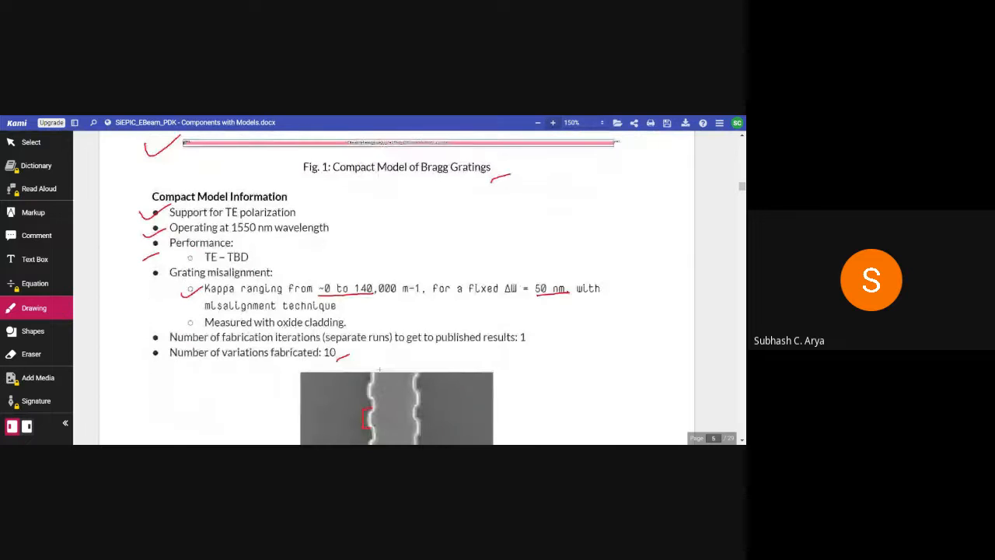
Examine the SEM picture of the Bragg gratings and the coupling coefficient plots for misalignment length and corrugation width.
scroll(379, 370, "down", 8)
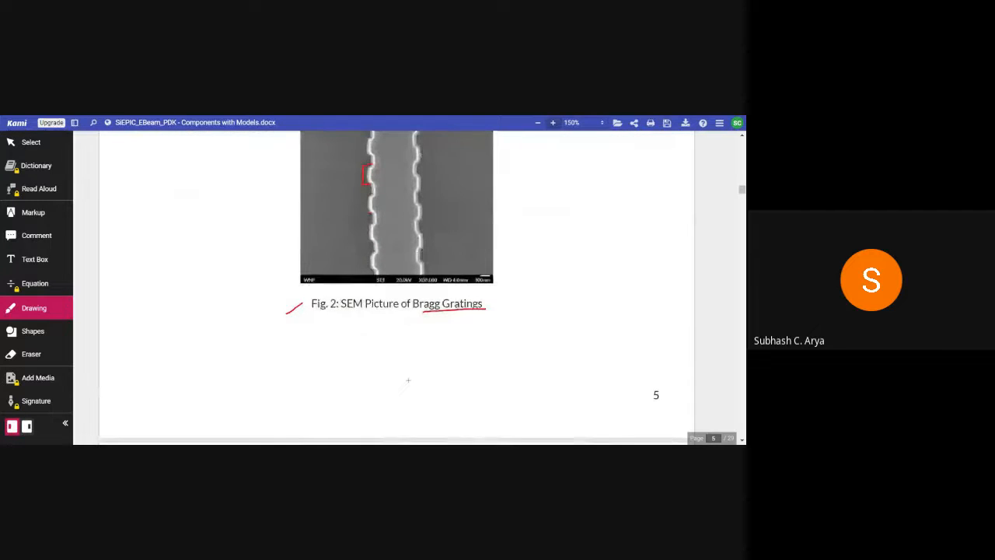
scroll(407, 380, "down", 2)
scroll(407, 380, "up", 4)
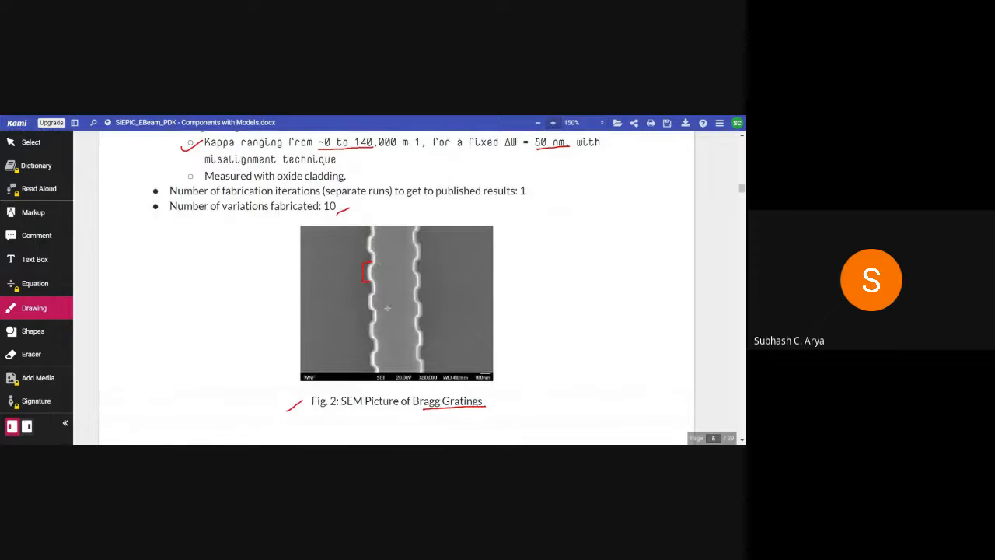
scroll(397, 336, "down", 2)
scroll(395, 344, "down", 3)
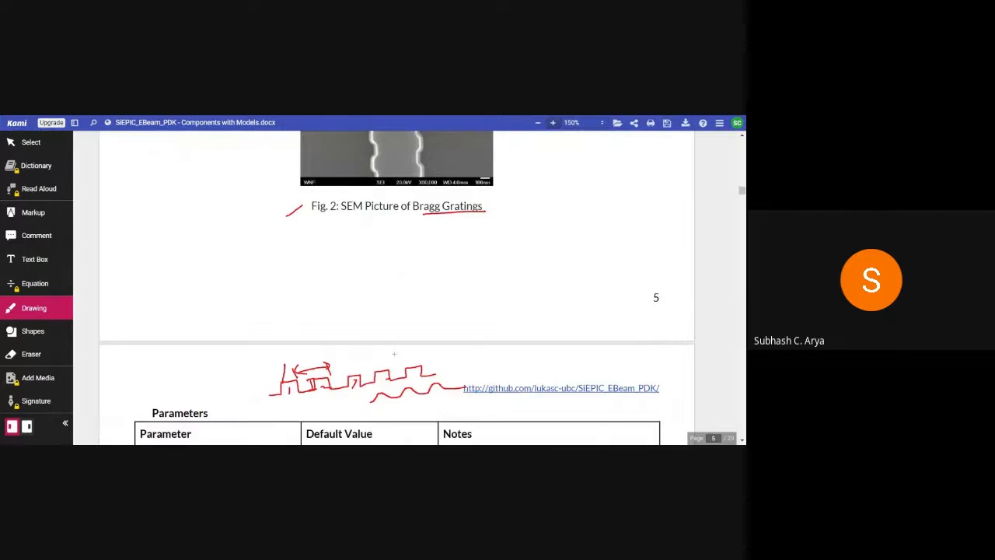
scroll(394, 362, "up", 4)
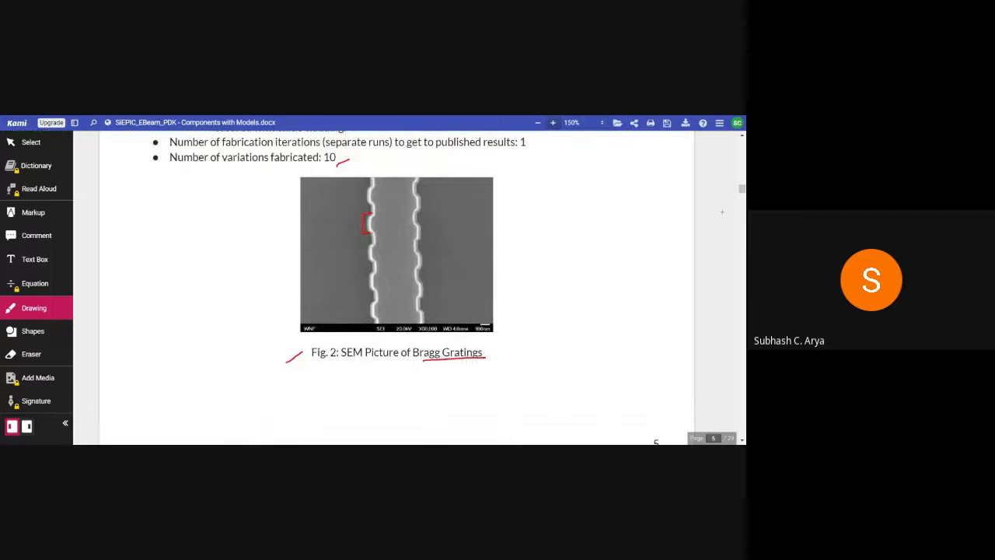
scroll(397, 279, "down", 8)
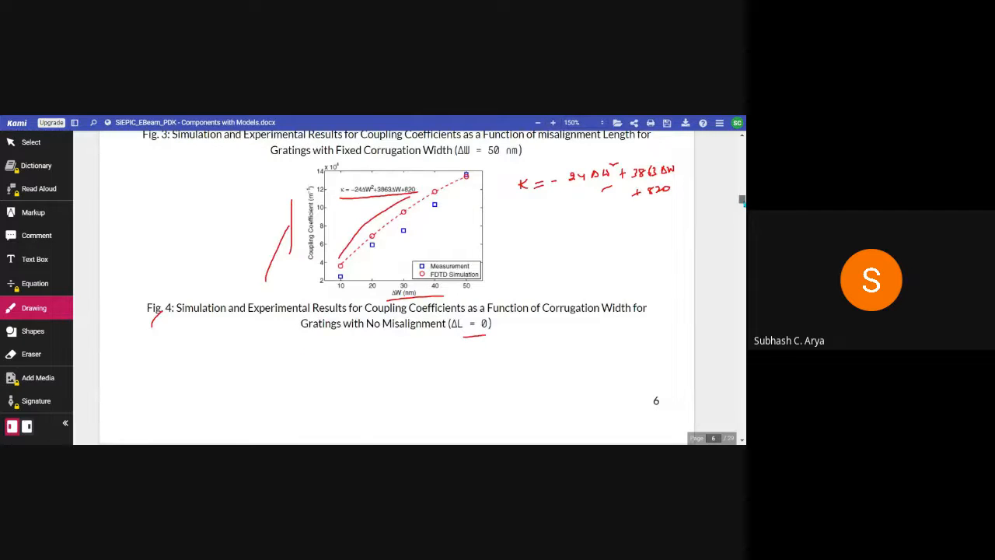
scroll(396, 280, "down", 8)
scroll(396, 280, "down", 3)
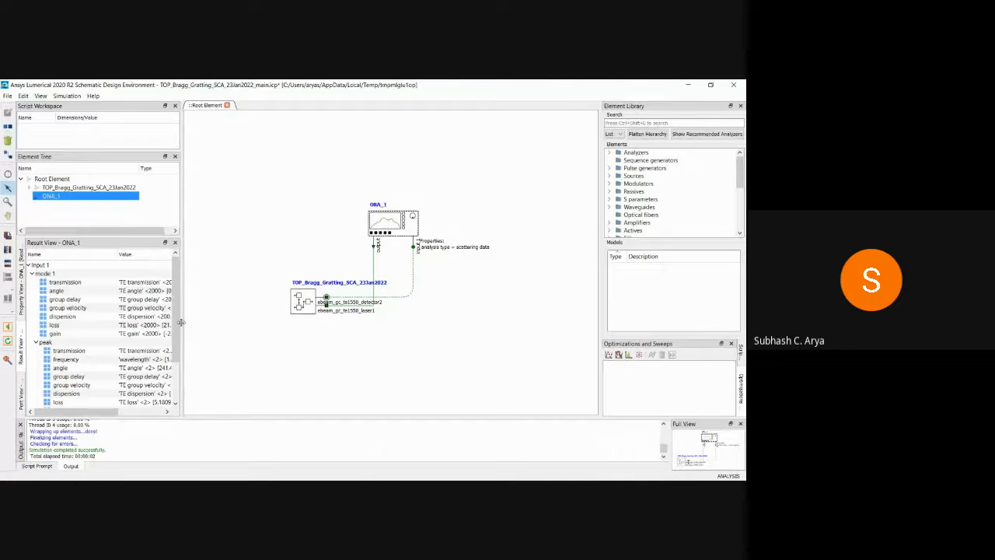
In the Lumerical schematic, widen the ONA_1 results area and plot the TE gain of input 1, mode 1.
left_click_drag(182, 325, 240, 322)
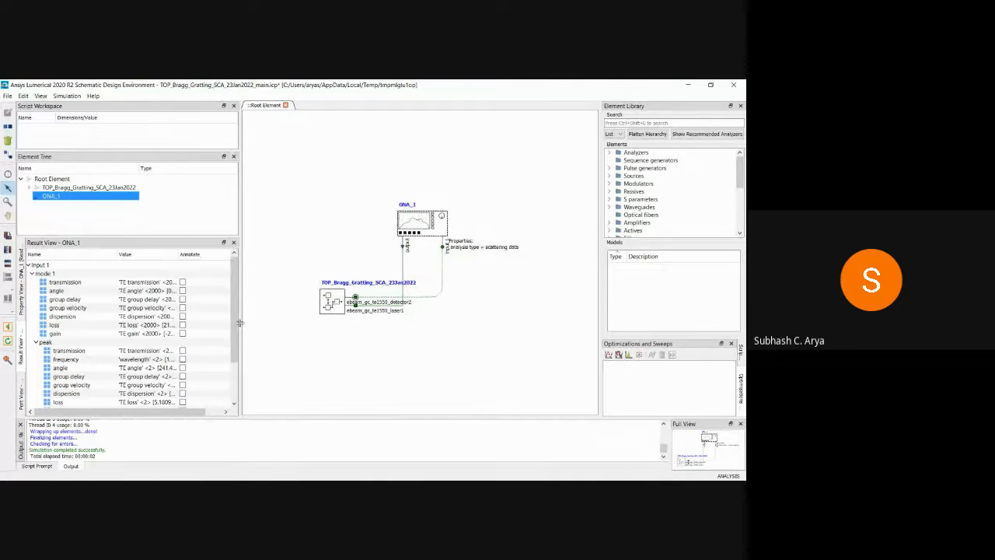
left_click(225, 414)
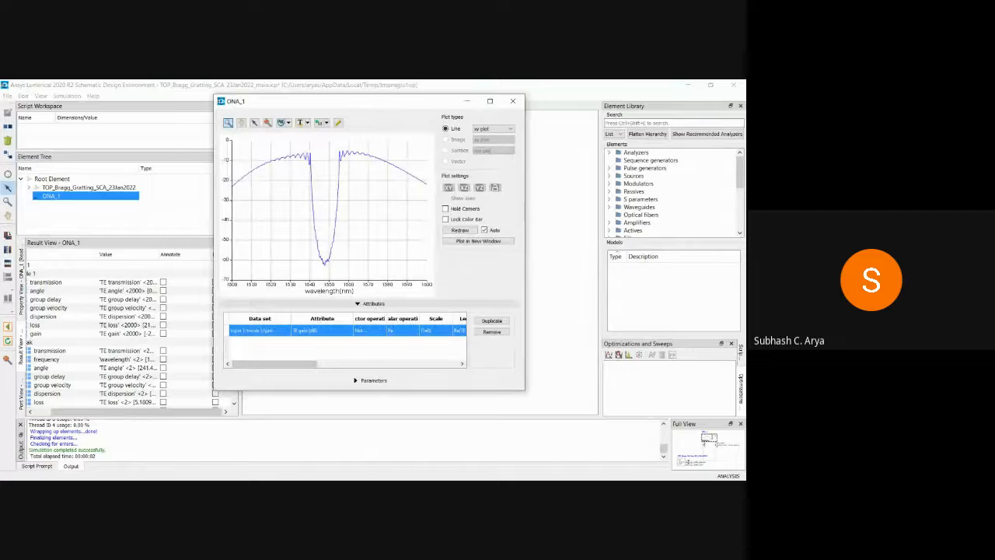
left_click_drag(413, 103, 475, 117)
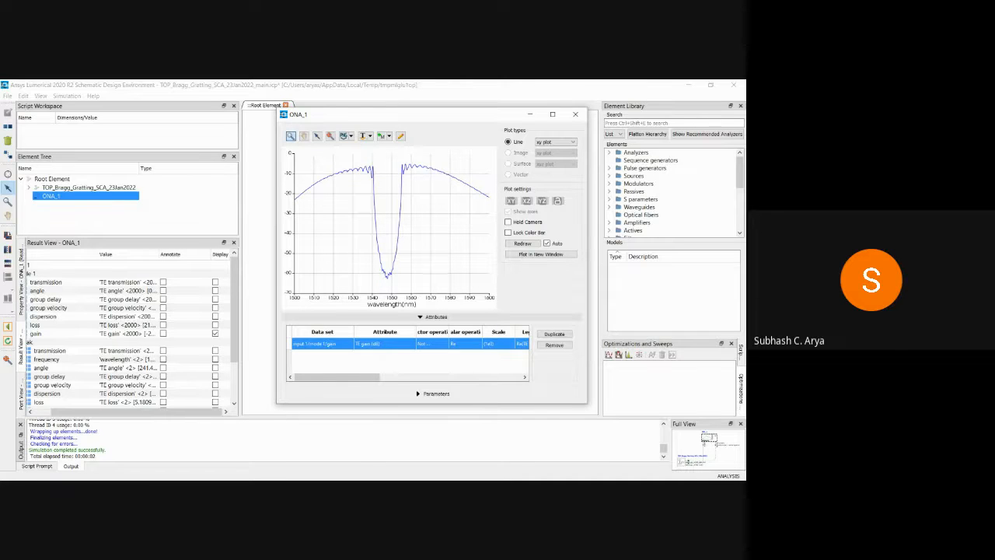
Read the gain plot's values at the stopband edges and its minimum, and minimize the plot window.
mouse_move(405, 163)
mouse_move(481, 193)
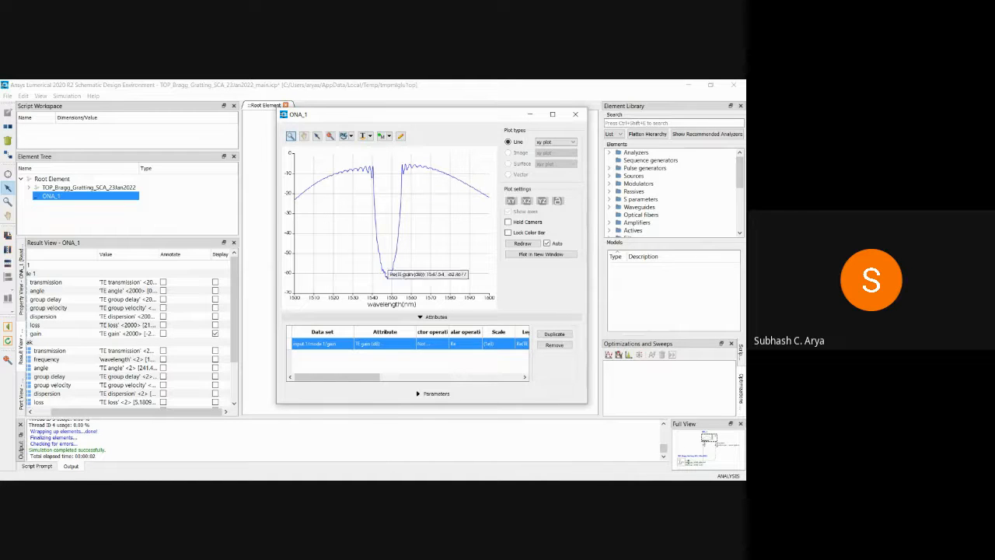
mouse_move(370, 170)
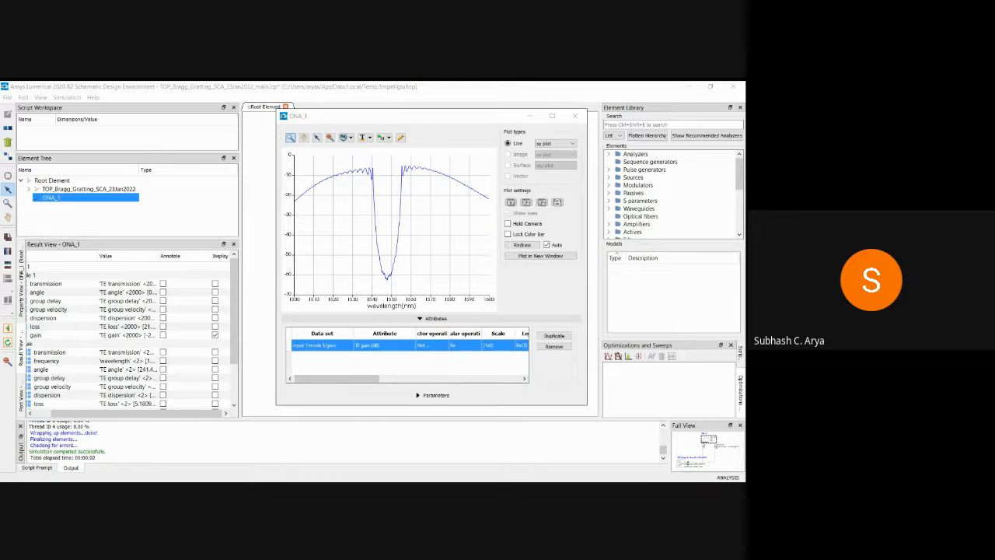
left_click(384, 284)
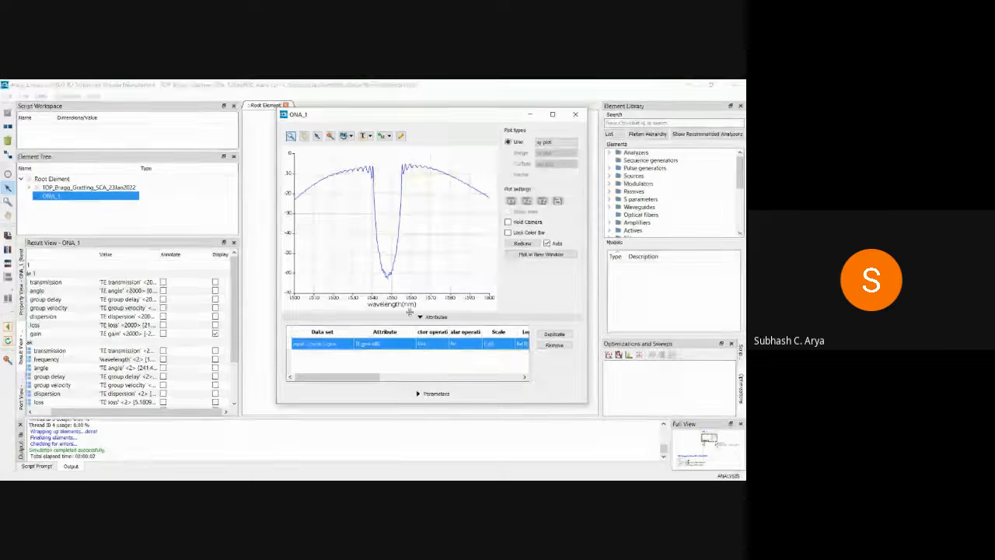
mouse_move(368, 216)
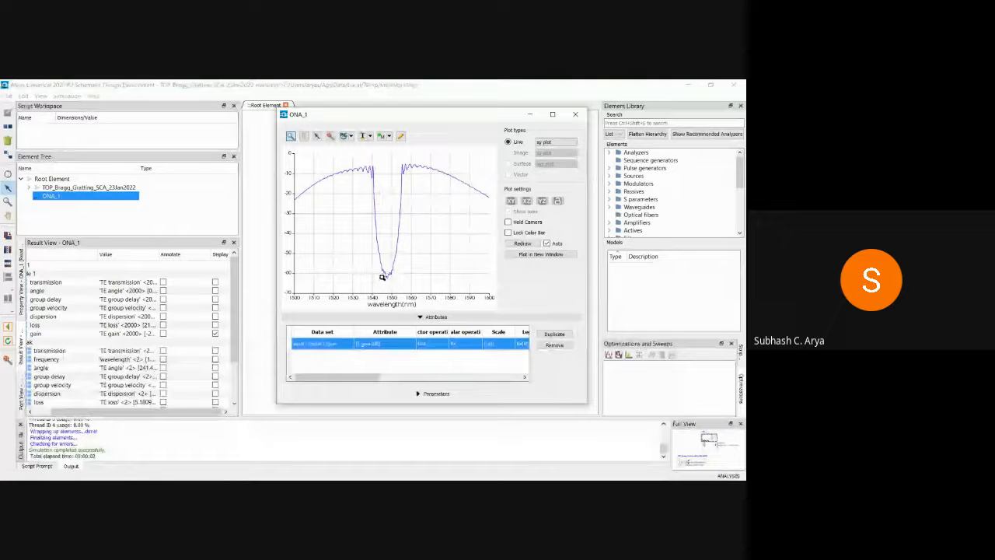
left_click(529, 114)
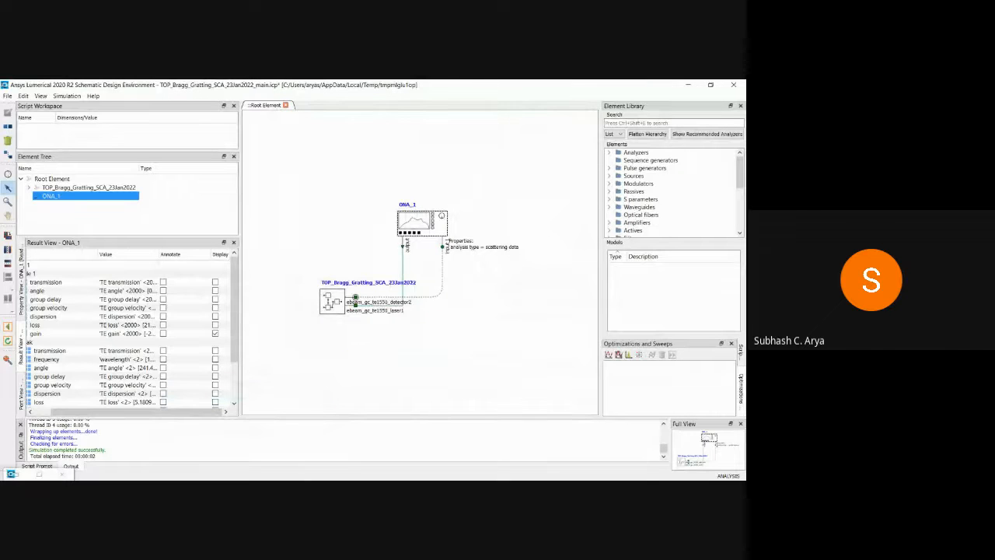